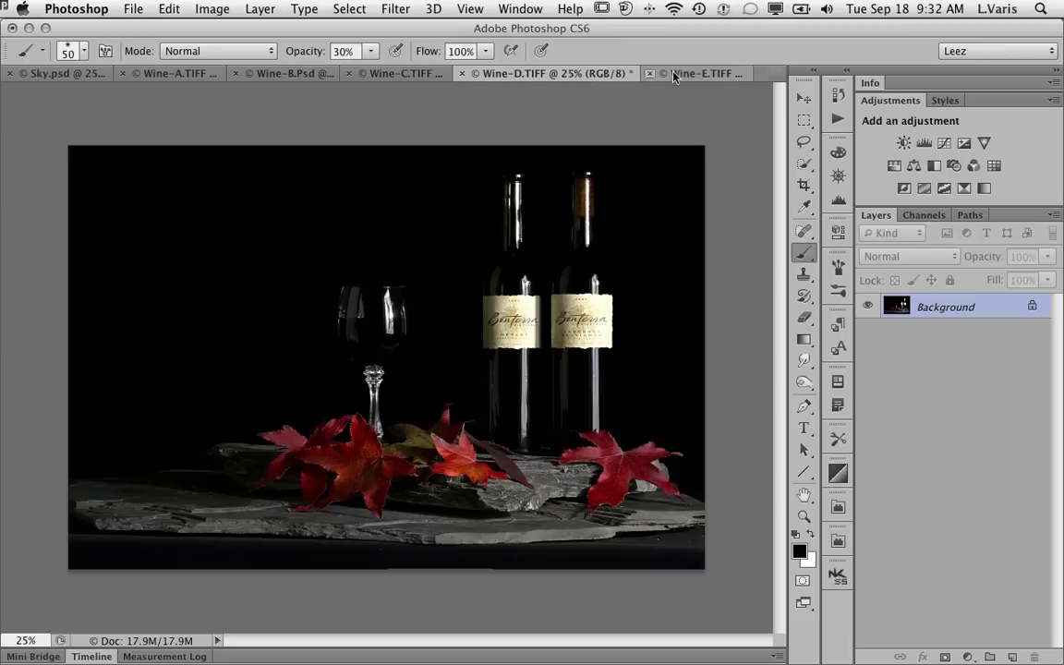
# - Review the Wine-A to Wine-E exposures and the Sky.psd sunset, ending on Wine-A.TIFF
pyautogui.click(720, 78)
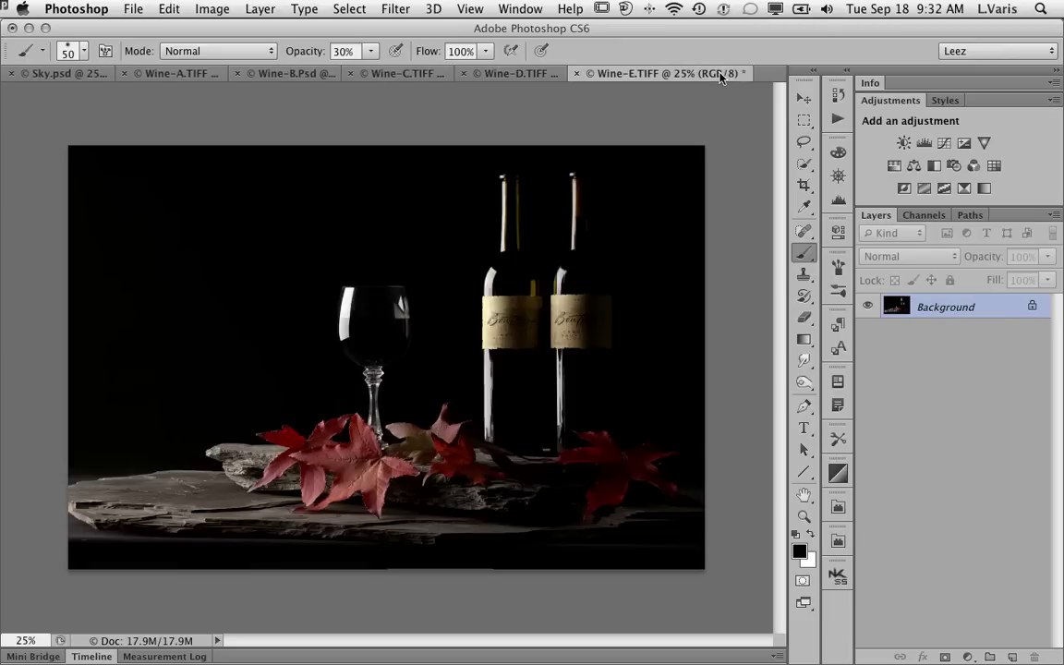
pyautogui.click(153, 71)
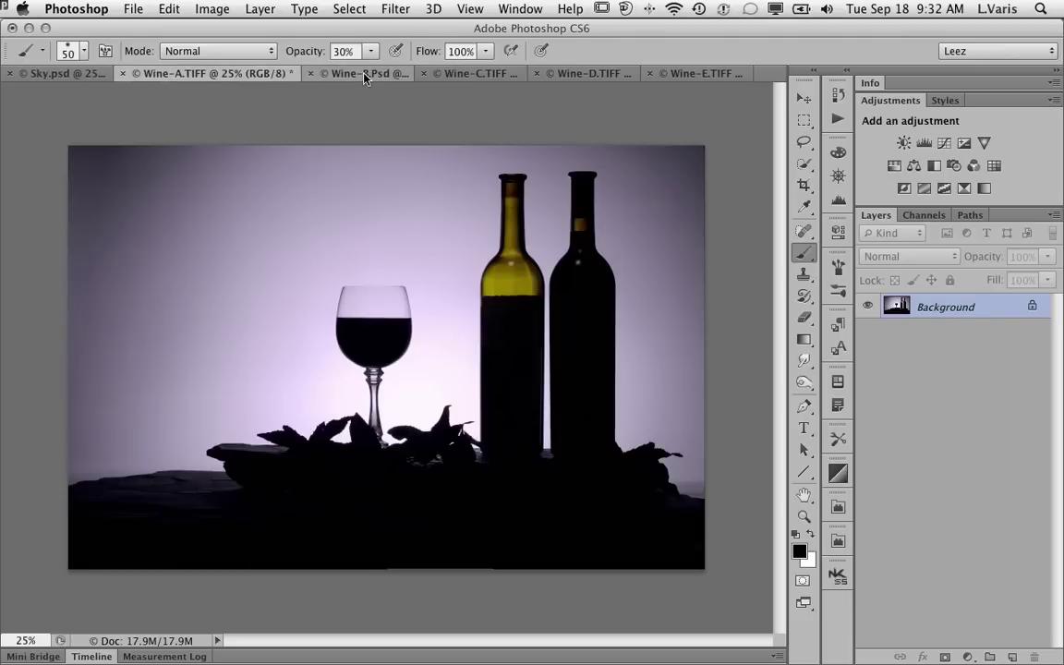
pyautogui.click(328, 74)
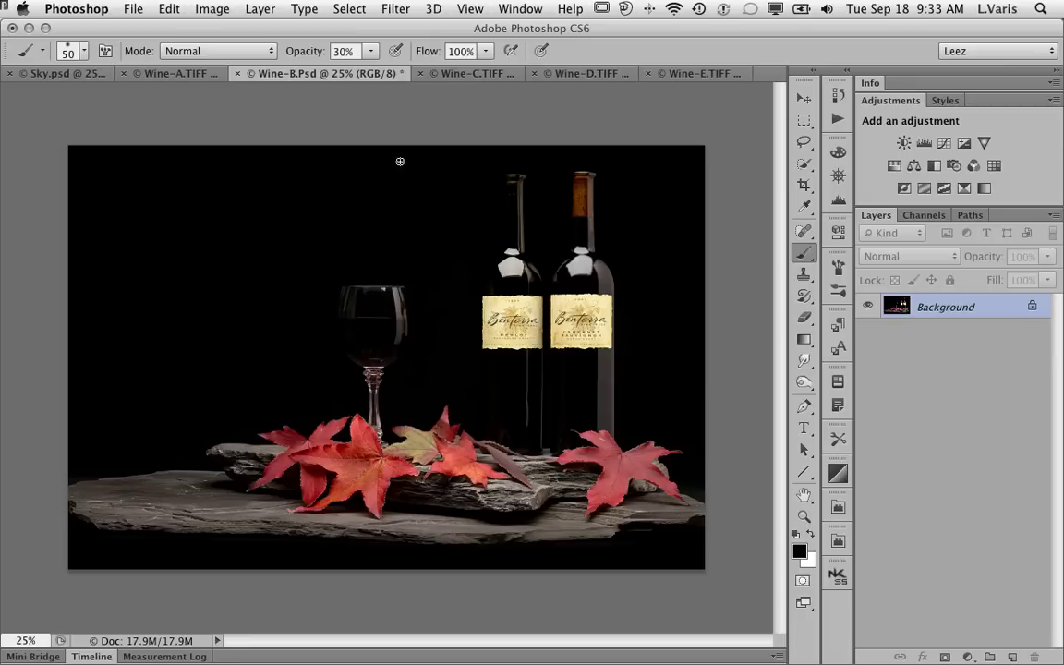
pyautogui.click(463, 79)
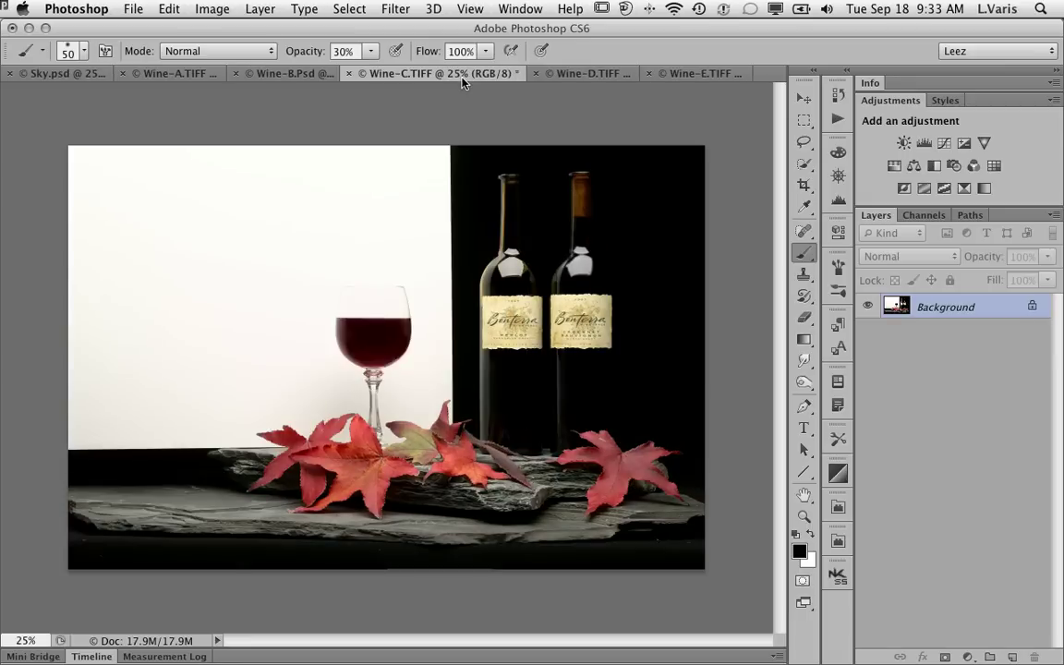
pyautogui.click(573, 74)
pyautogui.click(686, 79)
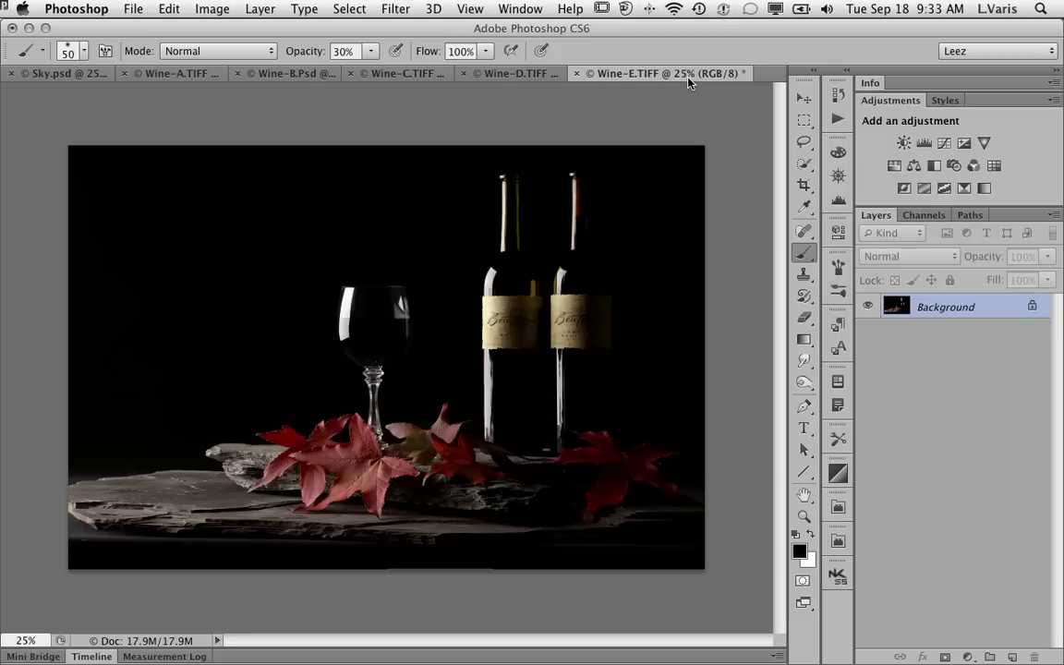
pyautogui.click(152, 70)
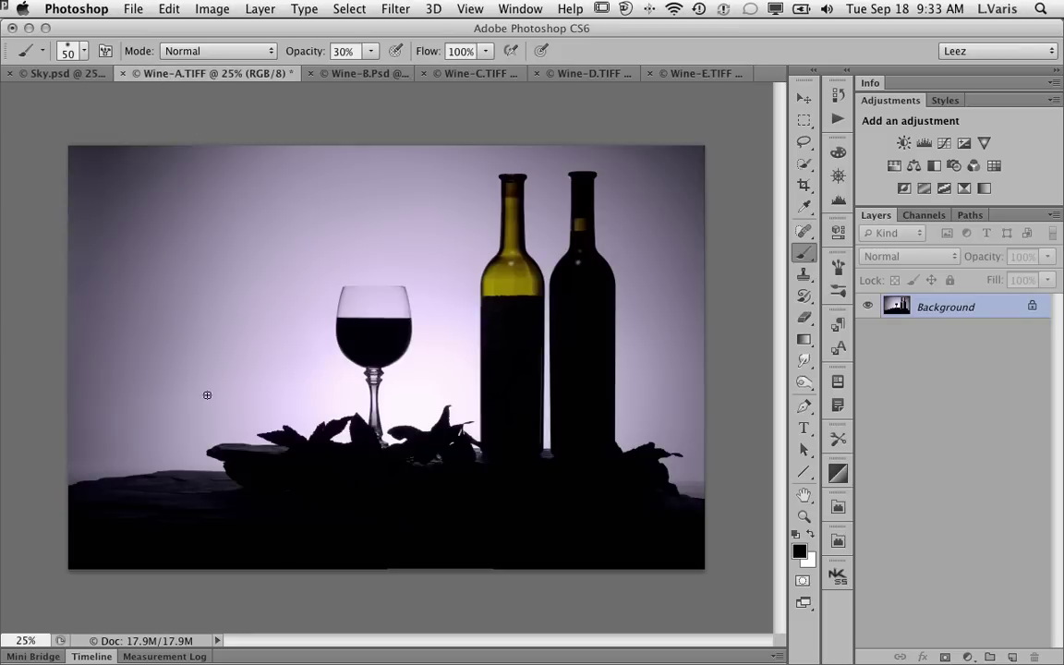
pyautogui.click(60, 74)
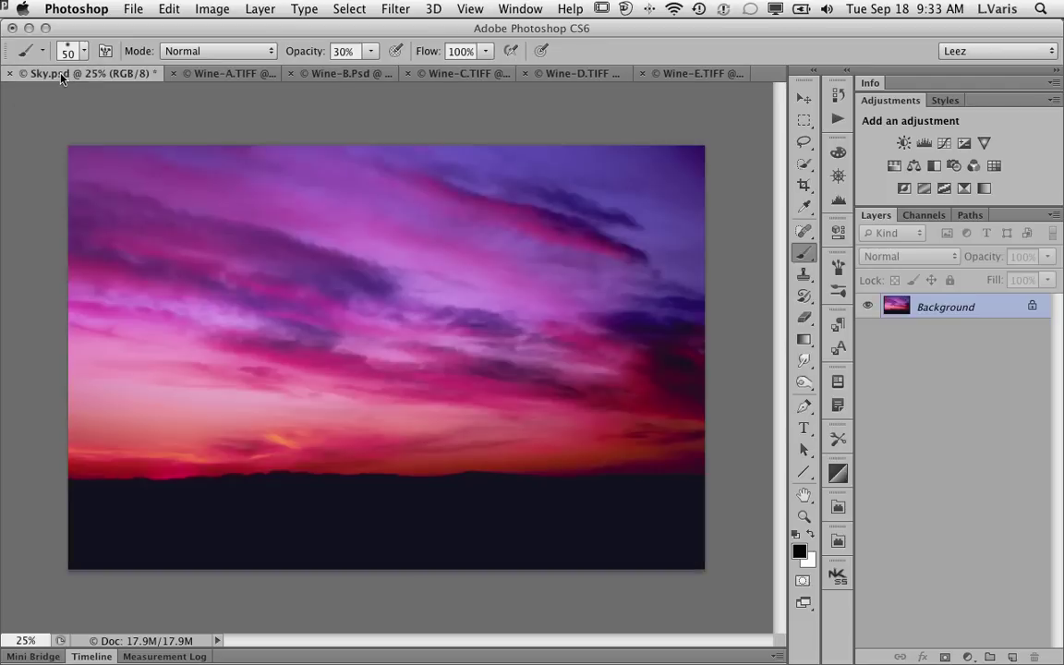
pyautogui.click(229, 80)
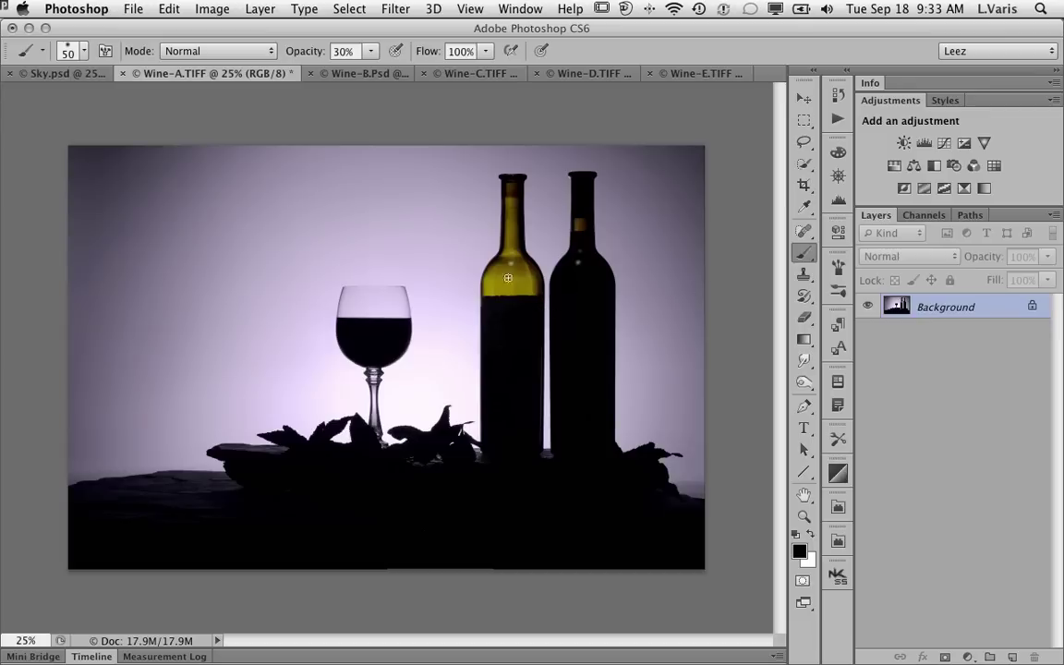
# - Zoom Wine-A to 100% on the green bottle and pan across both bottles
pyautogui.click(503, 298)
pyautogui.click(512, 288)
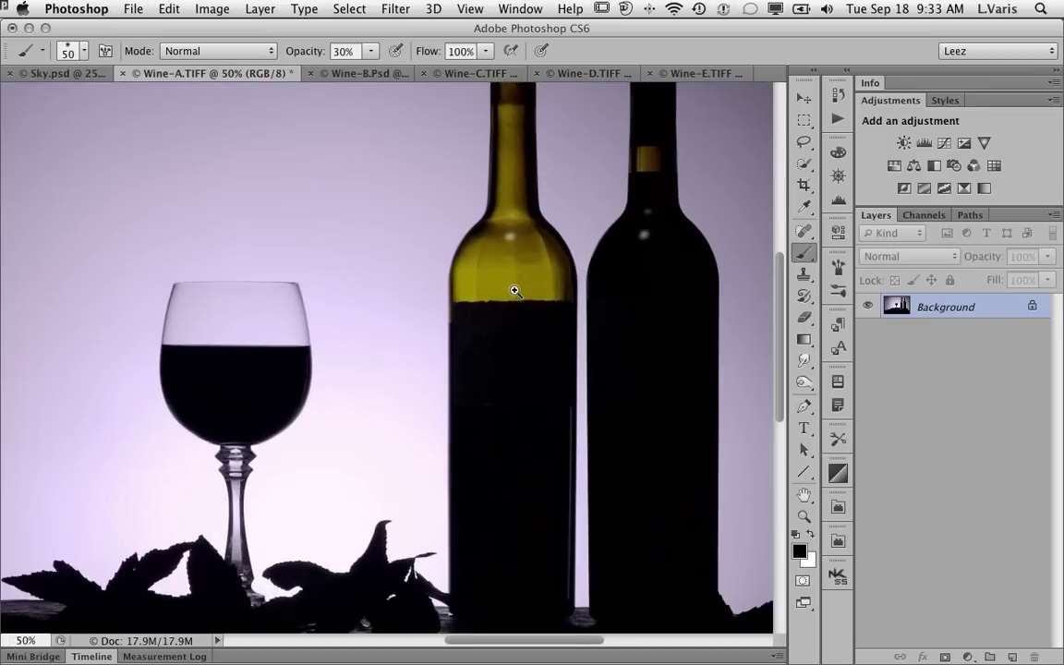
pyautogui.click(513, 287)
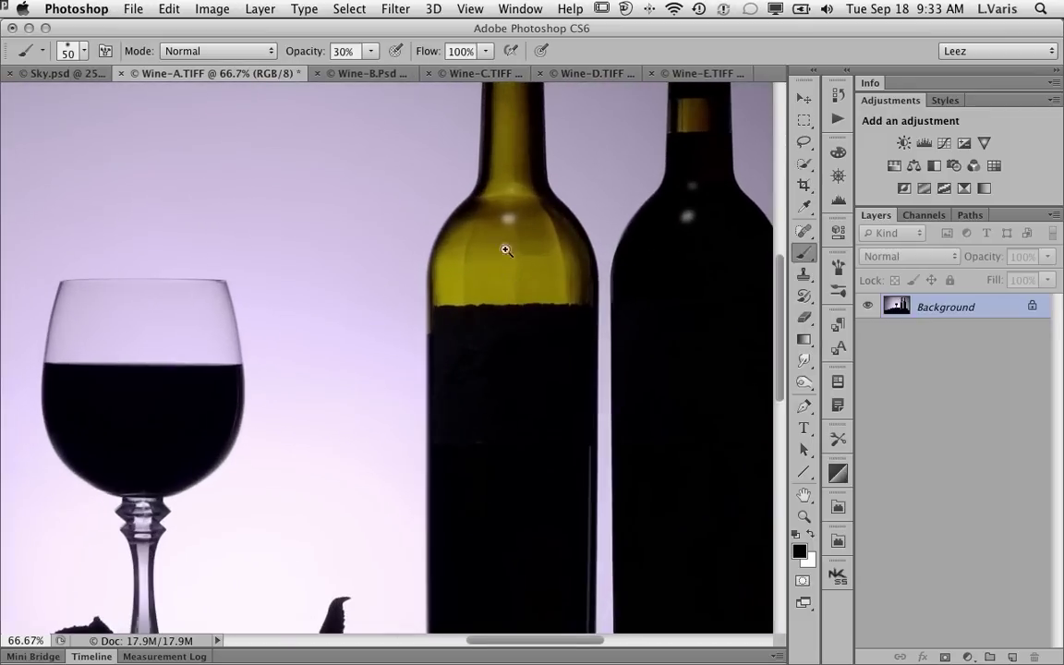
pyautogui.click(498, 318)
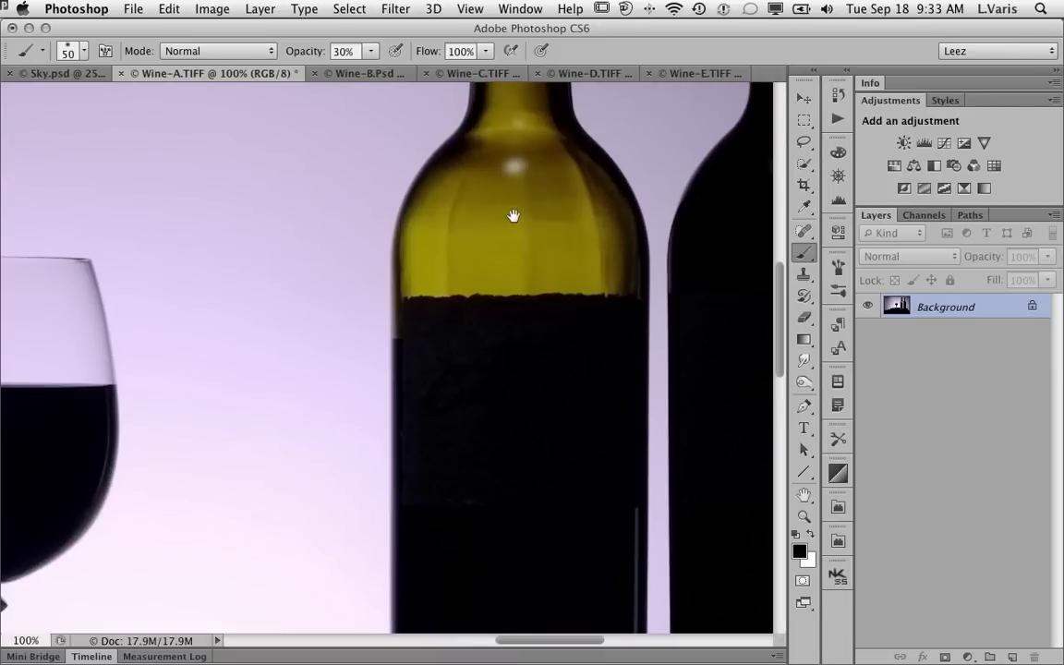
pyautogui.moveTo(462, 196); pyautogui.dragTo(289, 320)
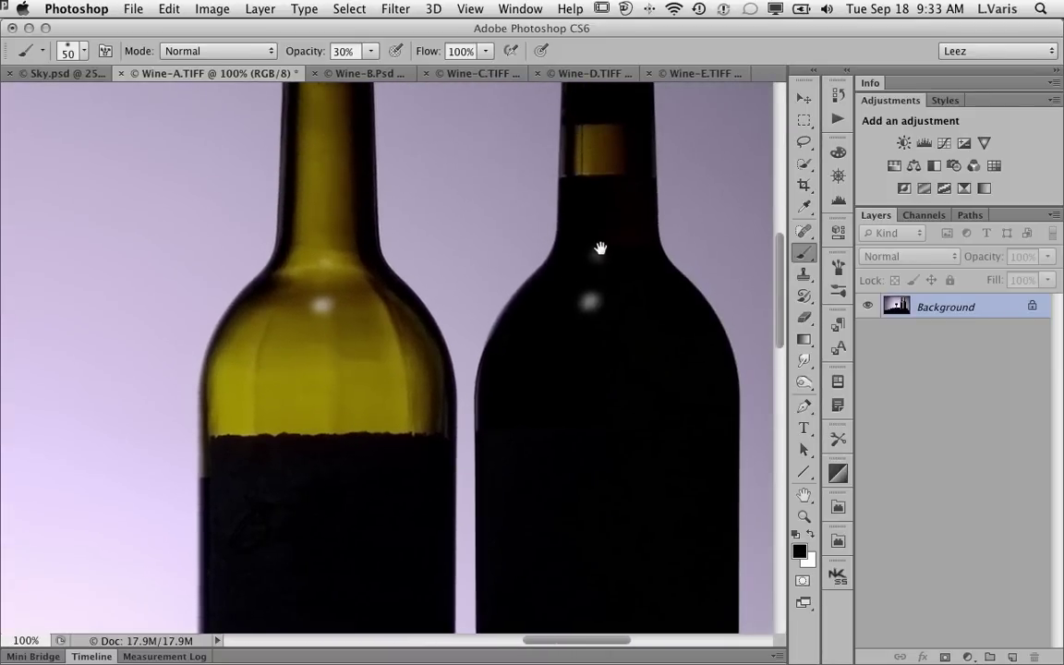
pyautogui.scroll(-10, 596, 390)
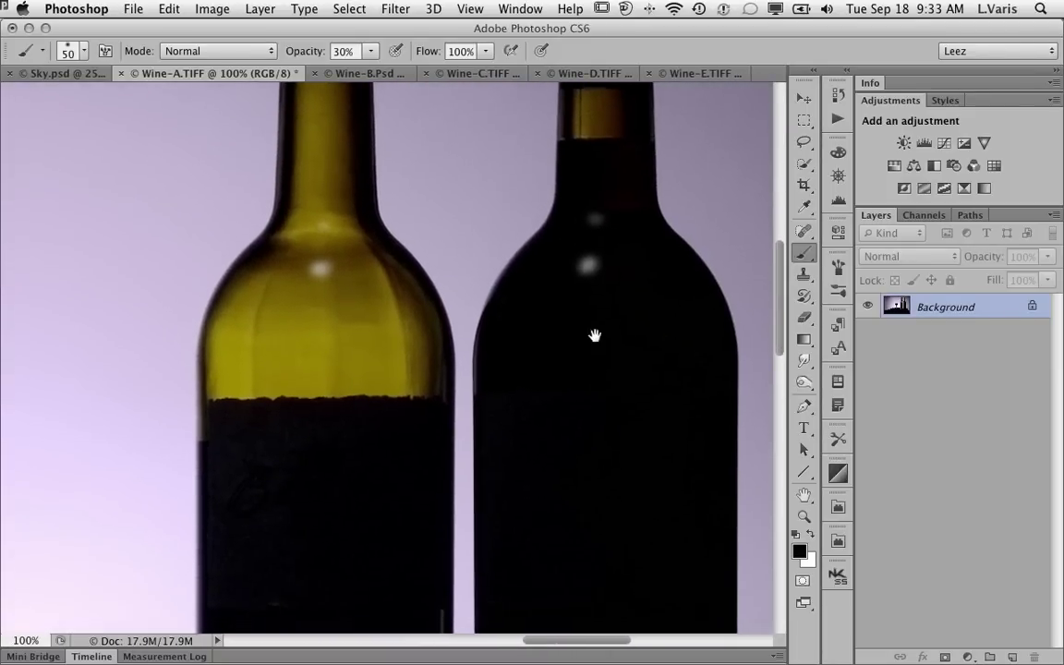
pyautogui.scroll(-5, 613, 404)
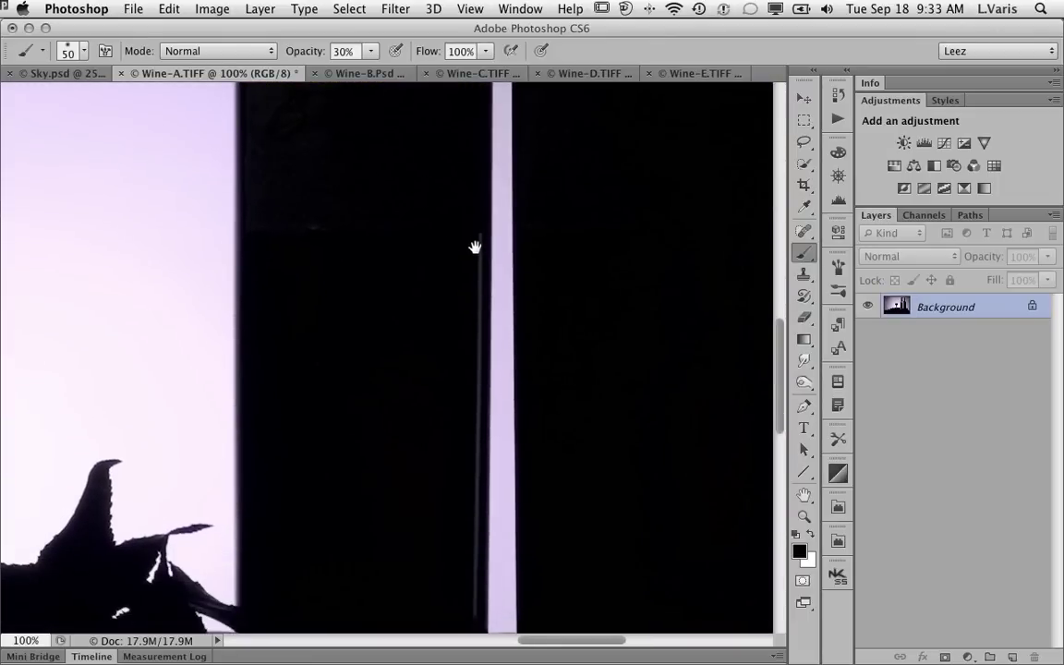
pyautogui.scroll(10, 394, 308)
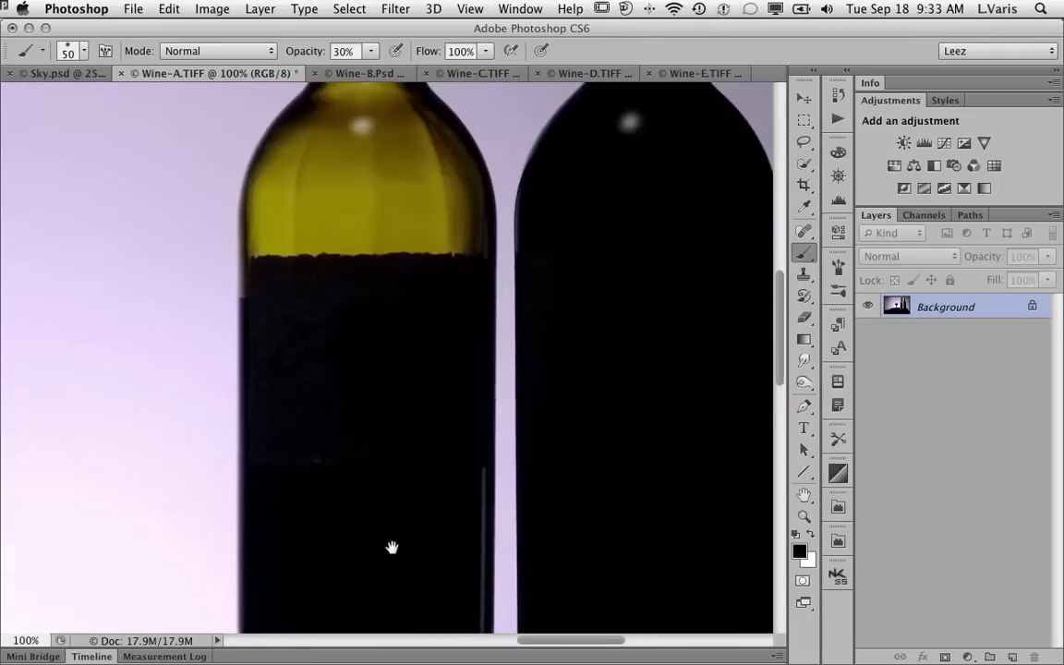
pyautogui.scroll(3, 616, 388)
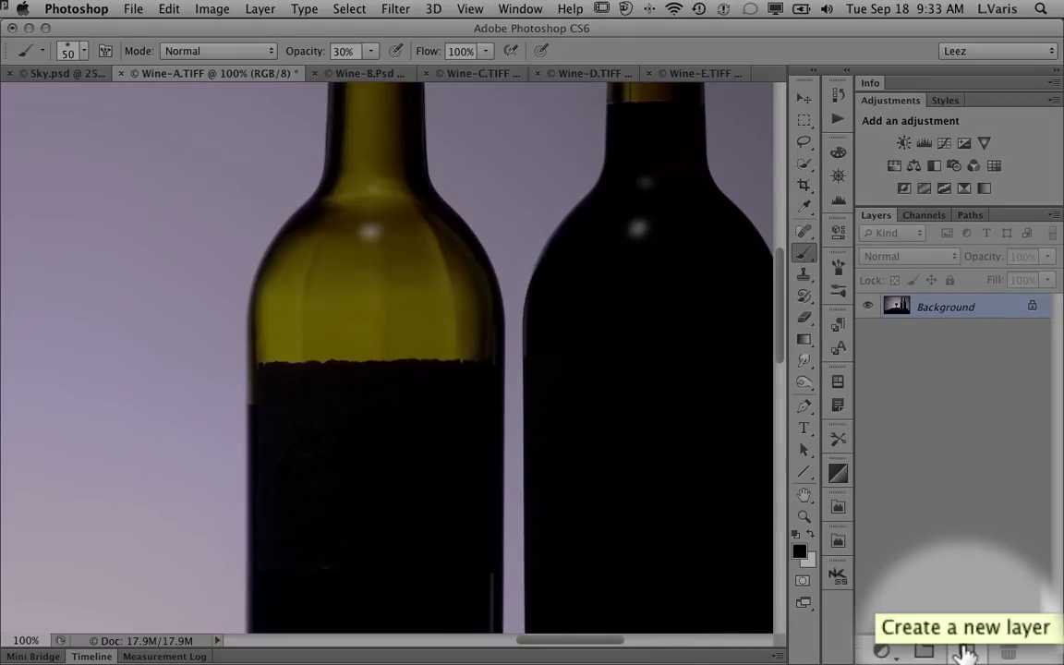
# - Add an empty layer above Background and name it 'retouching'
pyautogui.click(1012, 657)
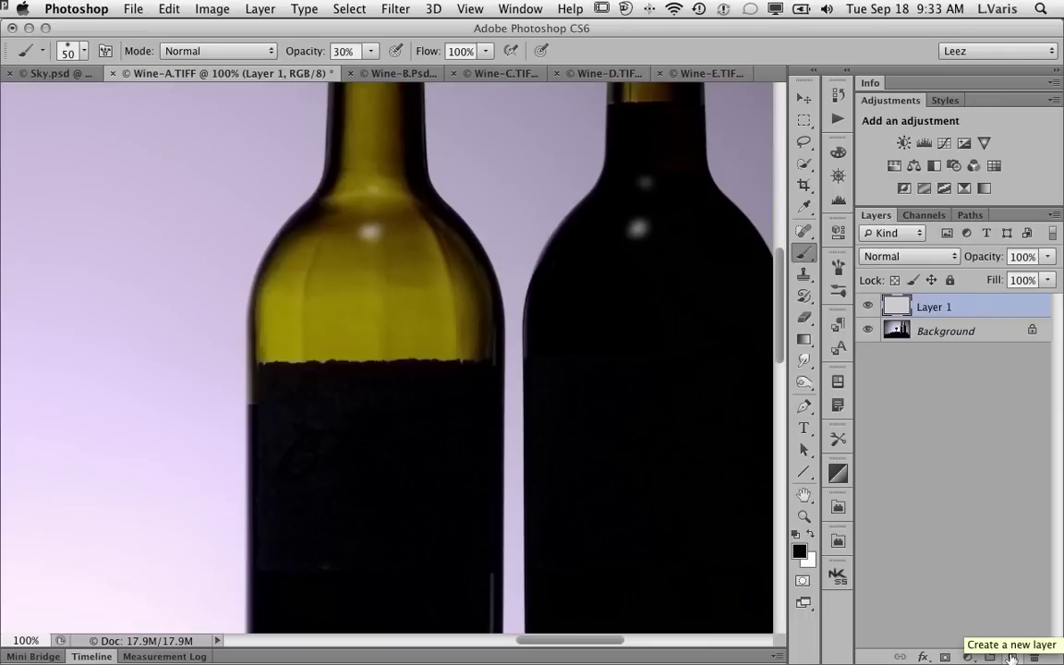
pyautogui.doubleClick(931, 310)
pyautogui.write('retouching')
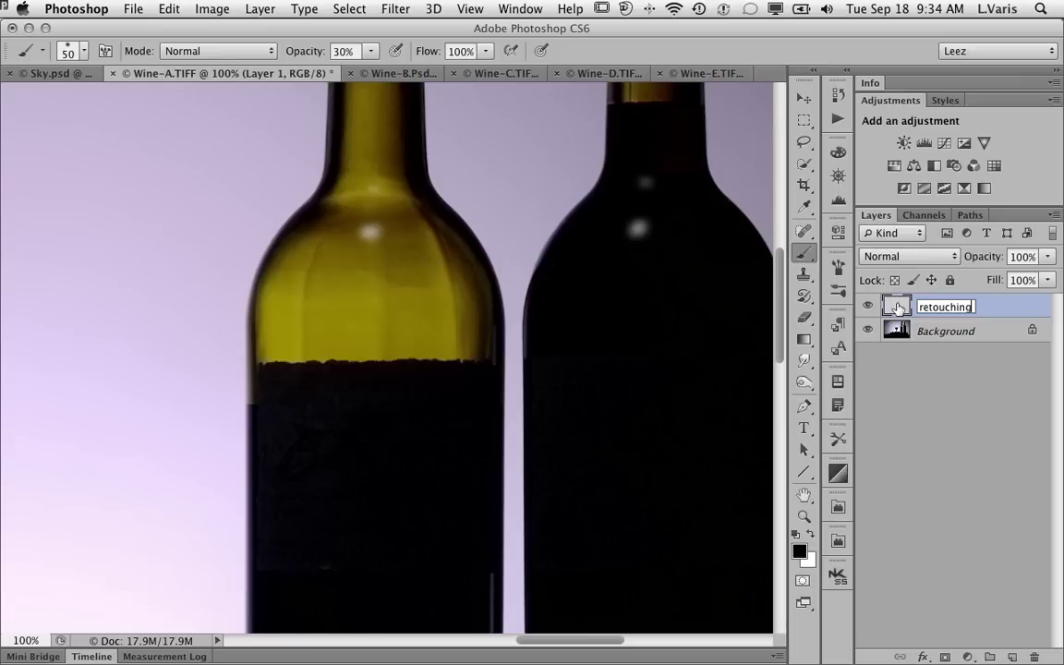
pyautogui.press('Return')
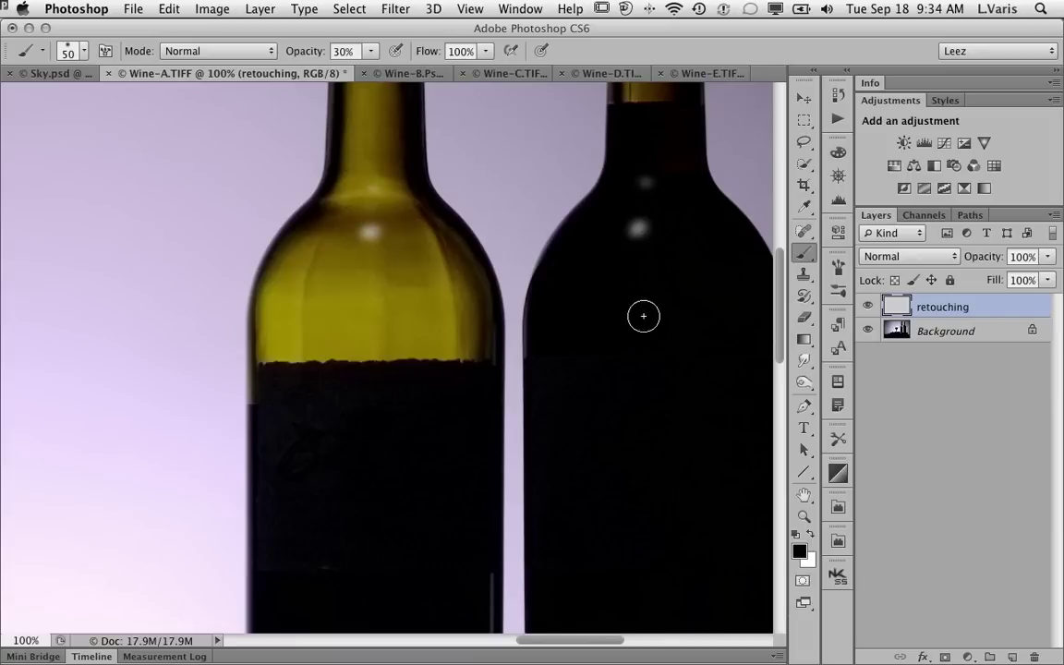
# - Paint black over the two grey highlight spots on the dark bottle
pyautogui.click(637, 231)
pyautogui.hotkey('ctrl', 'z')
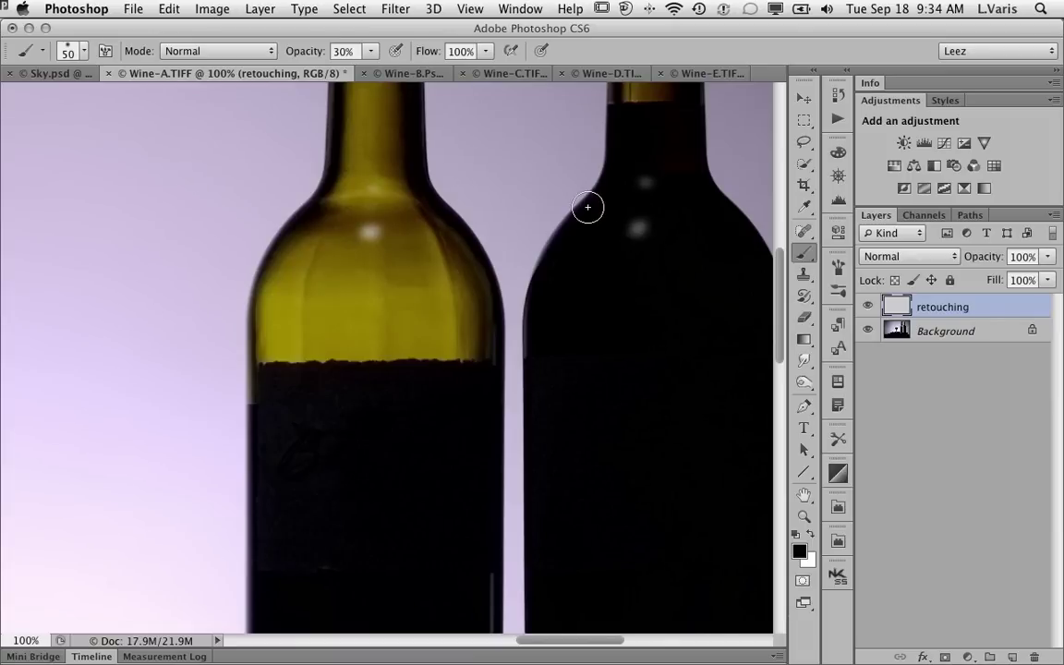
pyautogui.click(638, 226)
pyautogui.click(645, 181)
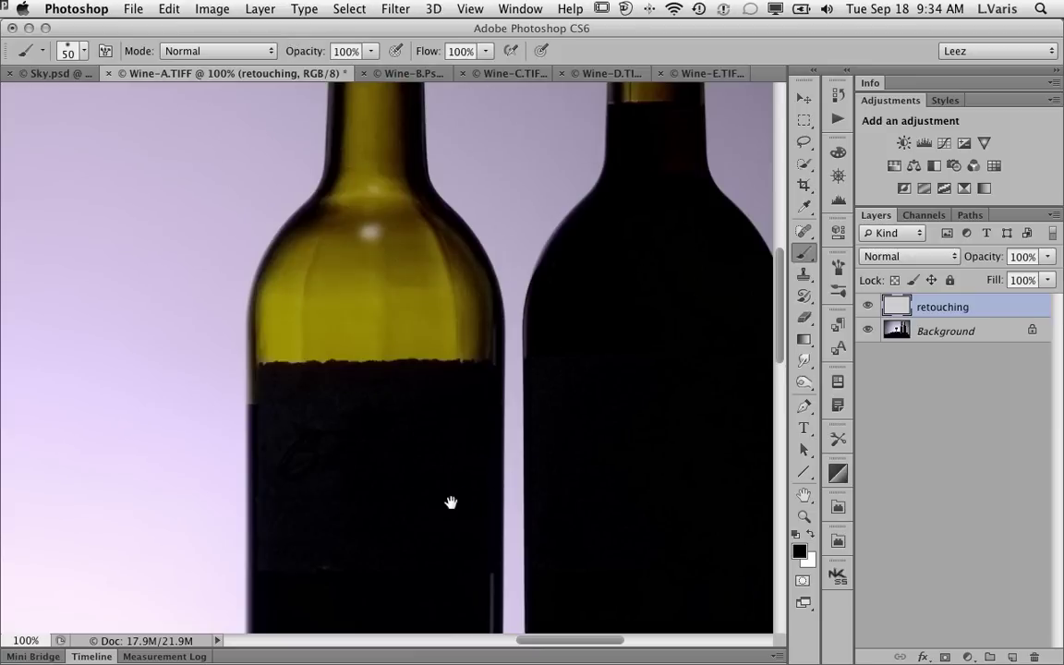
# - With a 20 px brush, paint out the thin grey reflection along the bottle edge
pyautogui.moveTo(452, 501); pyautogui.dragTo(445, 193)
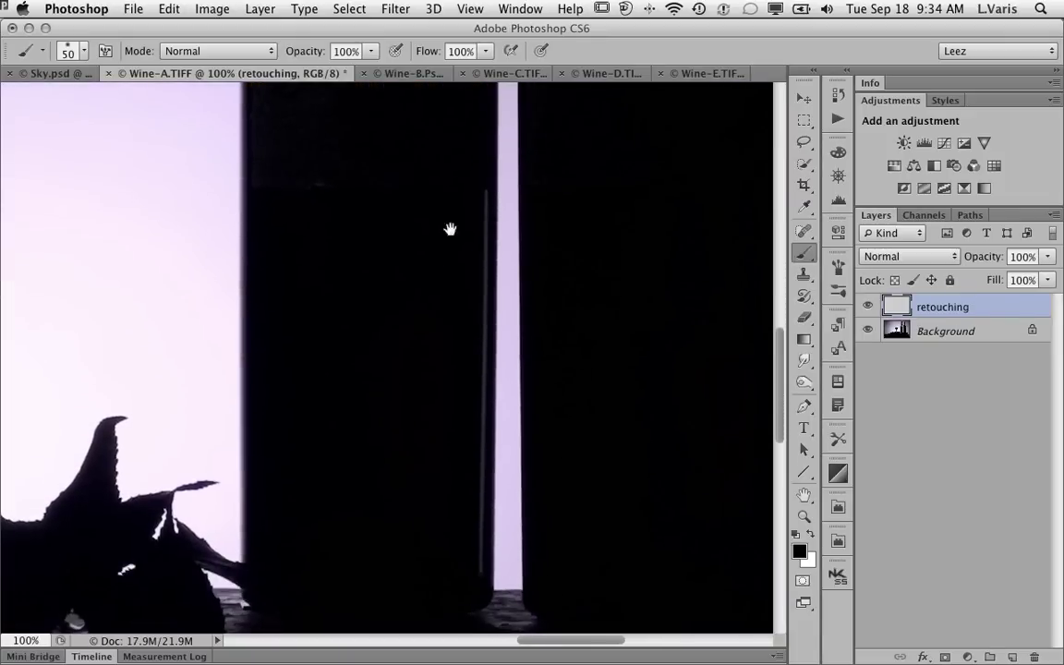
pyautogui.press('[')
pyautogui.press('[')
pyautogui.press('[')
pyautogui.keyDown('shift'); pyautogui.click(480, 569); pyautogui.keyUp('shift')
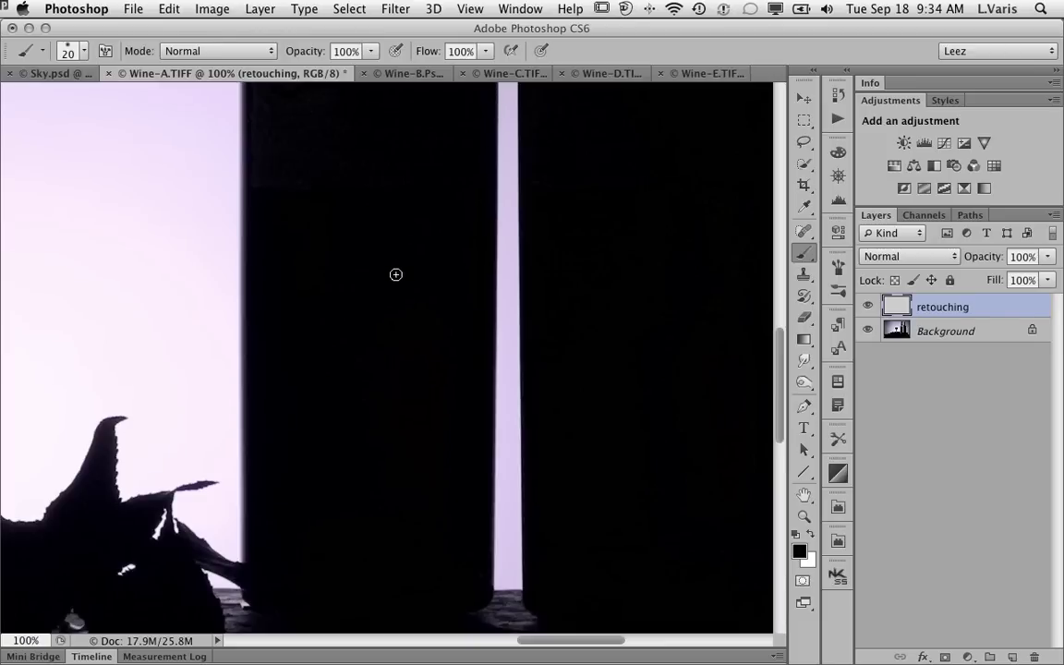
pyautogui.moveTo(395, 274); pyautogui.dragTo(442, 570)
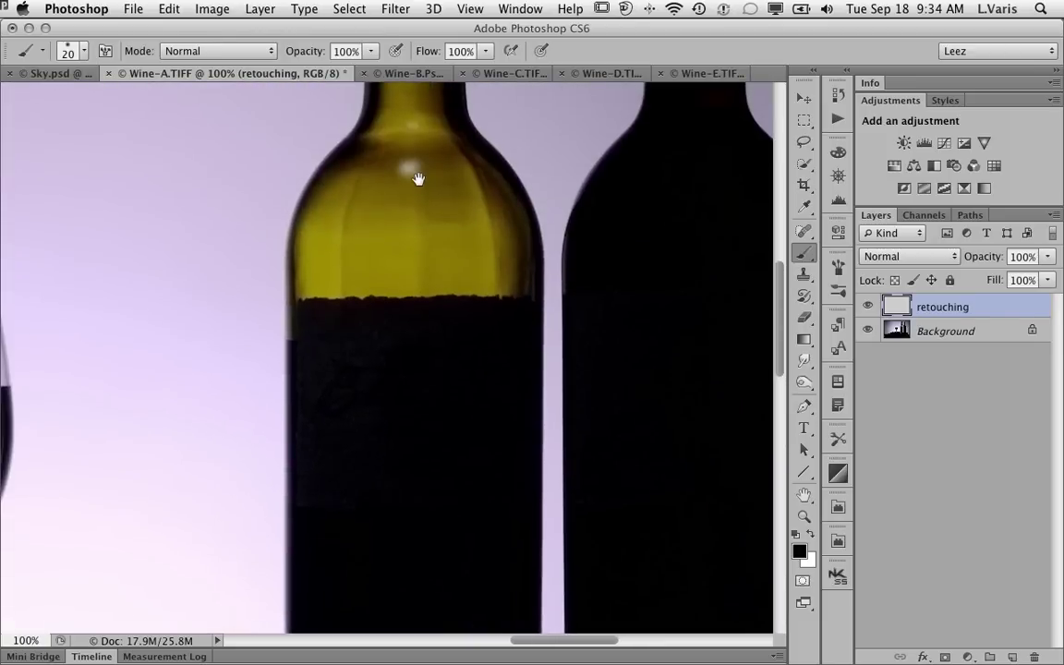
pyautogui.moveTo(418, 178); pyautogui.dragTo(416, 214)
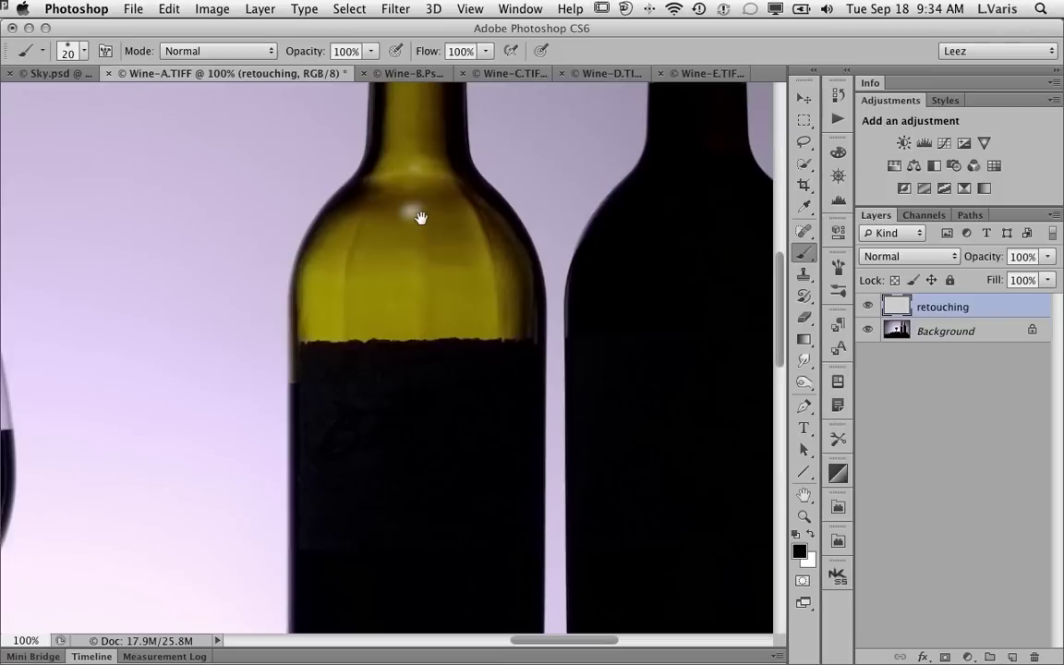
# - Content-Aware spot-heal the white highlight on the green bottle's shoulder, comparing with the original
pyautogui.click(805, 232)
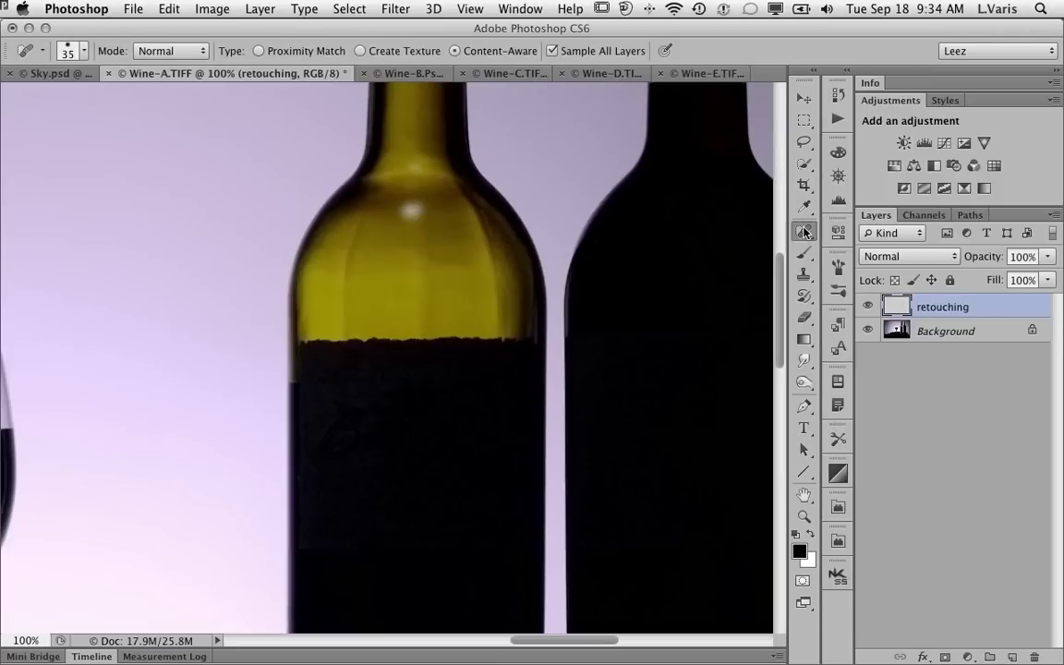
pyautogui.click(412, 211)
pyautogui.moveTo(412, 211); pyautogui.dragTo(411, 213)
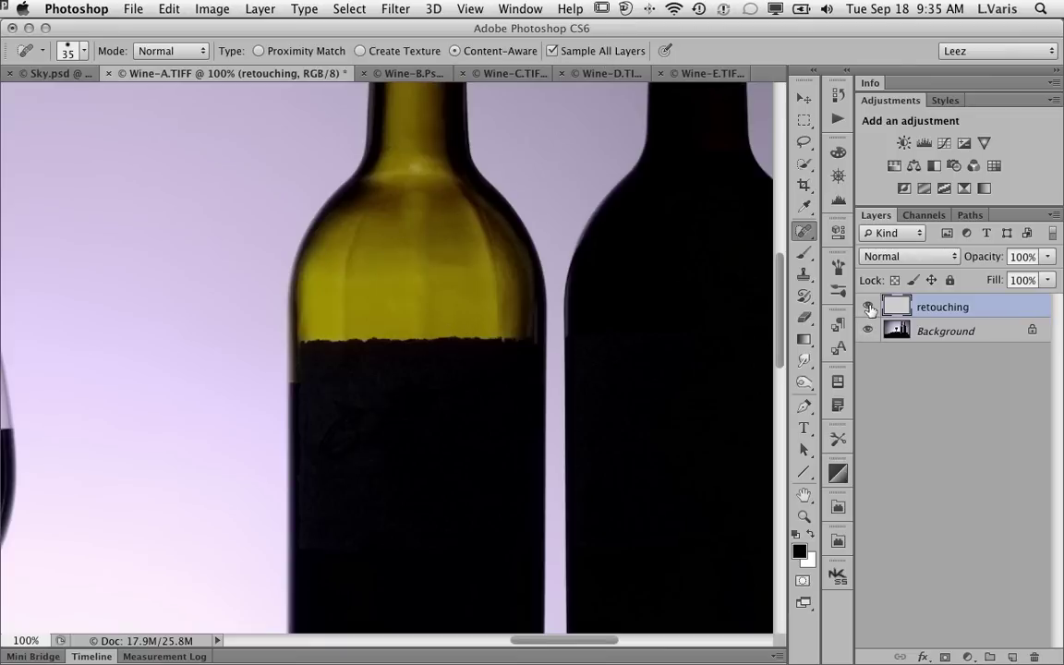
pyautogui.click(869, 306)
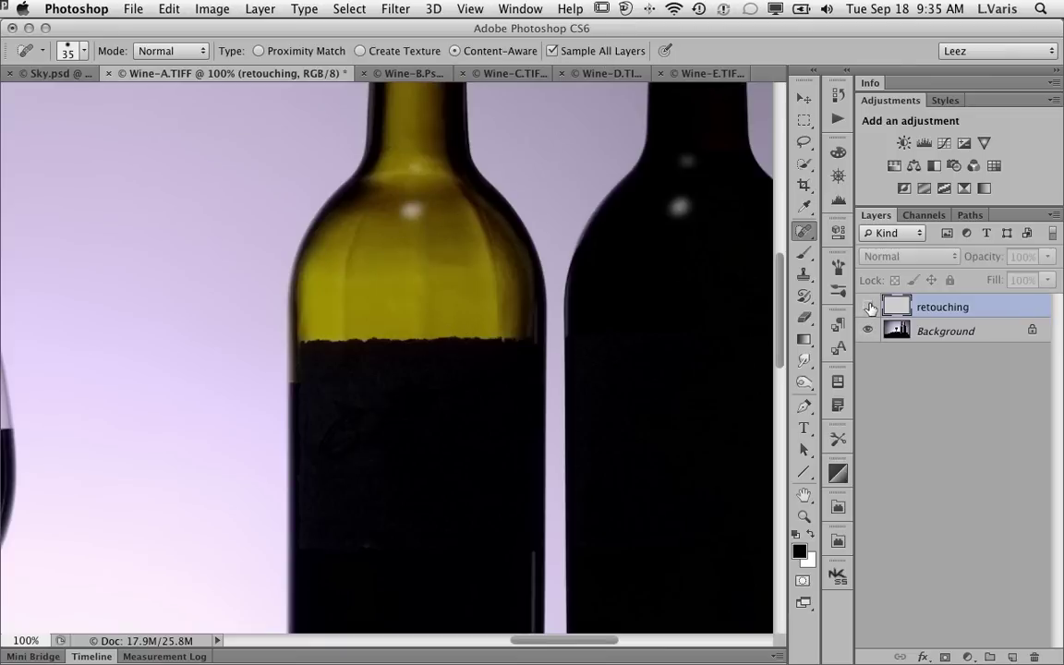
pyautogui.click(869, 306)
# - Heal the small light speck near the photo's bottom edge
pyautogui.scroll(5, 419, 369)
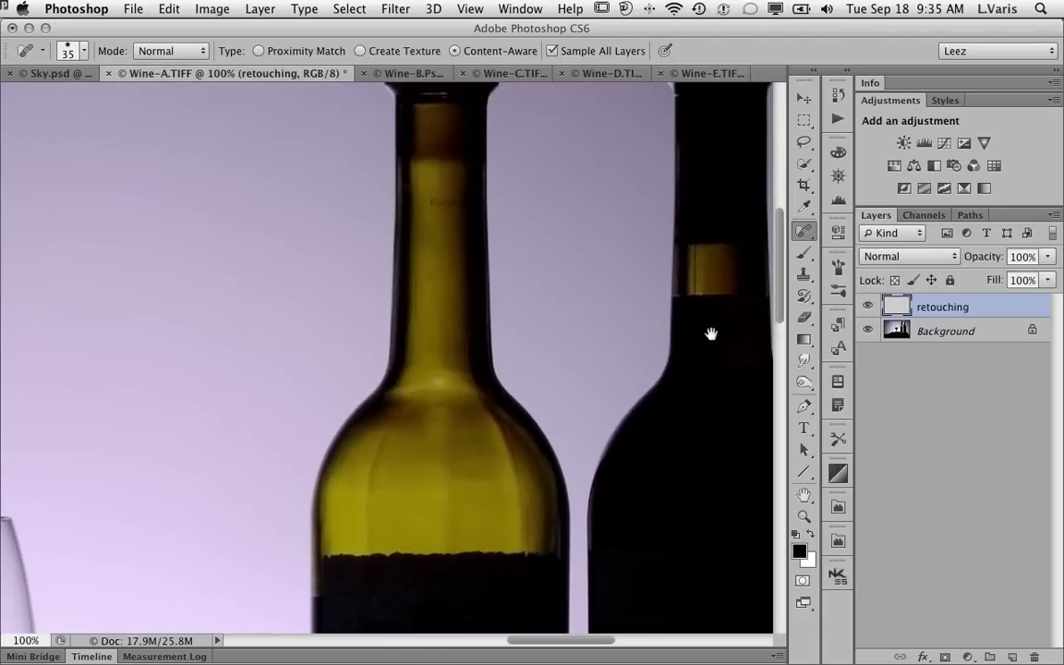
pyautogui.moveTo(711, 333); pyautogui.dragTo(604, 487)
pyautogui.scroll(-15, 604, 487)
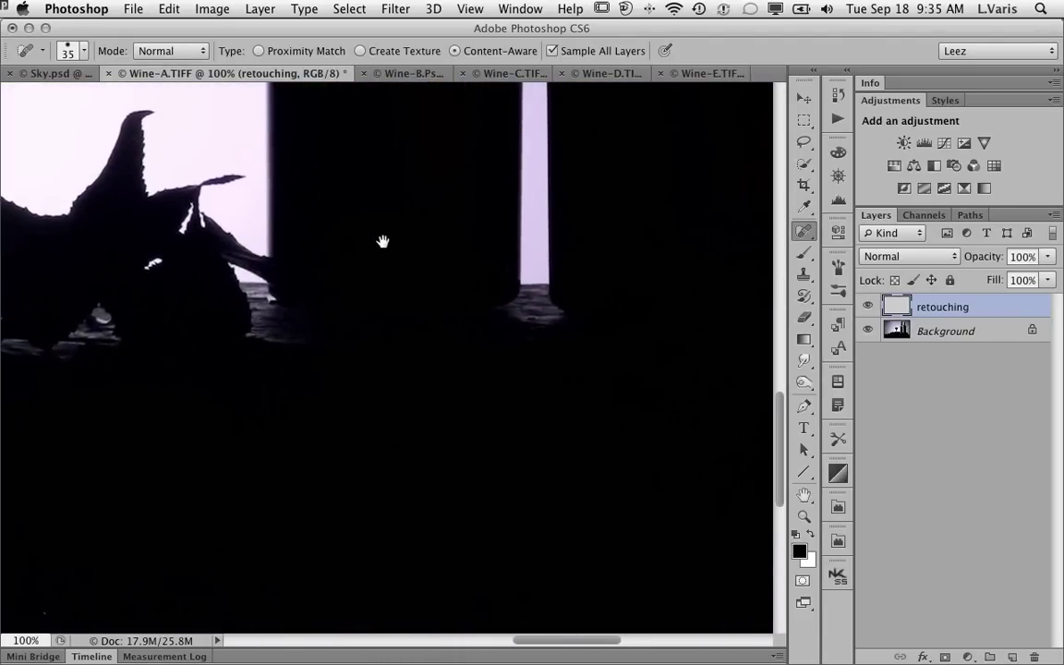
pyautogui.moveTo(382, 241); pyautogui.dragTo(451, 139)
pyautogui.scroll(-3, 451, 139)
pyautogui.hscroll(-2, 451, 140)
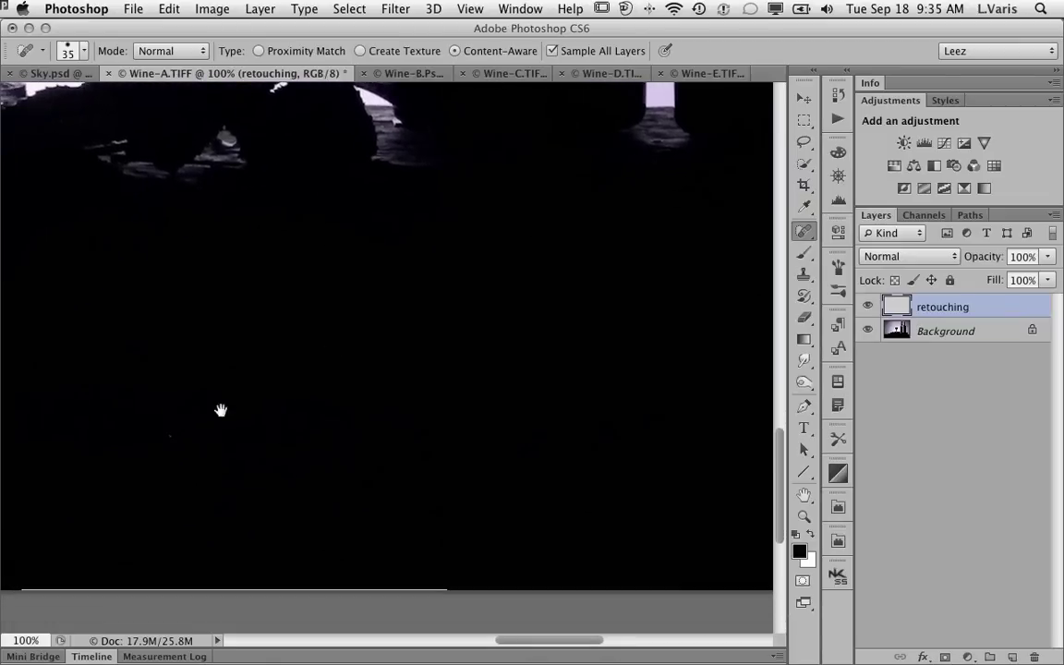
pyautogui.moveTo(170, 436); pyautogui.dragTo(291, 441)
# - Paint the thin white line along the bottom edge black, then zoom out to the whole photo
pyautogui.click(806, 252)
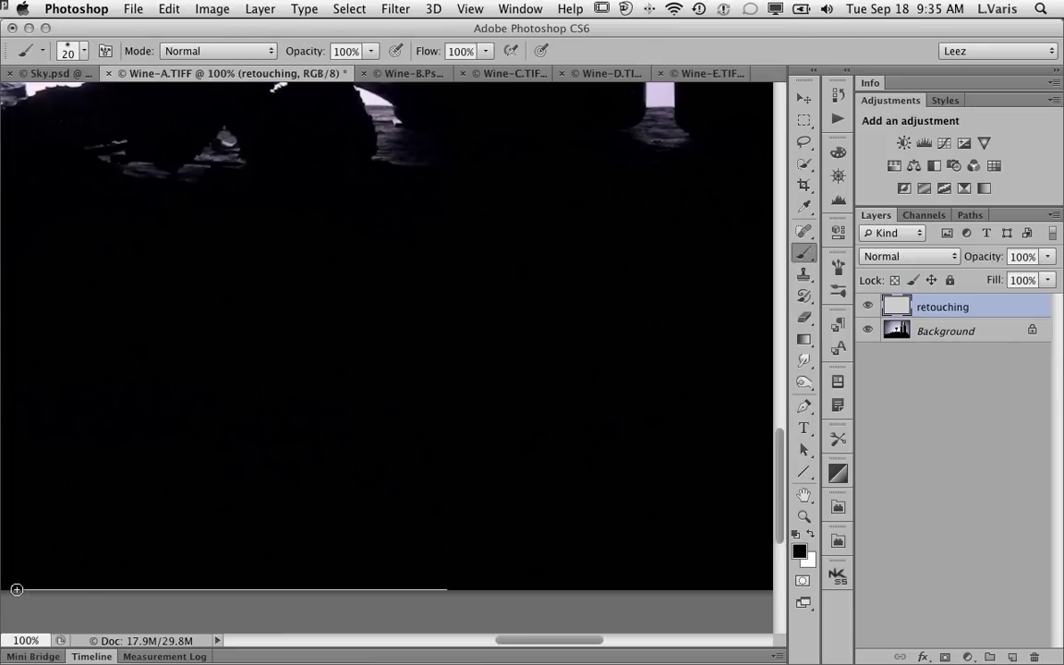
pyautogui.click(17, 589)
pyautogui.keyDown('shift'); pyautogui.click(450, 590); pyautogui.keyUp('shift')
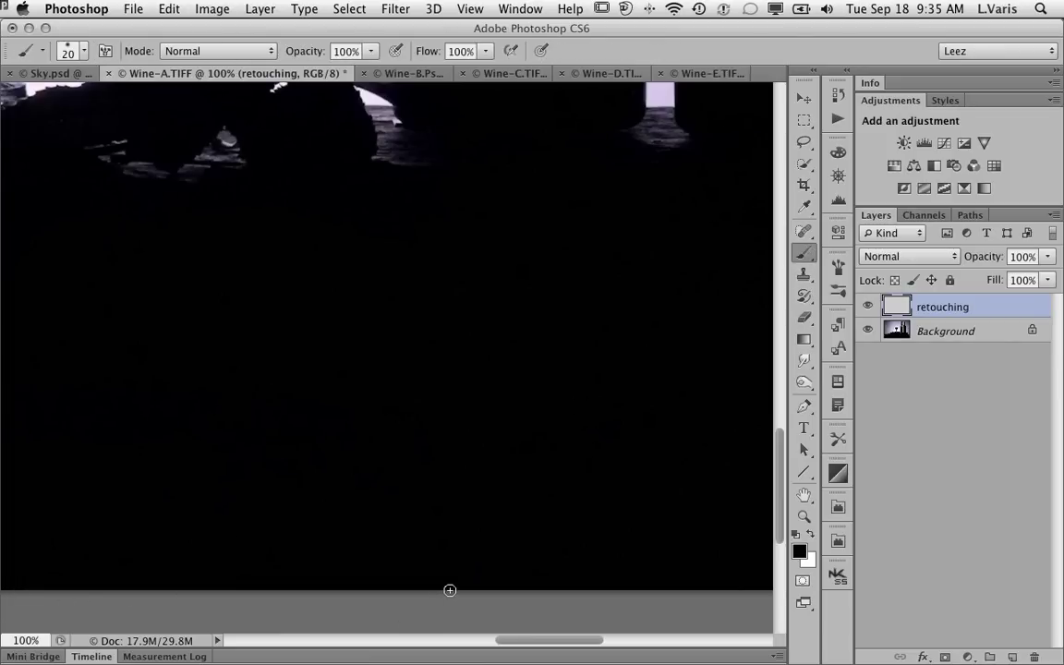
pyautogui.moveTo(321, 326)
pyautogui.mouseDown()
pyautogui.moveTo(580, 294)
pyautogui.moveTo(532, 311)
pyautogui.moveTo(507, 387)
pyautogui.moveTo(502, 375)
pyautogui.moveTo(453, 467)
pyautogui.moveTo(445, 523)
pyautogui.mouseUp()
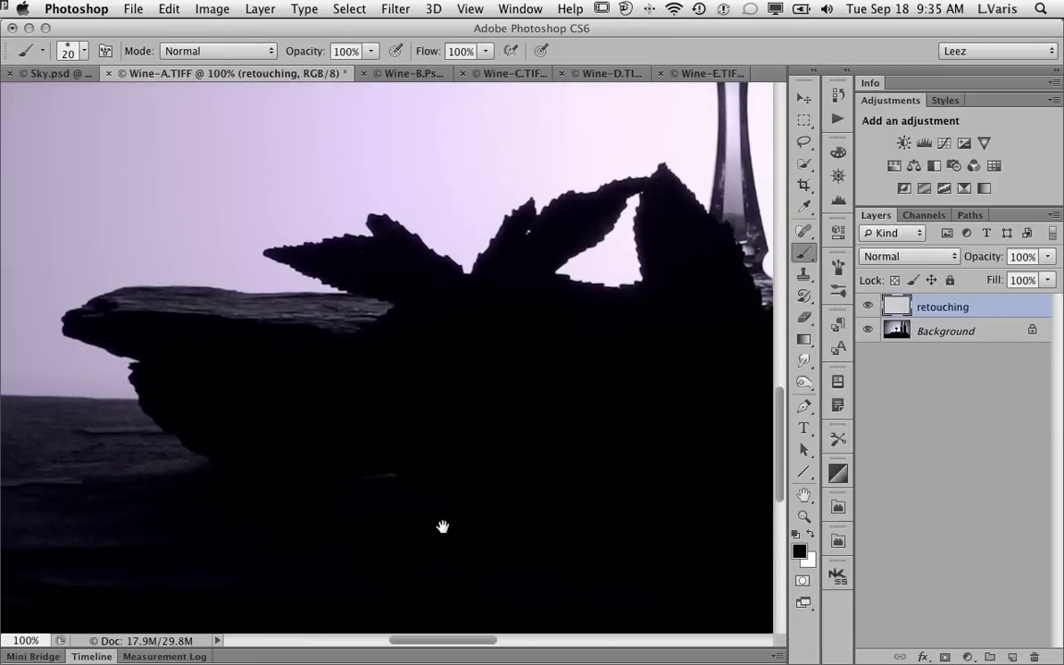
pyautogui.moveTo(665, 367)
pyautogui.mouseDown()
pyautogui.moveTo(694, 361)
pyautogui.moveTo(442, 524)
pyautogui.moveTo(248, 521)
pyautogui.moveTo(446, 527)
pyautogui.moveTo(434, 554)
pyautogui.moveTo(383, 254)
pyautogui.moveTo(402, 383)
pyautogui.moveTo(356, 435)
pyautogui.moveTo(599, 392)
pyautogui.moveTo(606, 482)
pyautogui.moveTo(595, 603)
pyautogui.moveTo(594, 511)
pyautogui.mouseUp()
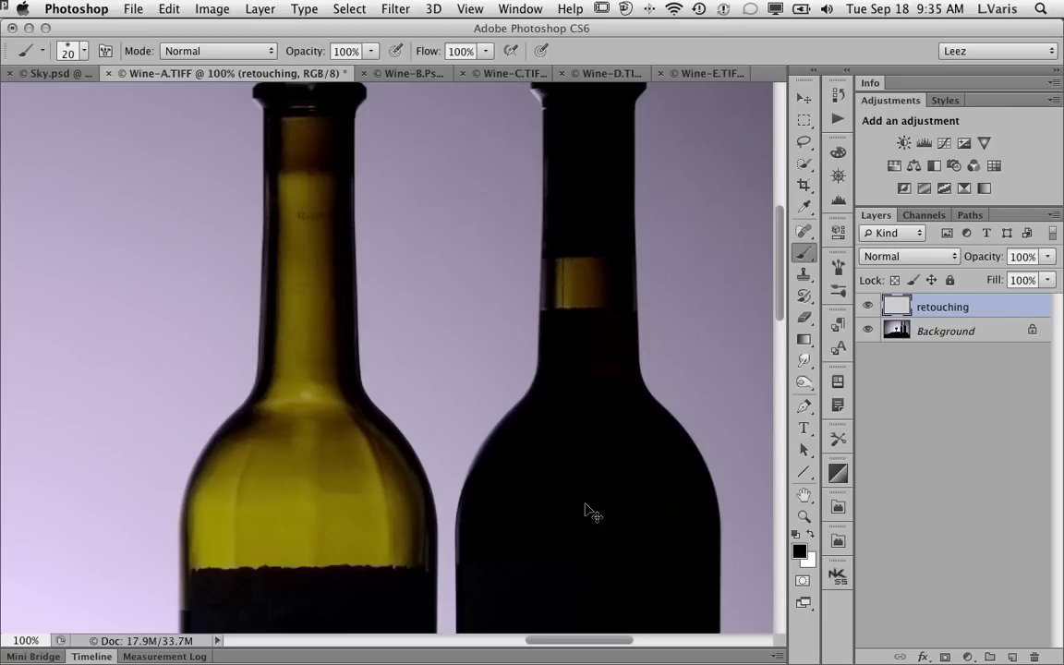
pyautogui.press('super+minus')
pyautogui.press('super+minus')
pyautogui.press('super+minus')
pyautogui.press('super+minus')
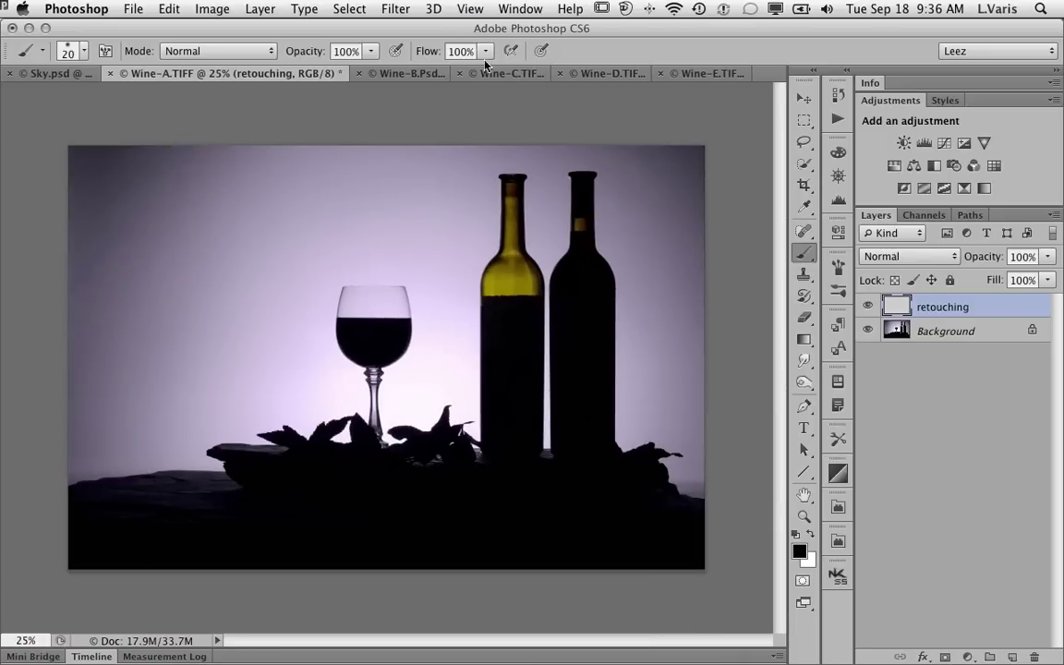
# - Move the Sky.psd sunset into Wine-A.TIFF as a new Layer 1 on top
pyautogui.click(50, 73)
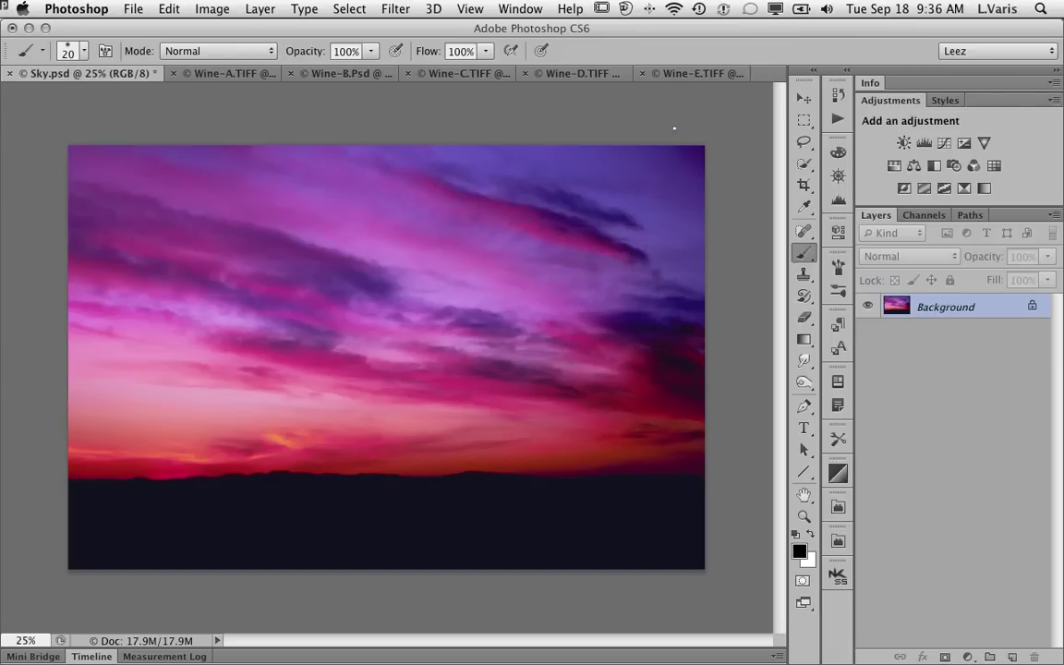
pyautogui.click(805, 100)
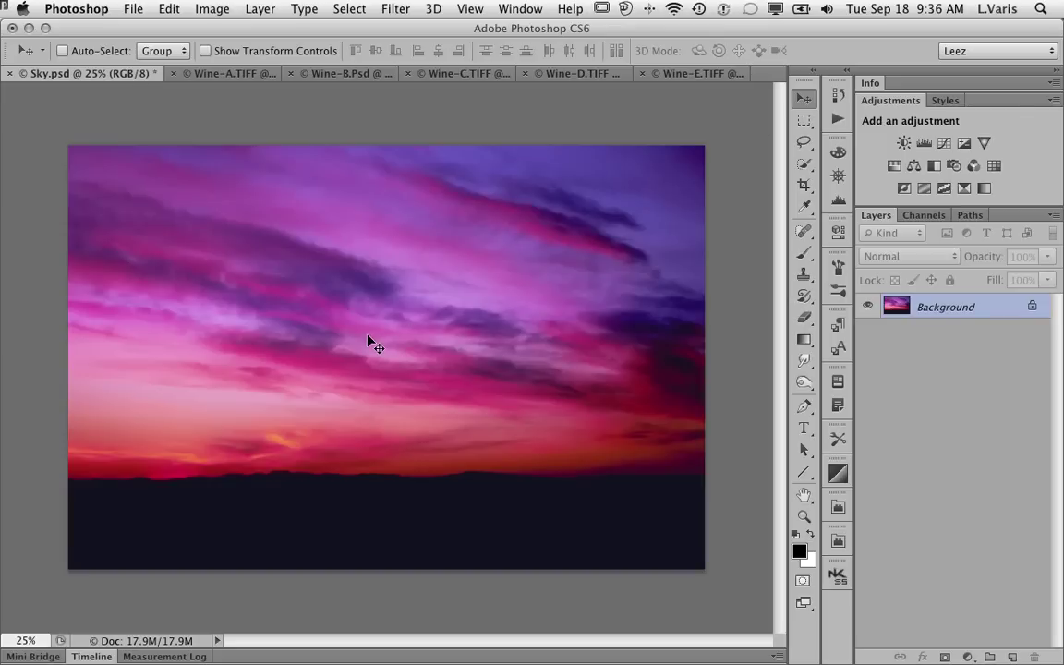
pyautogui.moveTo(368, 340)
pyautogui.mouseDown()
pyautogui.moveTo(229, 75)
pyautogui.moveTo(346, 302)
pyautogui.moveTo(277, 241)
pyautogui.moveTo(206, 67)
pyautogui.moveTo(251, 77)
pyautogui.moveTo(246, 111)
pyautogui.moveTo(321, 258)
pyautogui.moveTo(365, 301)
pyautogui.moveTo(364, 334)
pyautogui.moveTo(376, 342)
pyautogui.mouseUp()
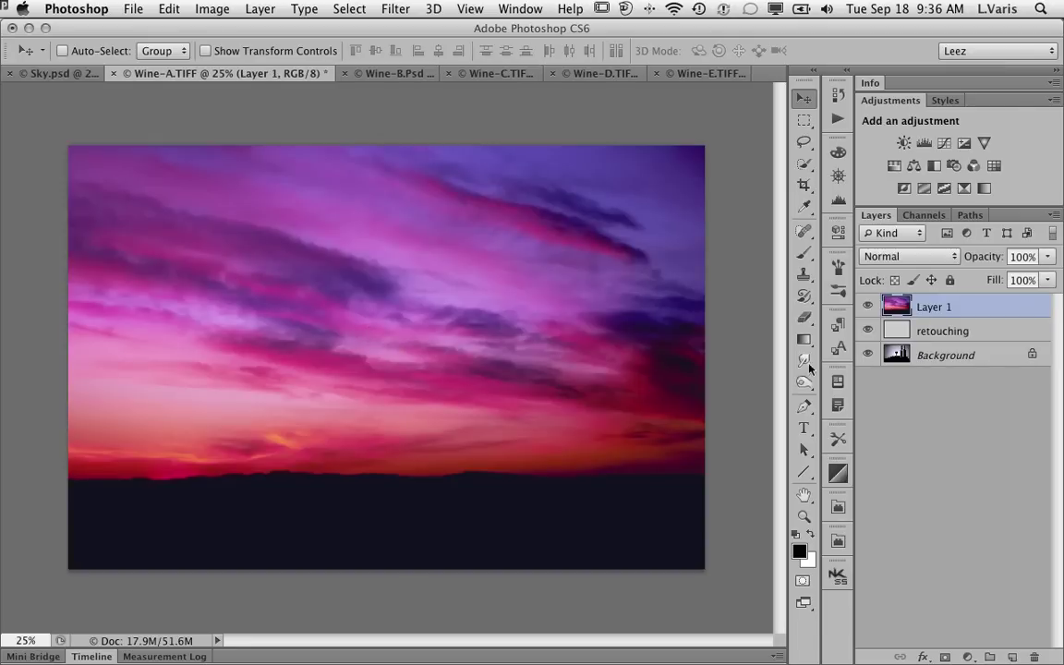
# - Set Layer 1's blend mode to Multiply and rename it 'sky'
pyautogui.click(869, 307)
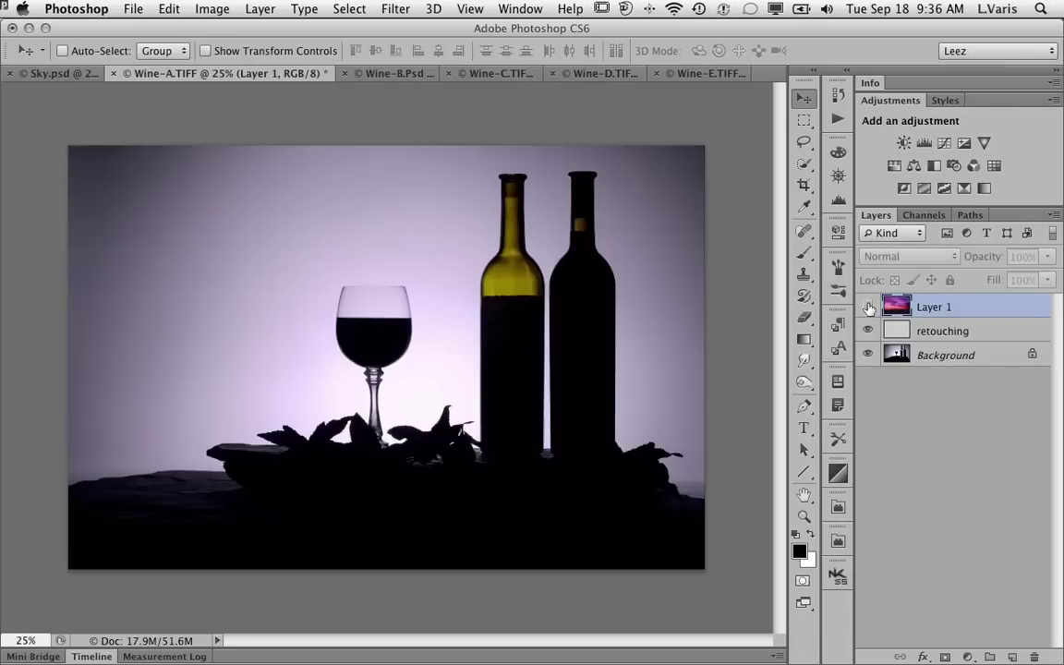
pyautogui.click(869, 307)
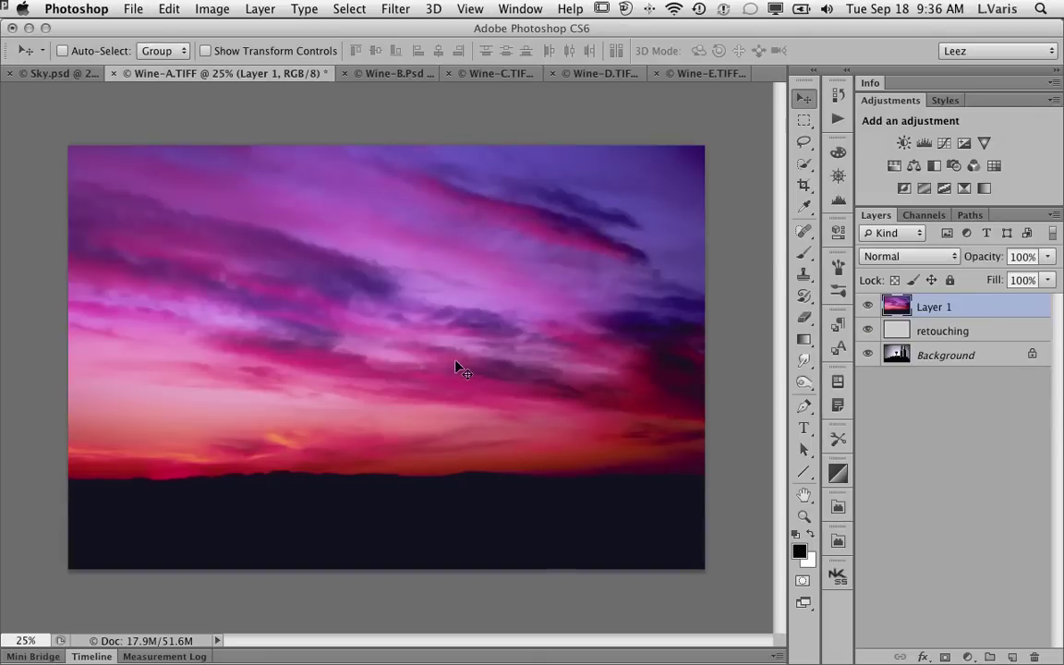
pyautogui.click(929, 260)
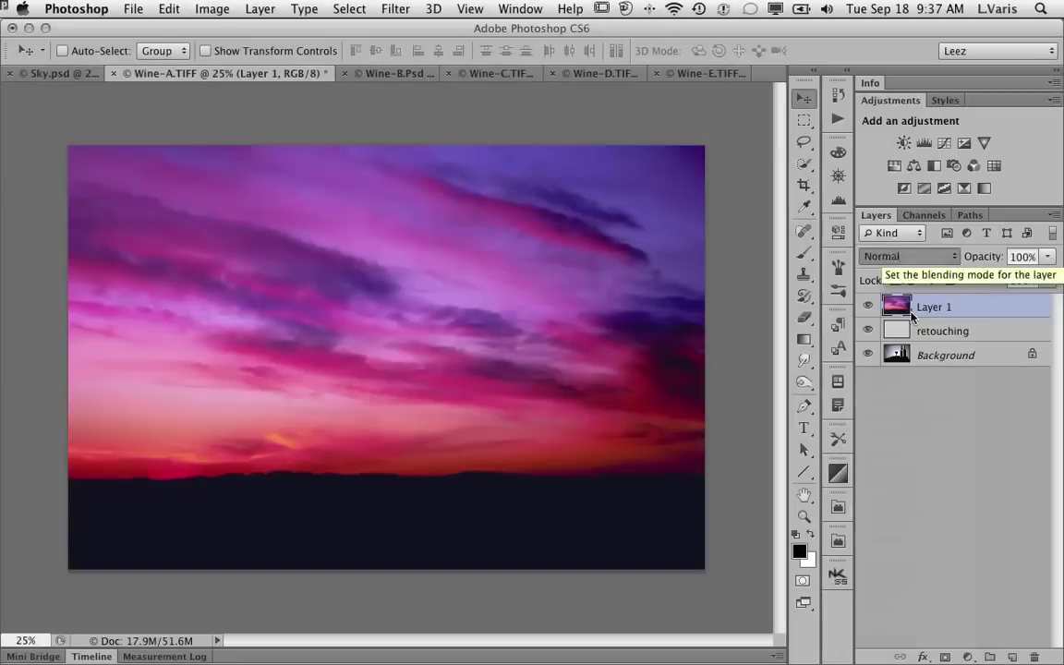
pyautogui.click(913, 314)
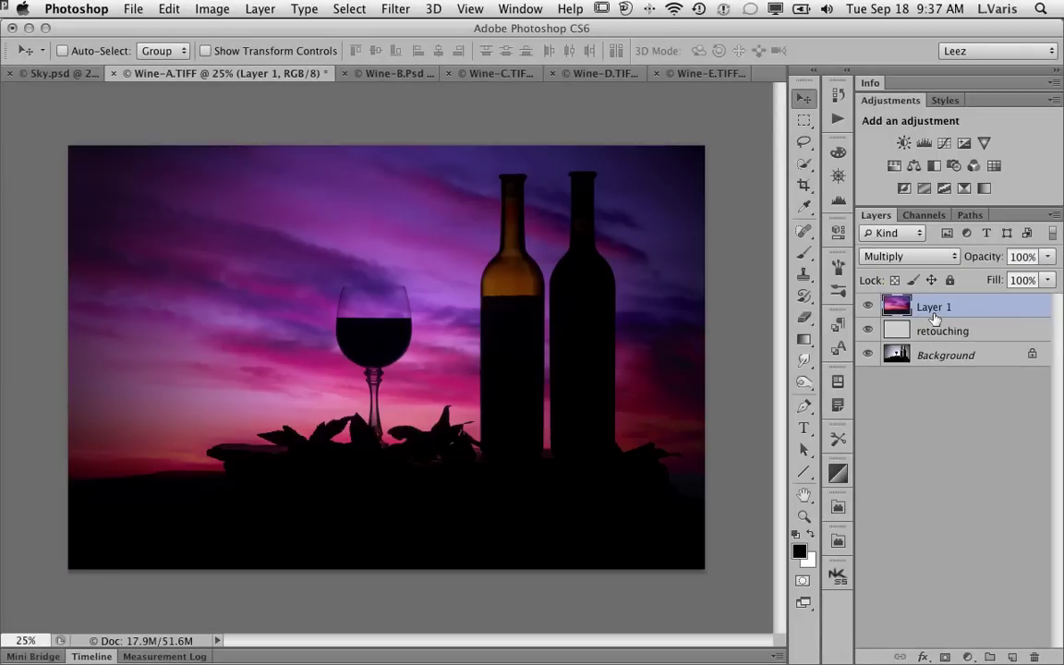
pyautogui.doubleClick(936, 306)
pyautogui.write('sky')
pyautogui.press('Return')
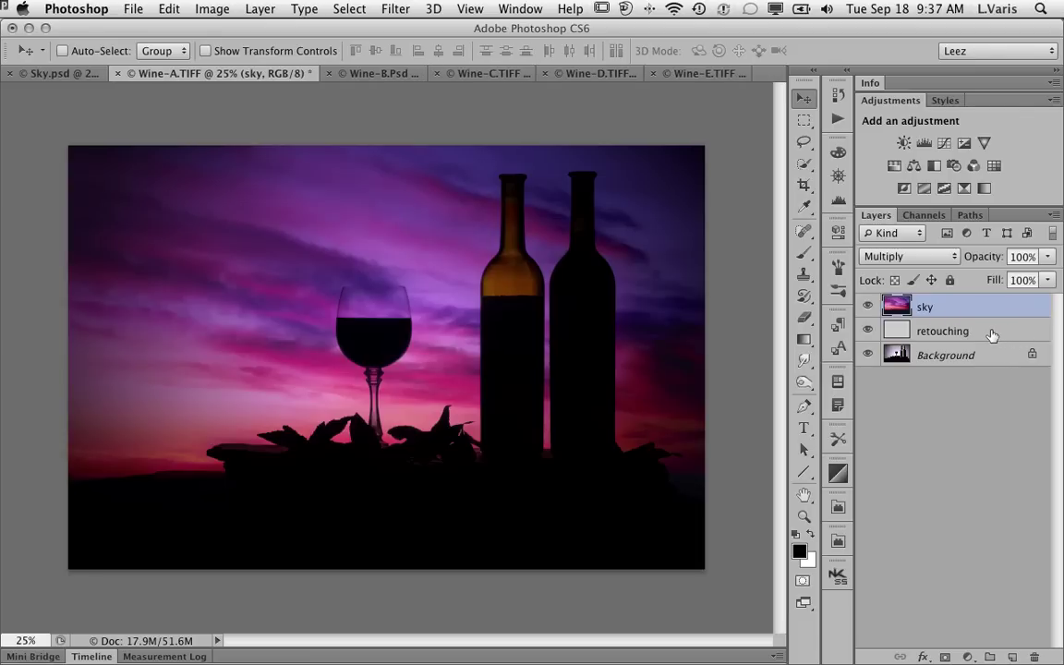
# - Drag the lit Wine-B exposure into Wine-A.TIFF as a new layer above sky
pyautogui.click(375, 74)
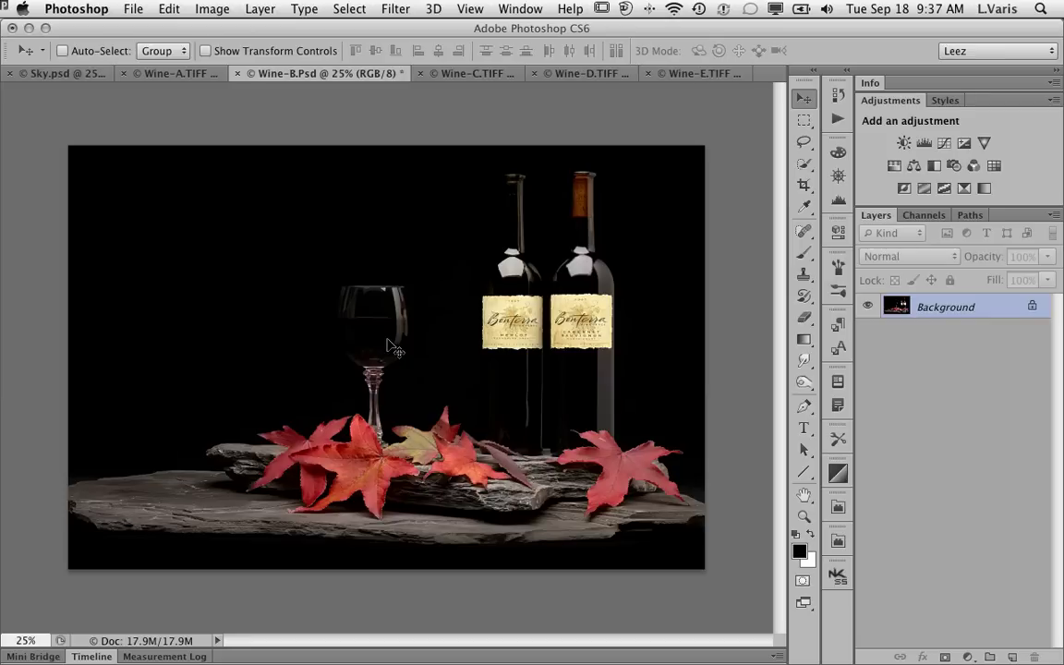
pyautogui.moveTo(388, 347)
pyautogui.mouseDown()
pyautogui.moveTo(247, 194)
pyautogui.moveTo(199, 74)
pyautogui.moveTo(178, 80)
pyautogui.moveTo(185, 99)
pyautogui.moveTo(353, 240)
pyautogui.moveTo(351, 328)
pyautogui.moveTo(387, 324)
pyautogui.mouseUp()
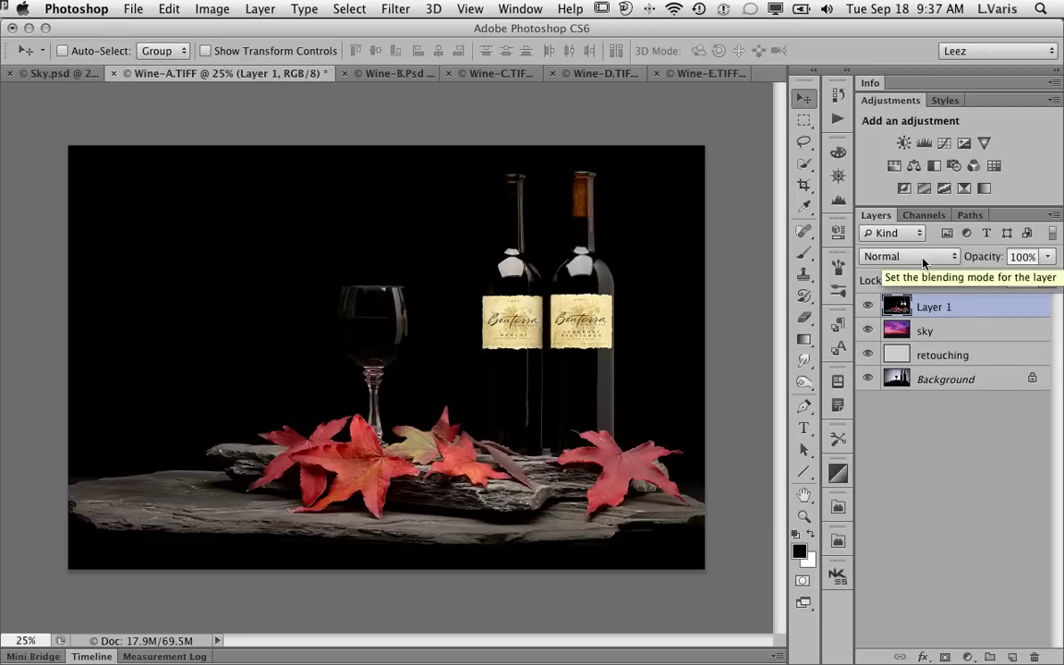
# - Set Layer 1 to Screen mode, compare it against the sky layer, and leave Layer 1 active
pyautogui.click(924, 263)
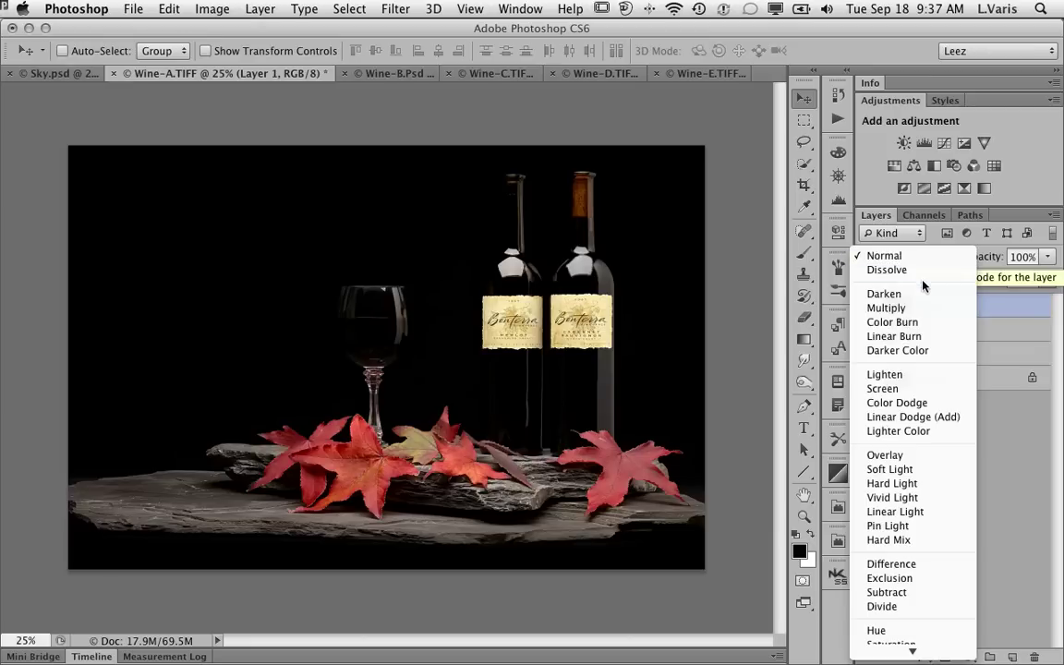
pyautogui.click(921, 389)
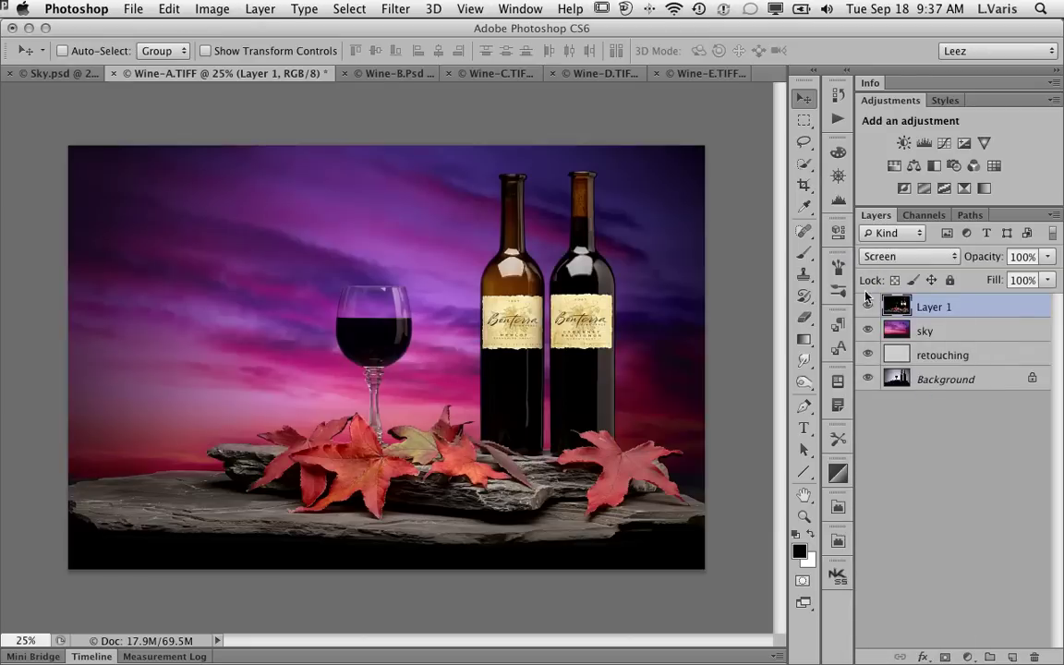
pyautogui.click(868, 306)
pyautogui.click(867, 331)
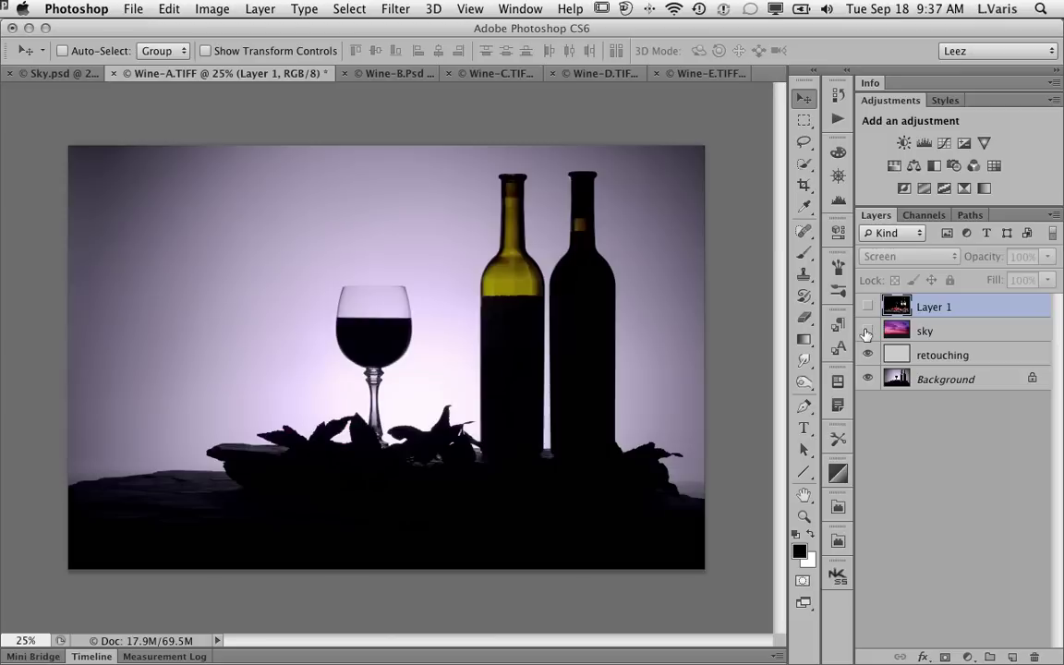
pyautogui.click(867, 331)
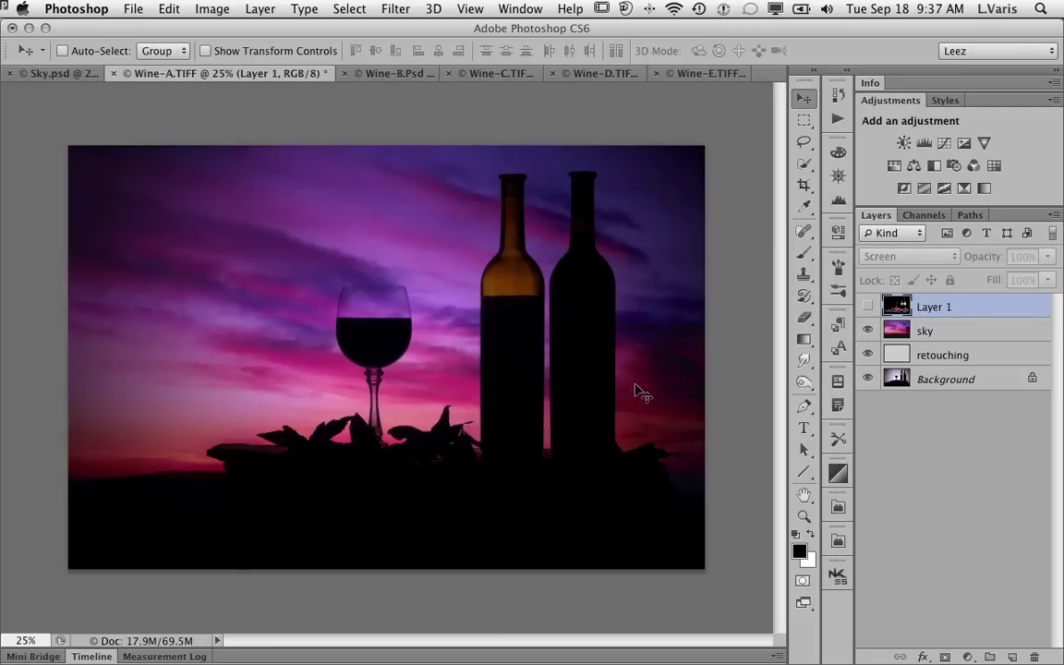
pyautogui.click(868, 331)
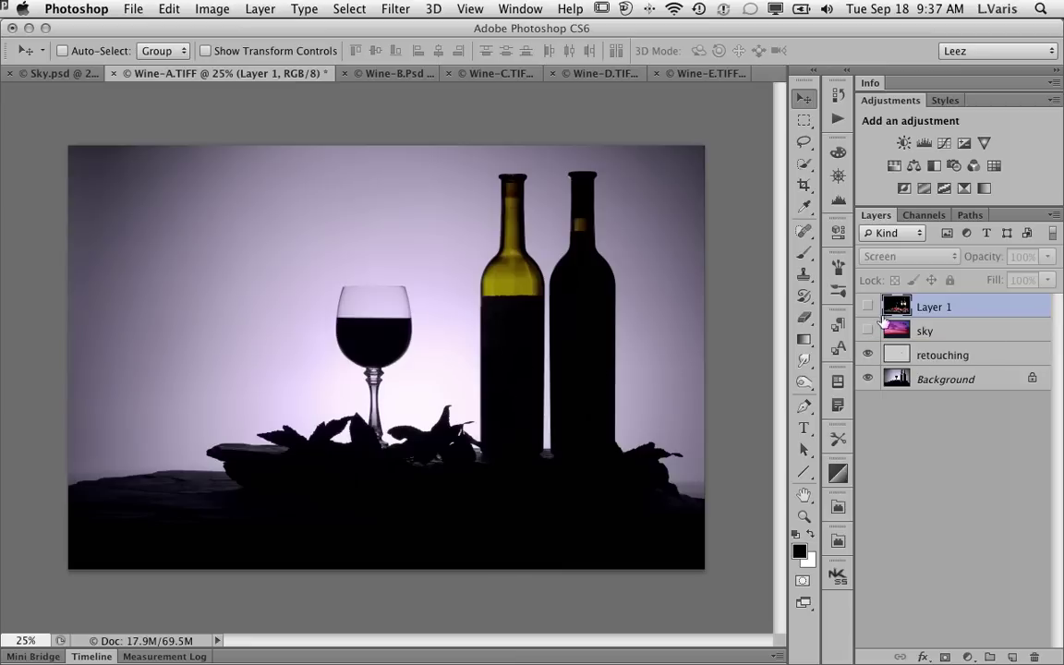
pyautogui.click(869, 330)
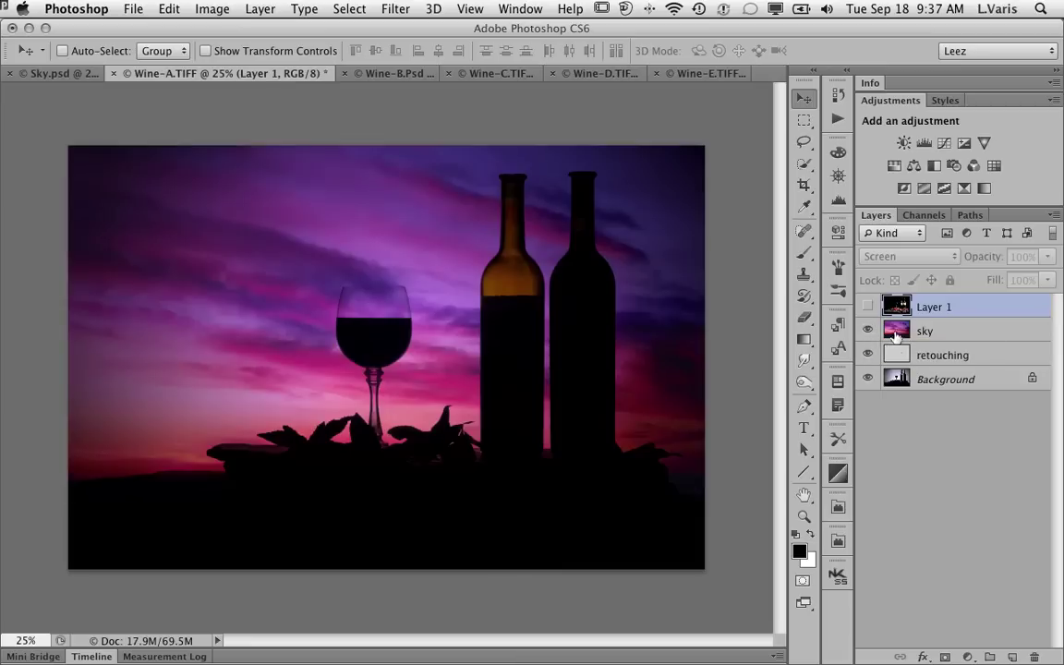
pyautogui.click(935, 335)
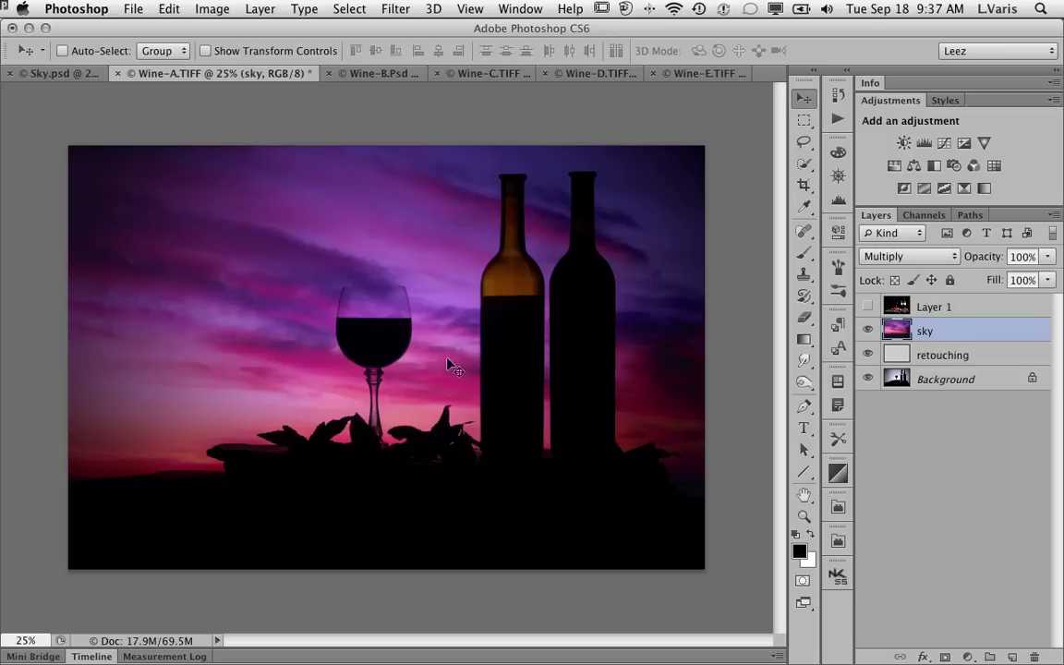
pyautogui.click(868, 306)
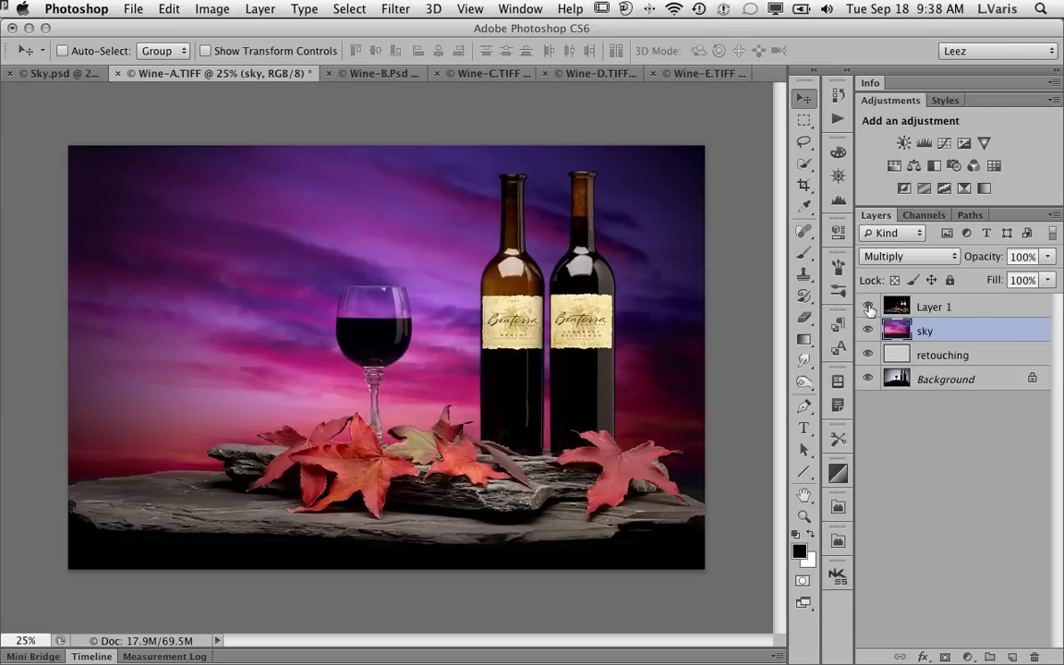
pyautogui.click(899, 307)
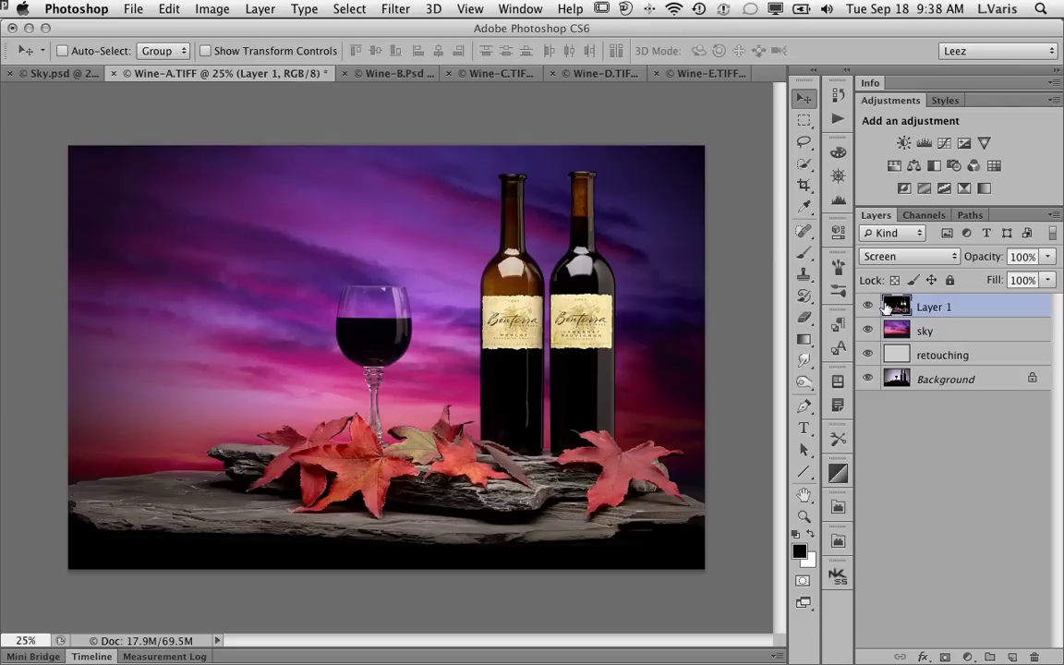
# - Compare Layer 1 in Normal, return it to Screen, and lower its opacity to 40%
pyautogui.click(910, 256)
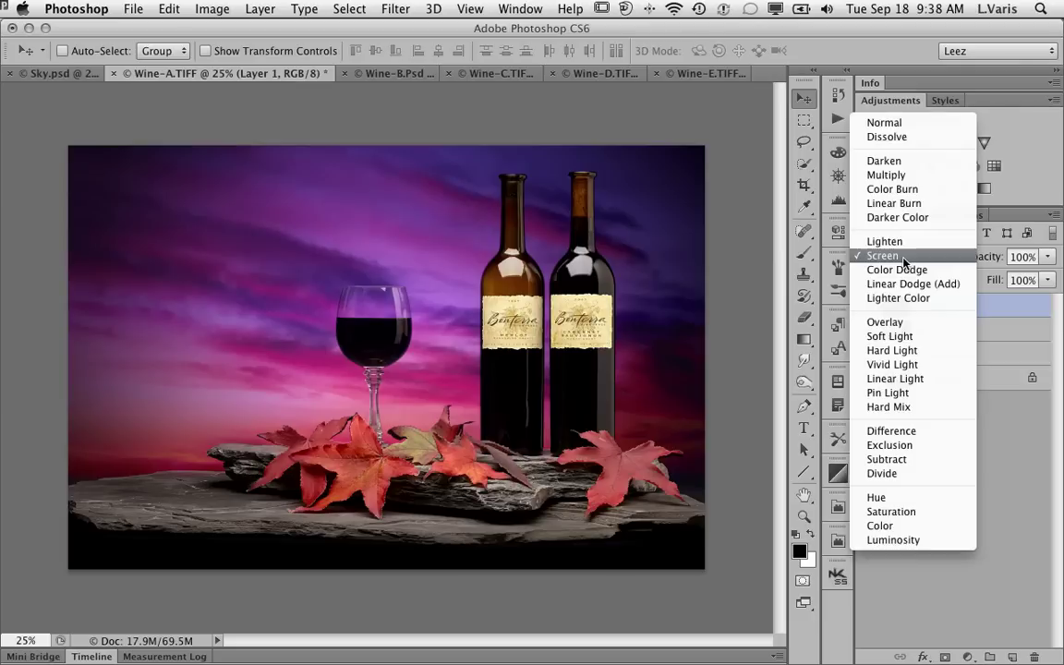
pyautogui.click(902, 125)
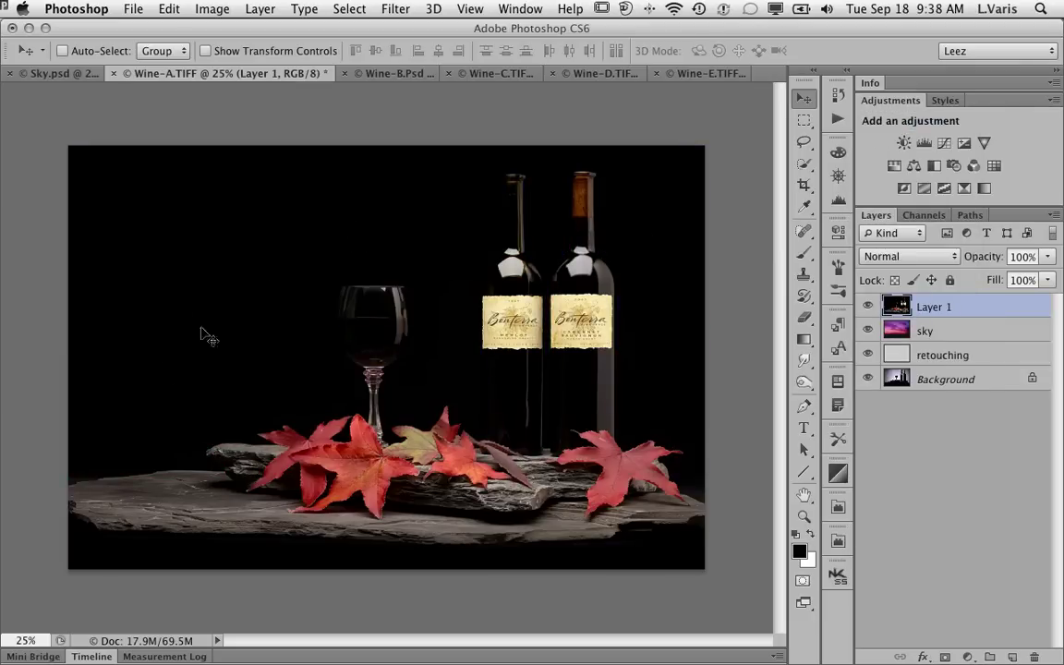
pyautogui.click(918, 259)
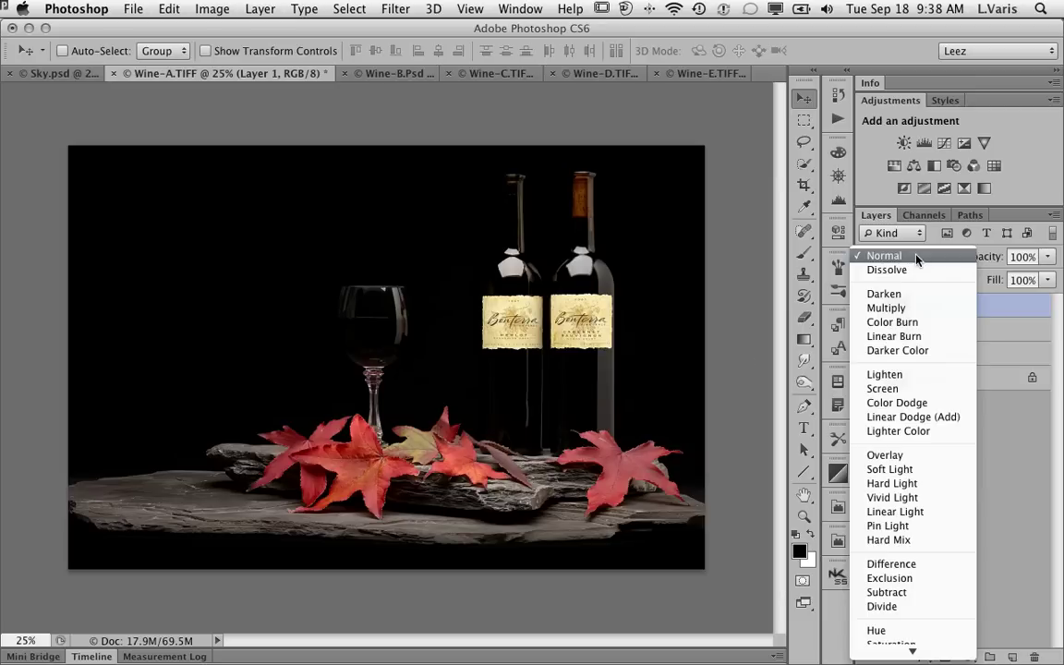
pyautogui.click(910, 389)
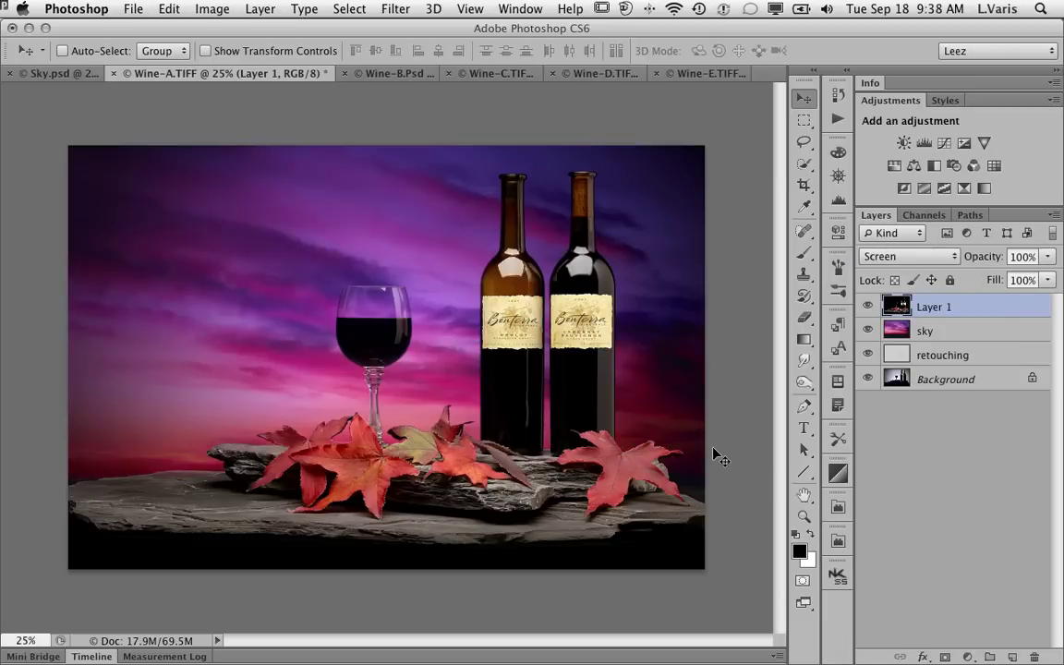
pyautogui.click(1049, 258)
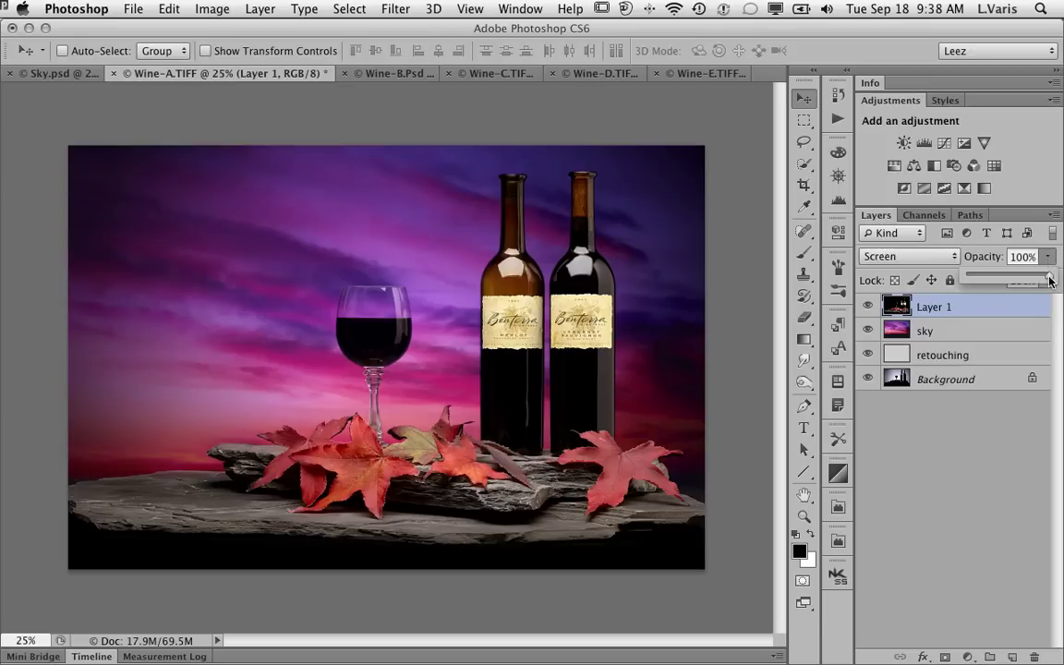
pyautogui.moveTo(1050, 280); pyautogui.dragTo(1000, 281)
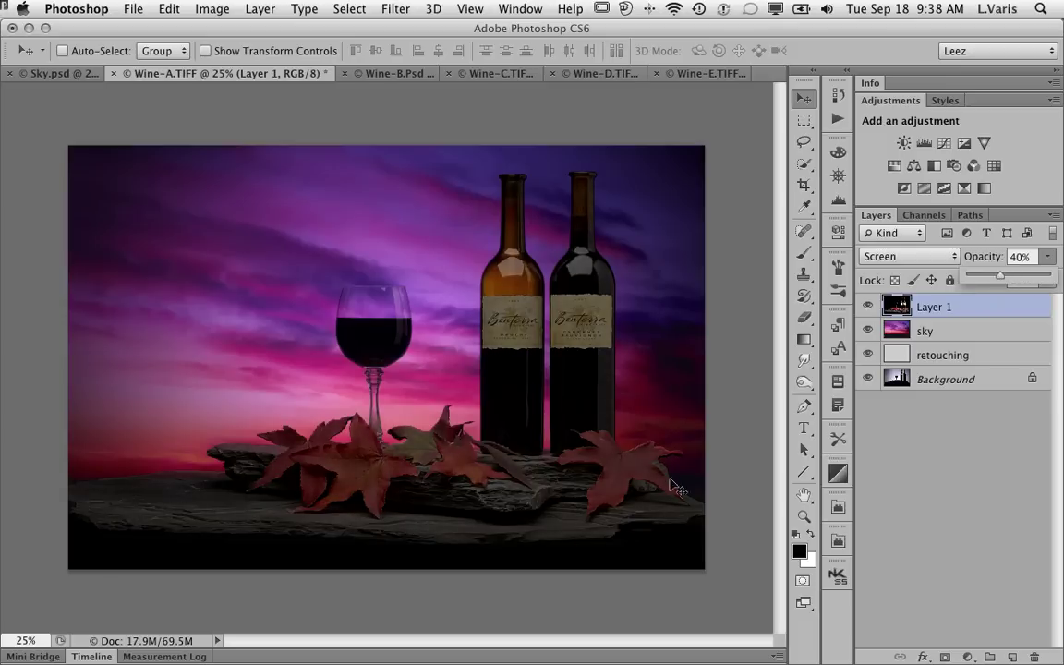
# - Rename Layer 1 to A
pyautogui.doubleClick(934, 307)
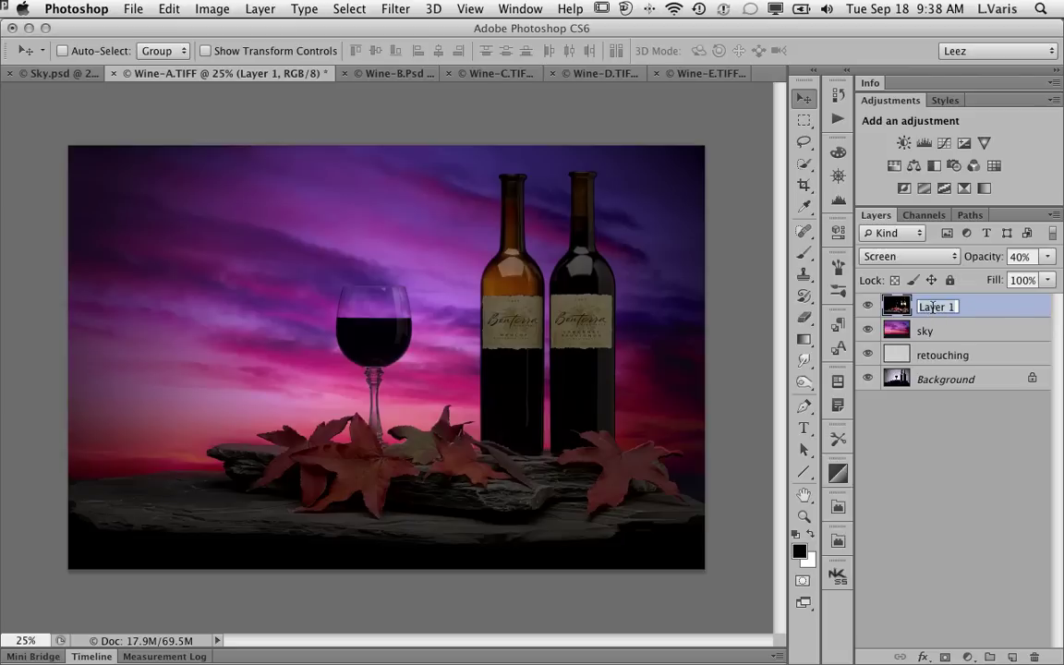
pyautogui.write('A')
pyautogui.press('Return')
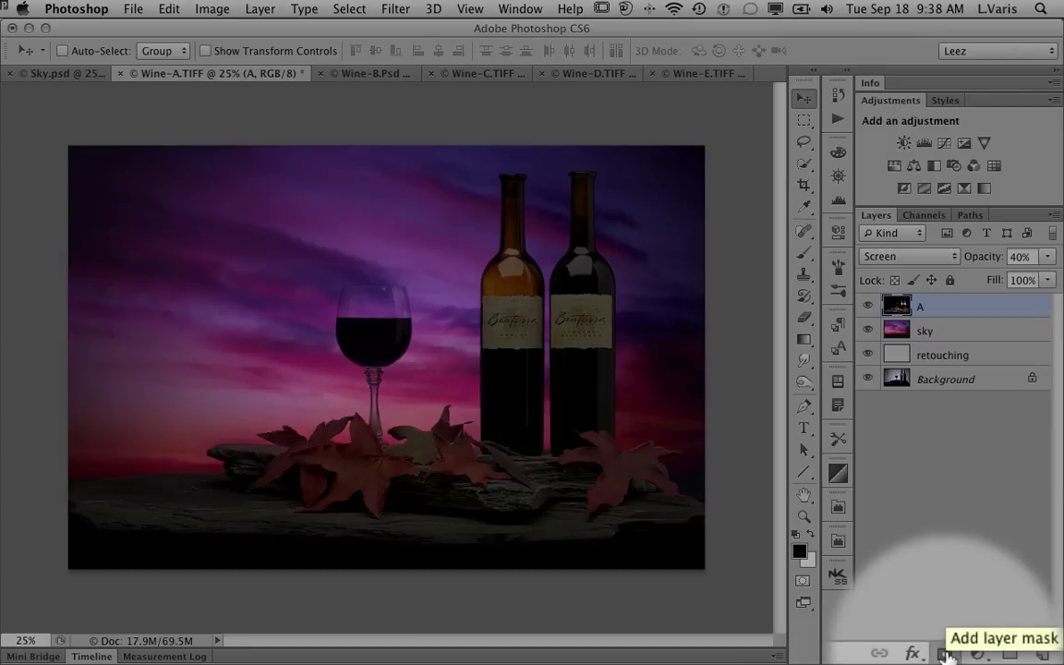
# - Add a layer mask to A and zoom to 100% on the left bottle with a 70 px brush
pyautogui.click(948, 654)
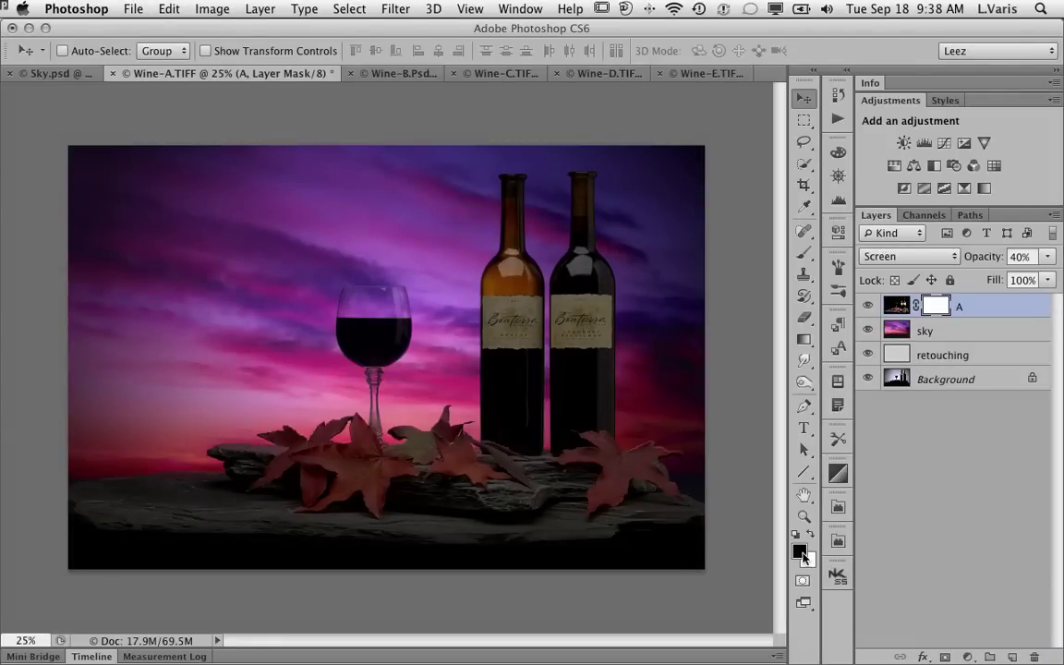
pyautogui.click(805, 254)
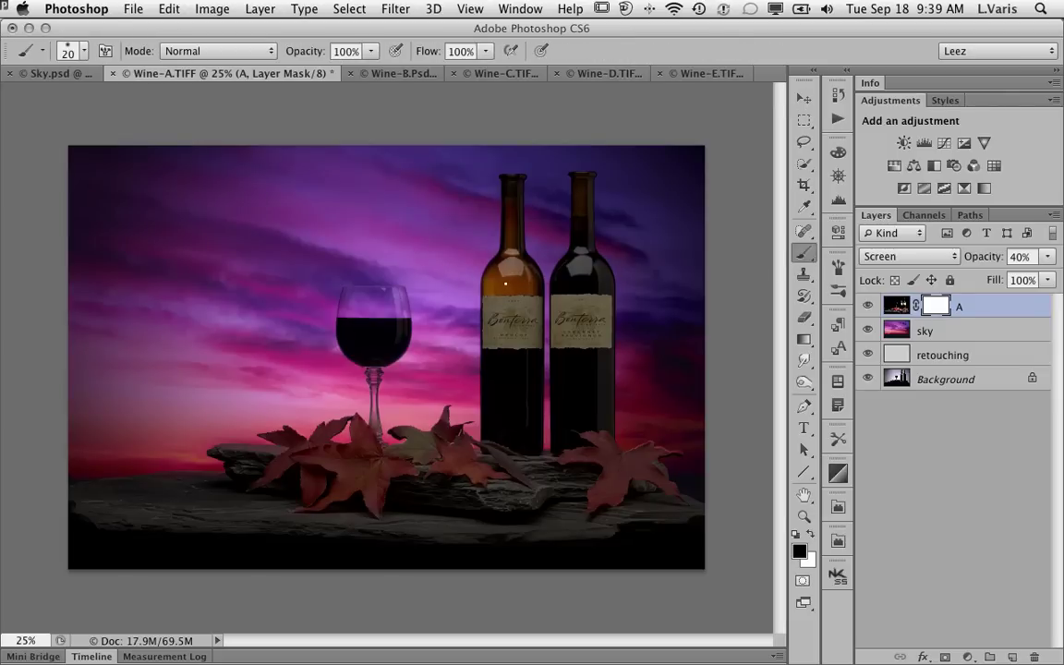
pyautogui.click(513, 283)
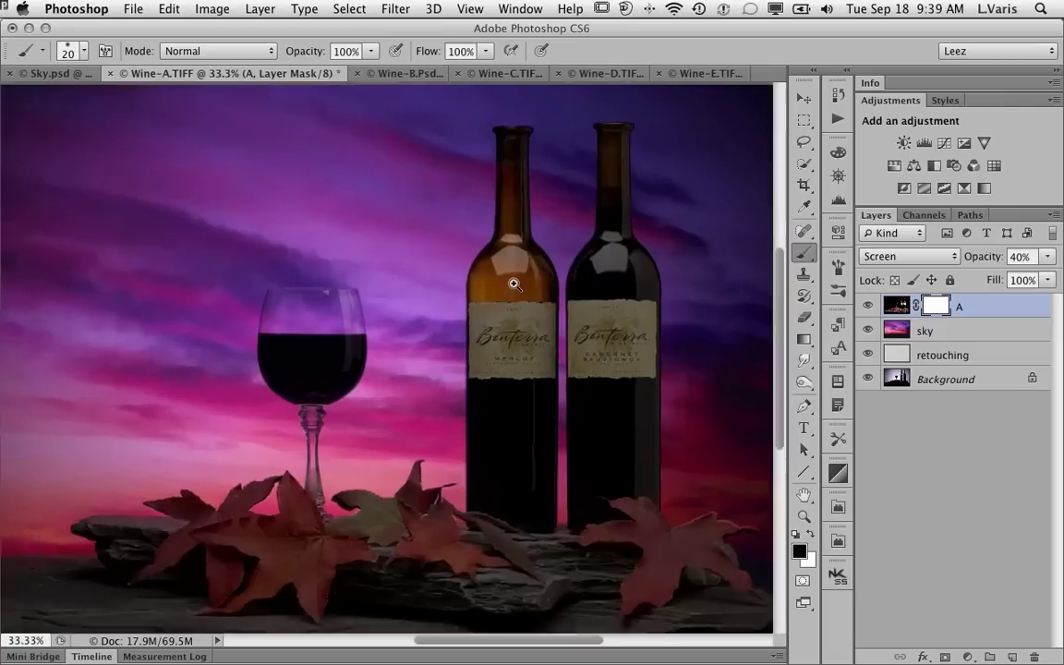
pyautogui.click(514, 284)
pyautogui.click(514, 283)
pyautogui.click(514, 283)
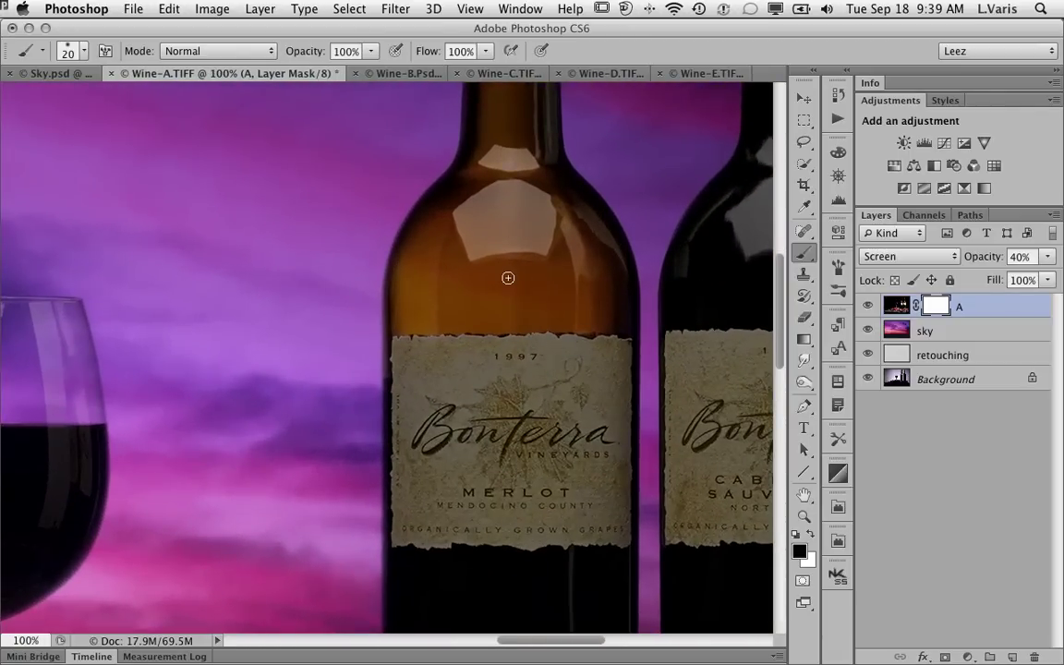
pyautogui.press(']')
pyautogui.press(']')
pyautogui.press(']')
pyautogui.press(']')
pyautogui.press(']')
# - Paint black on the mask over the bottle-neck highlights and the light streak down the bottle
pyautogui.moveTo(470, 244)
pyautogui.mouseDown()
pyautogui.moveTo(537, 244)
pyautogui.moveTo(457, 215)
pyautogui.mouseUp()
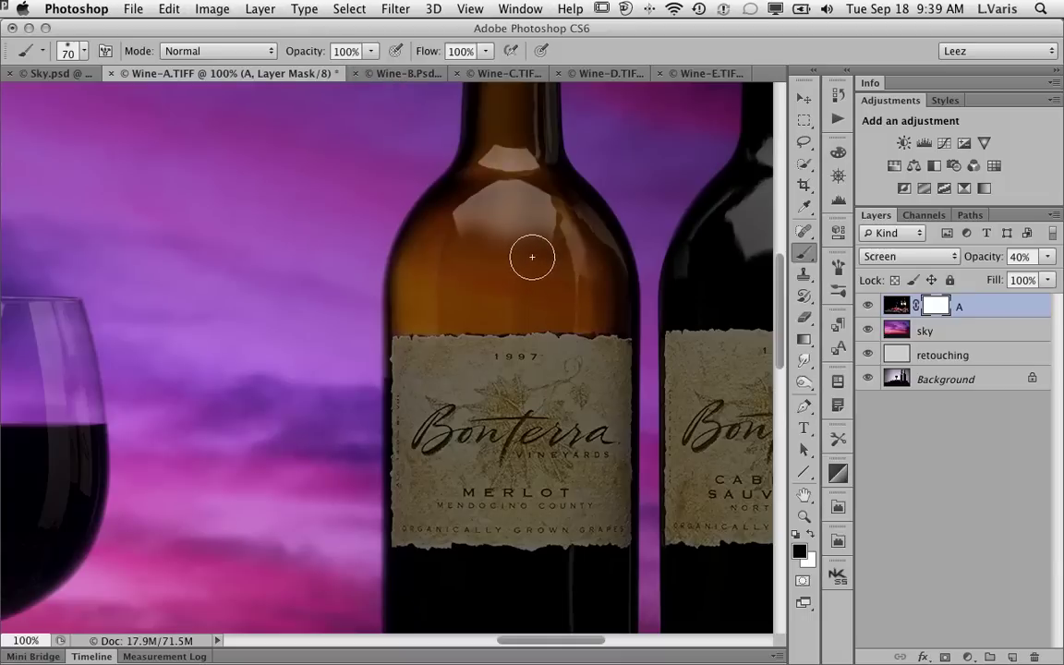
pyautogui.moveTo(532, 256)
pyautogui.mouseDown()
pyautogui.moveTo(540, 205)
pyautogui.moveTo(525, 199)
pyautogui.moveTo(529, 211)
pyautogui.moveTo(512, 195)
pyautogui.moveTo(468, 211)
pyautogui.moveTo(487, 215)
pyautogui.moveTo(509, 183)
pyautogui.moveTo(503, 153)
pyautogui.moveTo(552, 224)
pyautogui.mouseUp()
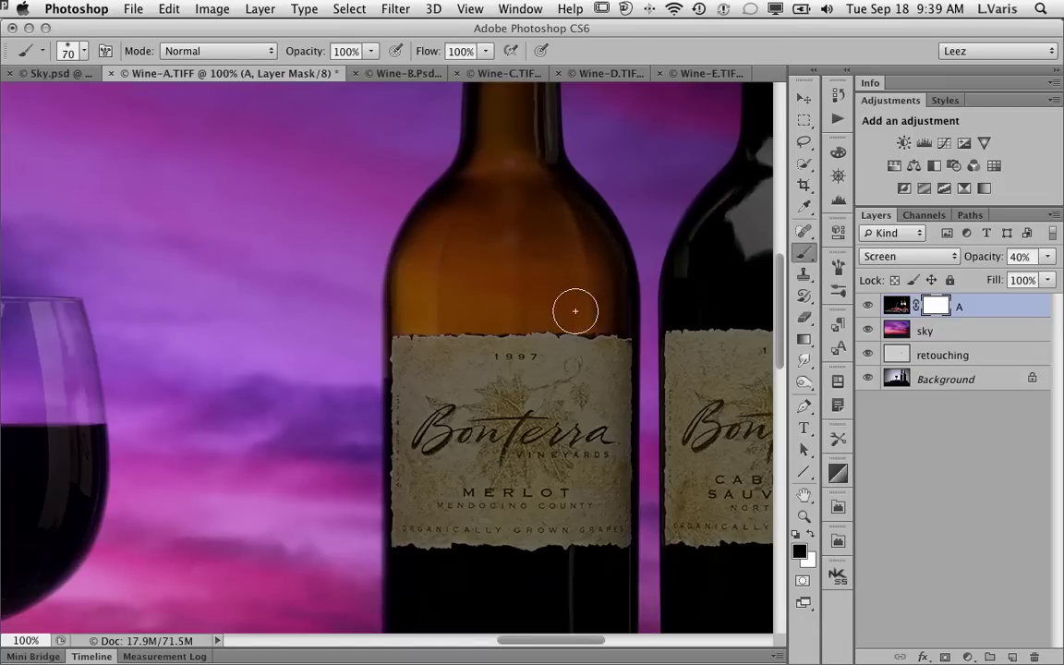
pyautogui.moveTo(575, 311); pyautogui.dragTo(567, 287)
pyautogui.moveTo(552, 605); pyautogui.dragTo(513, 278)
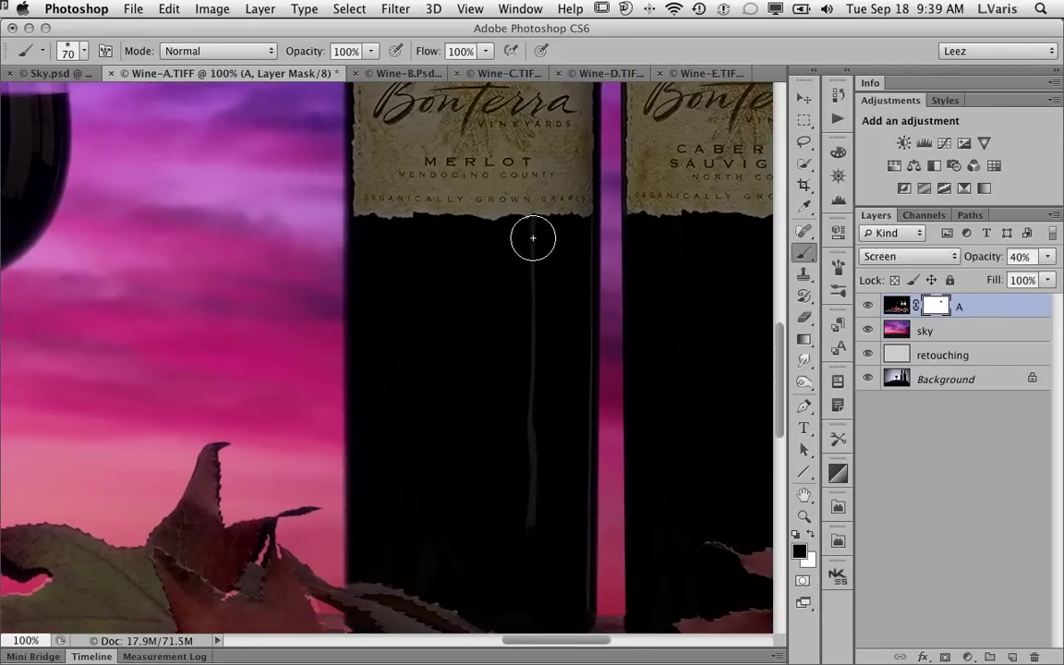
pyautogui.moveTo(533, 238); pyautogui.dragTo(517, 532)
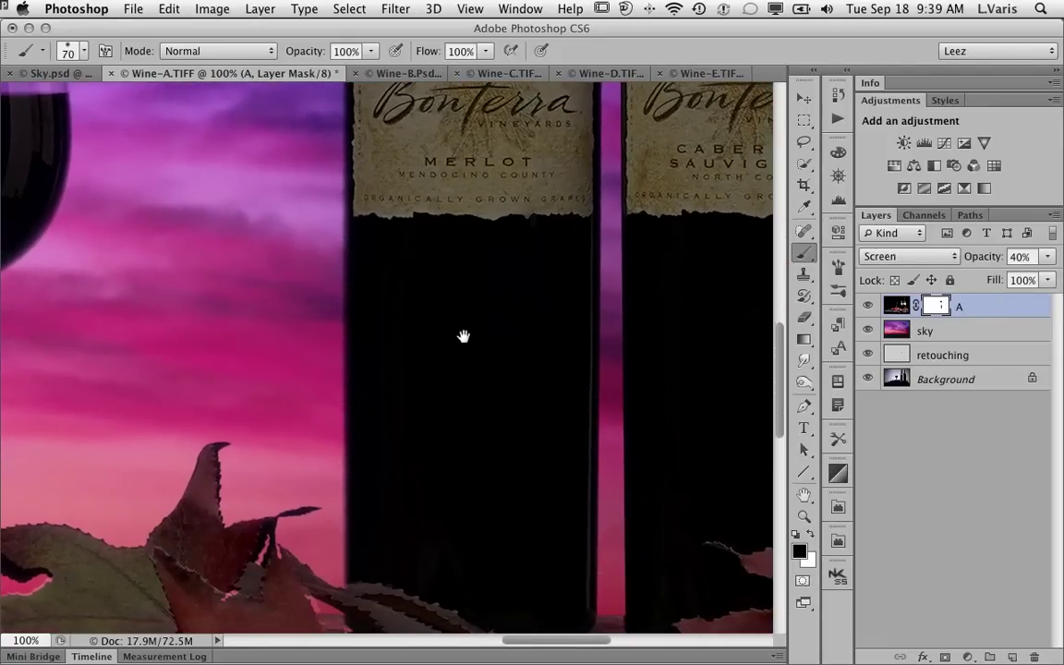
pyautogui.moveTo(535, 349); pyautogui.dragTo(506, 528)
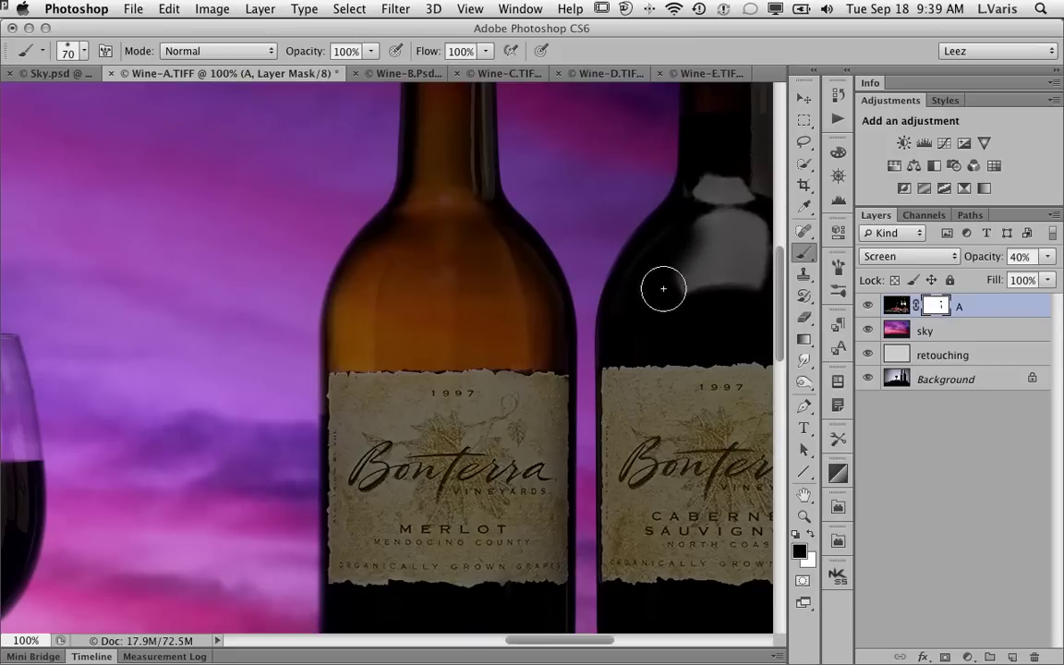
pyautogui.moveTo(694, 295)
pyautogui.mouseDown()
pyautogui.moveTo(562, 235)
pyautogui.moveTo(490, 225)
pyautogui.moveTo(530, 170)
pyautogui.moveTo(519, 115)
pyautogui.moveTo(530, 129)
pyautogui.moveTo(508, 119)
pyautogui.moveTo(495, 150)
pyautogui.moveTo(501, 119)
pyautogui.moveTo(492, 185)
pyautogui.moveTo(527, 203)
pyautogui.mouseUp()
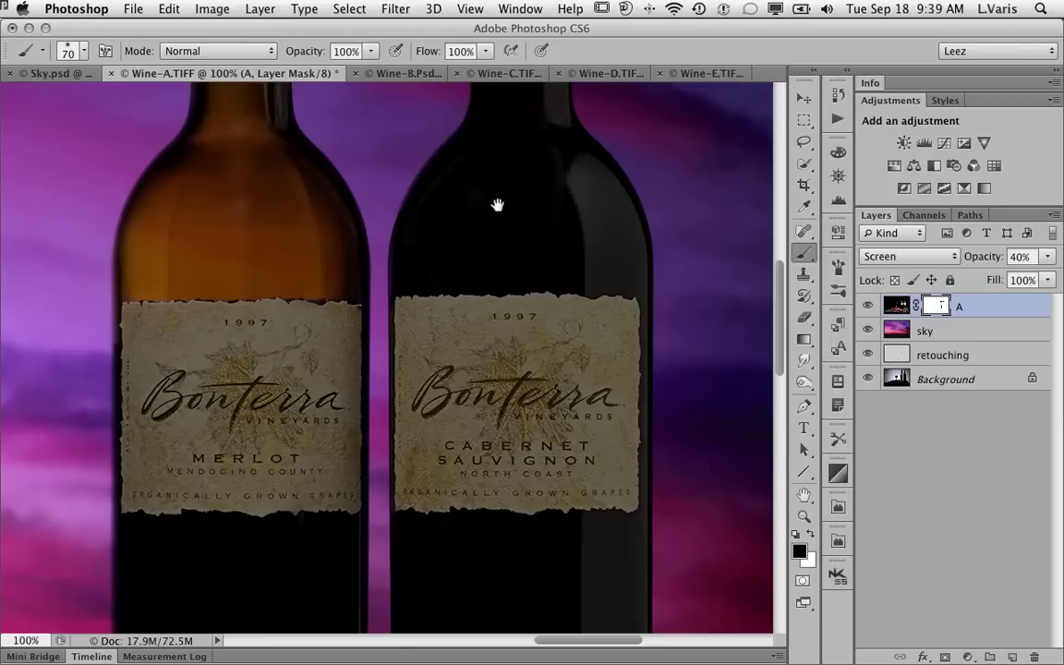
pyautogui.moveTo(544, 178); pyautogui.dragTo(527, 171)
pyautogui.moveTo(513, 207); pyautogui.dragTo(506, 360)
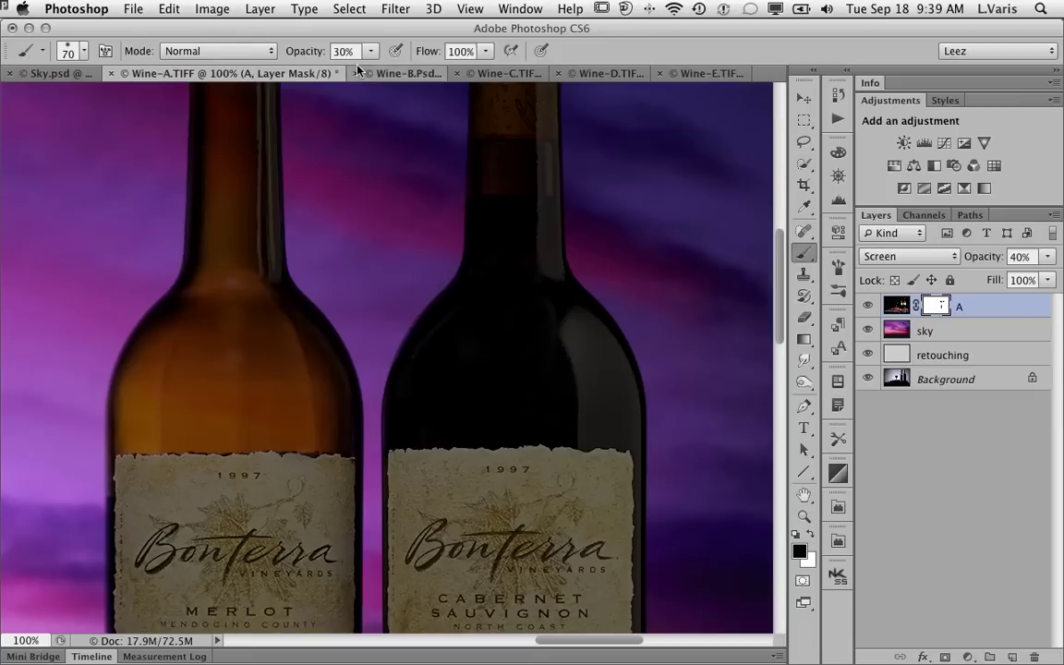
# - Soften the glare on the right bottle's neck with a 30% opacity brush
pyautogui.press('3')
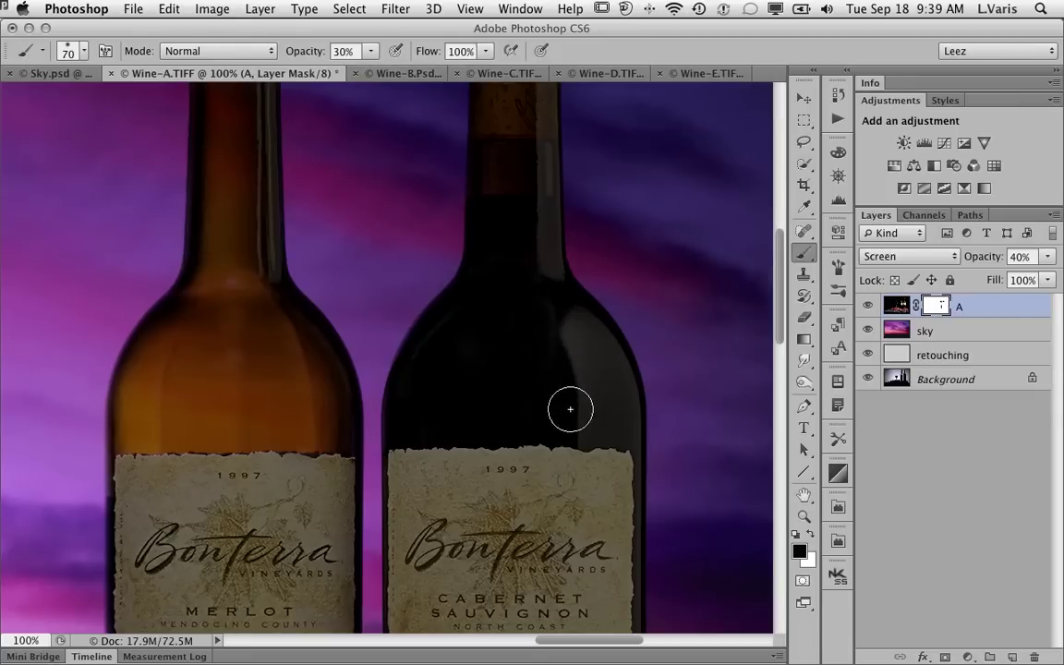
pyautogui.moveTo(570, 408); pyautogui.dragTo(582, 428)
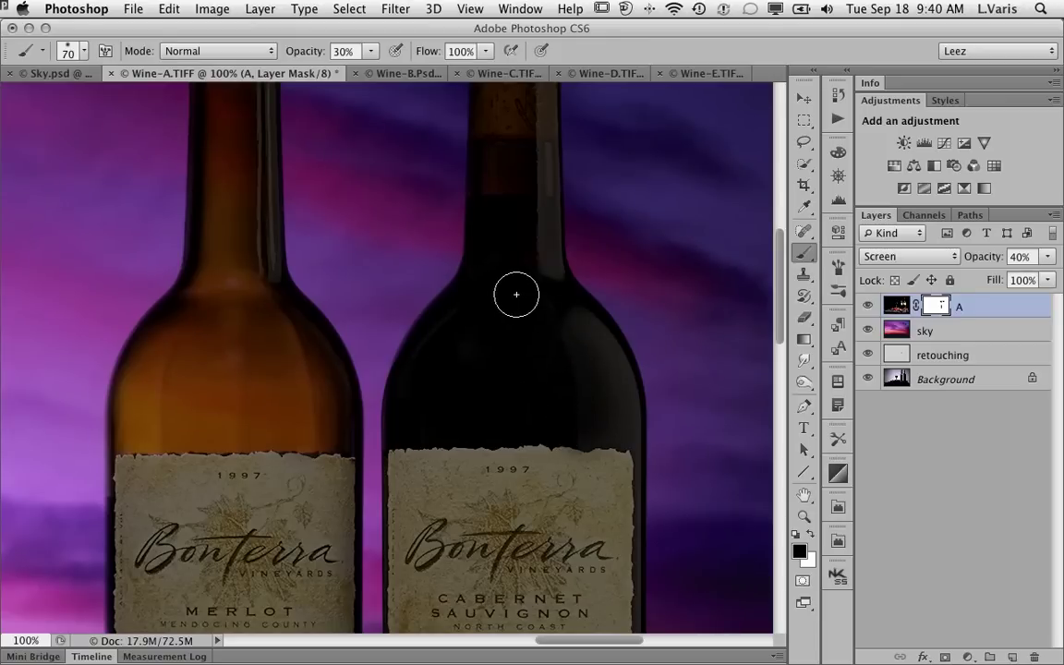
pyautogui.moveTo(512, 328); pyautogui.dragTo(507, 483)
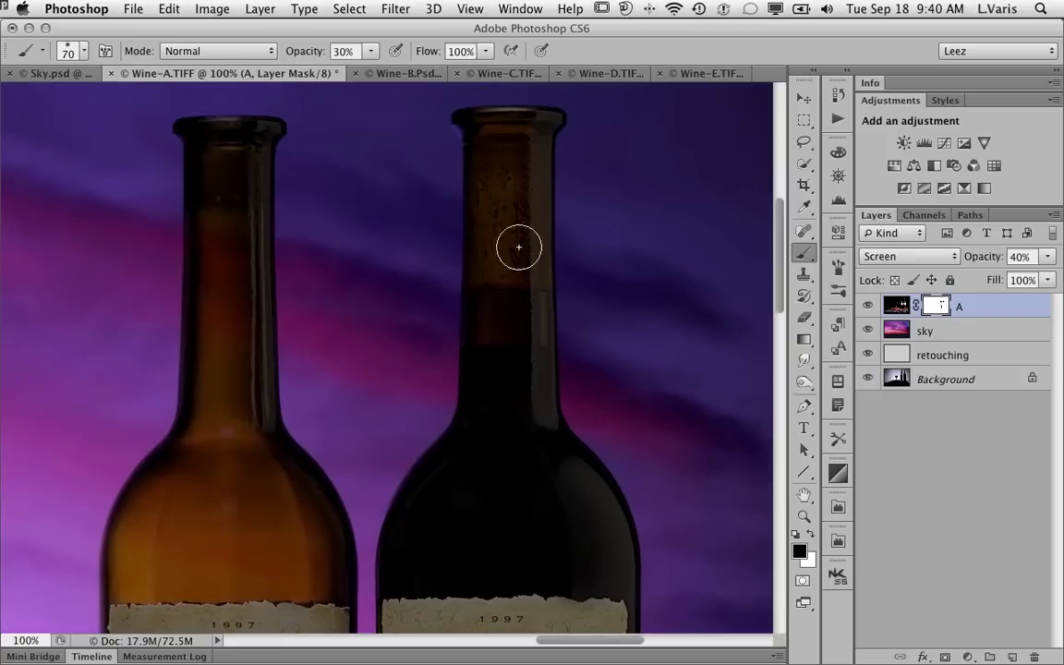
pyautogui.moveTo(527, 157)
pyautogui.mouseDown()
pyautogui.moveTo(524, 436)
pyautogui.moveTo(521, 147)
pyautogui.moveTo(524, 372)
pyautogui.moveTo(527, 158)
pyautogui.moveTo(523, 140)
pyautogui.moveTo(523, 431)
pyautogui.moveTo(511, 146)
pyautogui.moveTo(518, 458)
pyautogui.moveTo(497, 125)
pyautogui.moveTo(499, 383)
pyautogui.moveTo(508, 212)
pyautogui.moveTo(506, 164)
pyautogui.moveTo(506, 452)
pyautogui.moveTo(505, 164)
pyautogui.moveTo(498, 359)
pyautogui.moveTo(503, 396)
pyautogui.moveTo(524, 287)
pyautogui.moveTo(522, 429)
pyautogui.moveTo(521, 294)
pyautogui.moveTo(526, 312)
pyautogui.moveTo(507, 463)
pyautogui.mouseUp()
pyautogui.press('space')
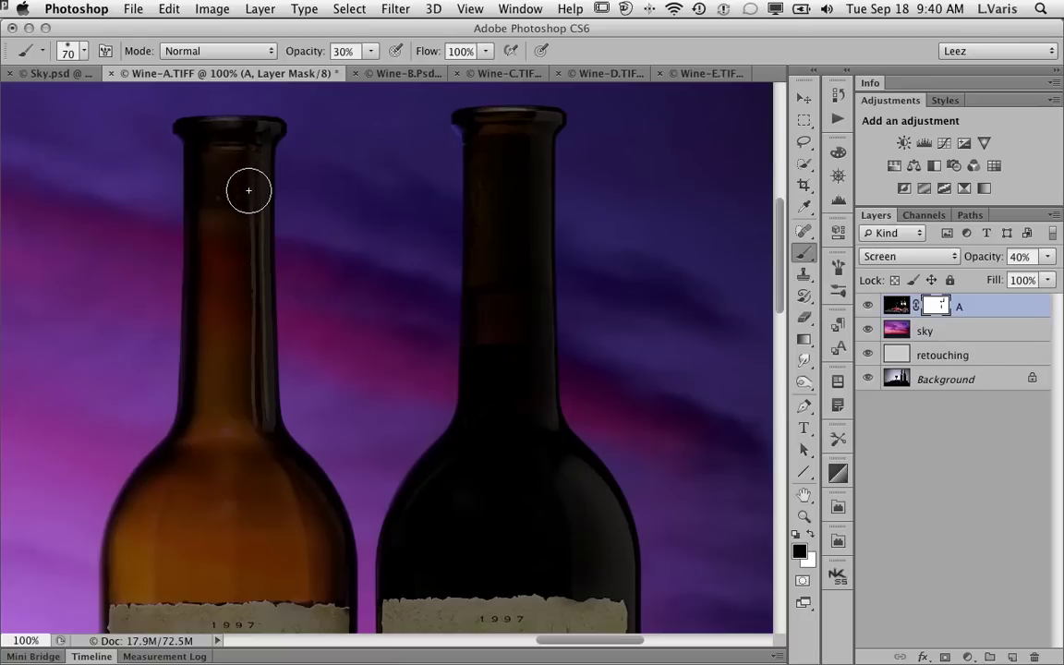
# - At 100% brush opacity, darken the highlight along the left bottle's neck
pyautogui.press('0')
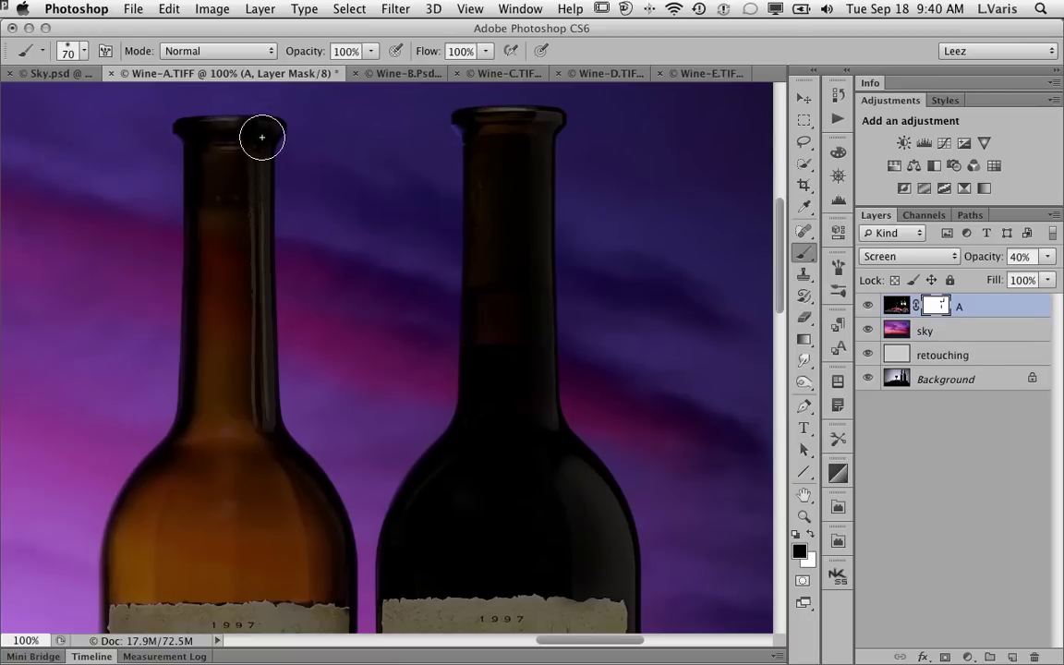
pyautogui.moveTo(263, 137); pyautogui.dragTo(263, 423)
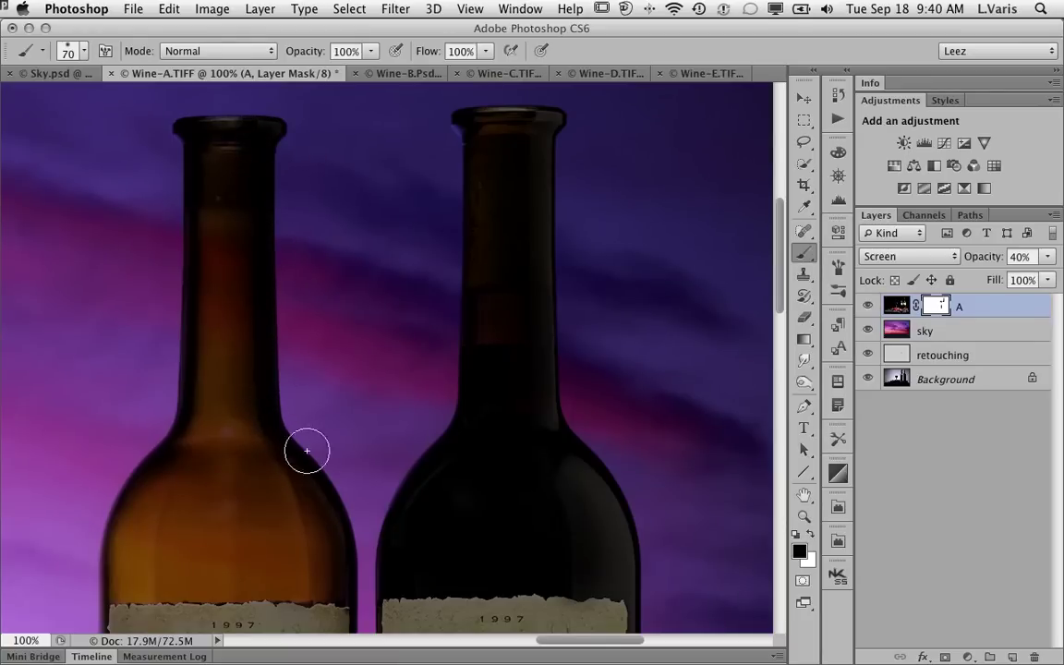
pyautogui.moveTo(213, 185)
pyautogui.mouseDown()
pyautogui.moveTo(233, 257)
pyautogui.moveTo(240, 462)
pyautogui.moveTo(316, 450)
pyautogui.mouseUp()
pyautogui.moveTo(473, 469); pyautogui.dragTo(520, 28)
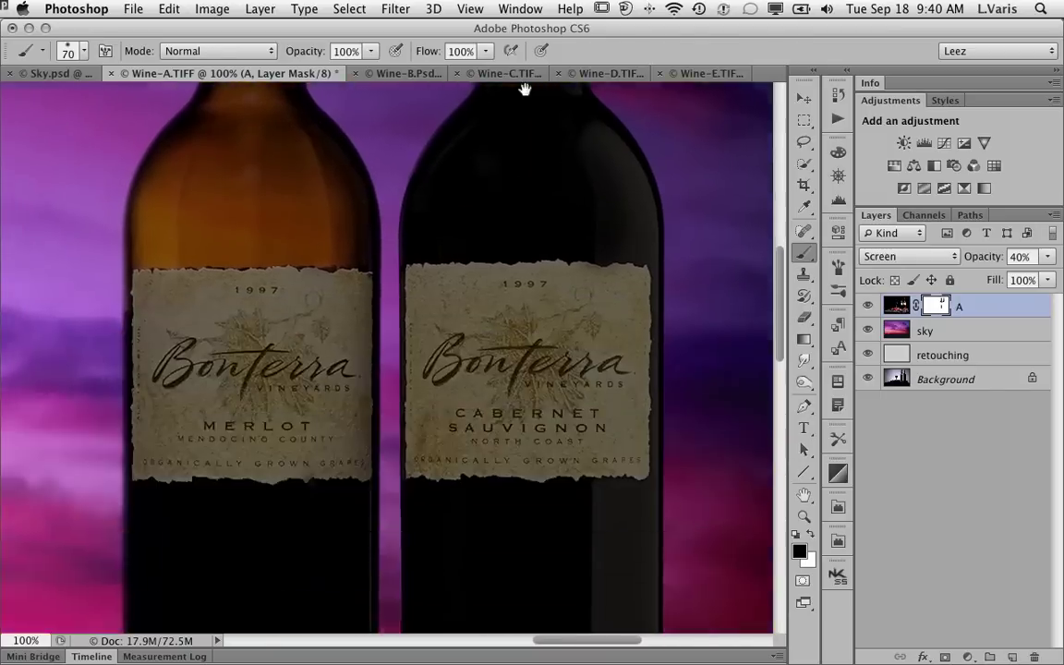
pyautogui.moveTo(511, 374); pyautogui.dragTo(551, 228)
pyautogui.moveTo(549, 404); pyautogui.dragTo(513, 470)
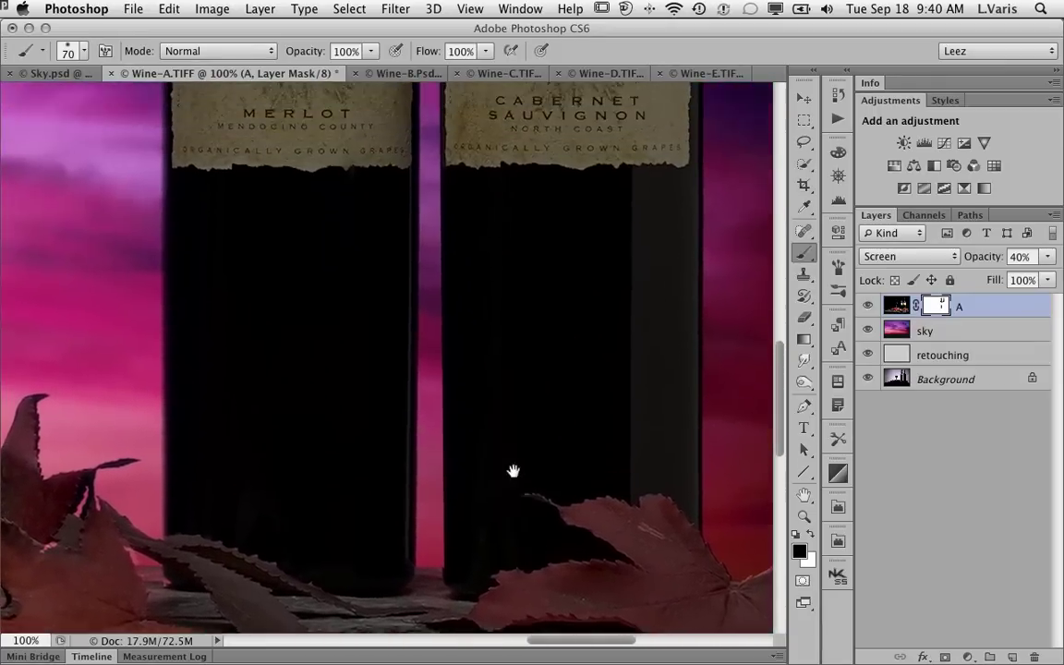
pyautogui.moveTo(378, 179); pyautogui.dragTo(378, 267)
# - Darken the left bottle's right edge with a smaller brush and toggle layer A to compare
pyautogui.press('[')
pyautogui.press('[')
pyautogui.press('[')
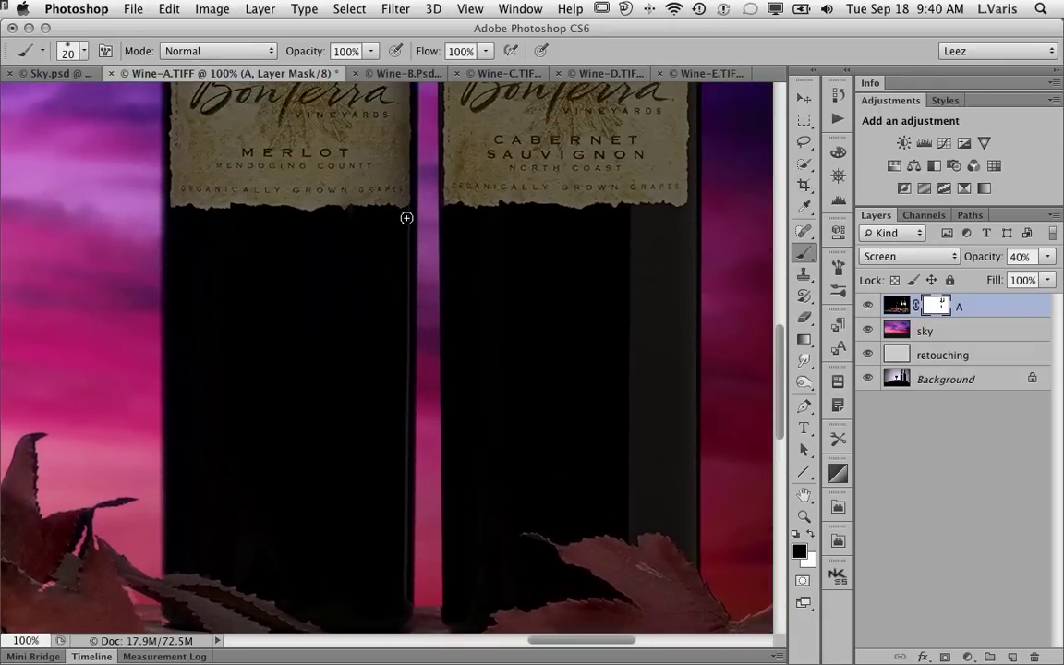
pyautogui.keyDown('shift'); pyautogui.click(403, 603); pyautogui.keyUp('shift')
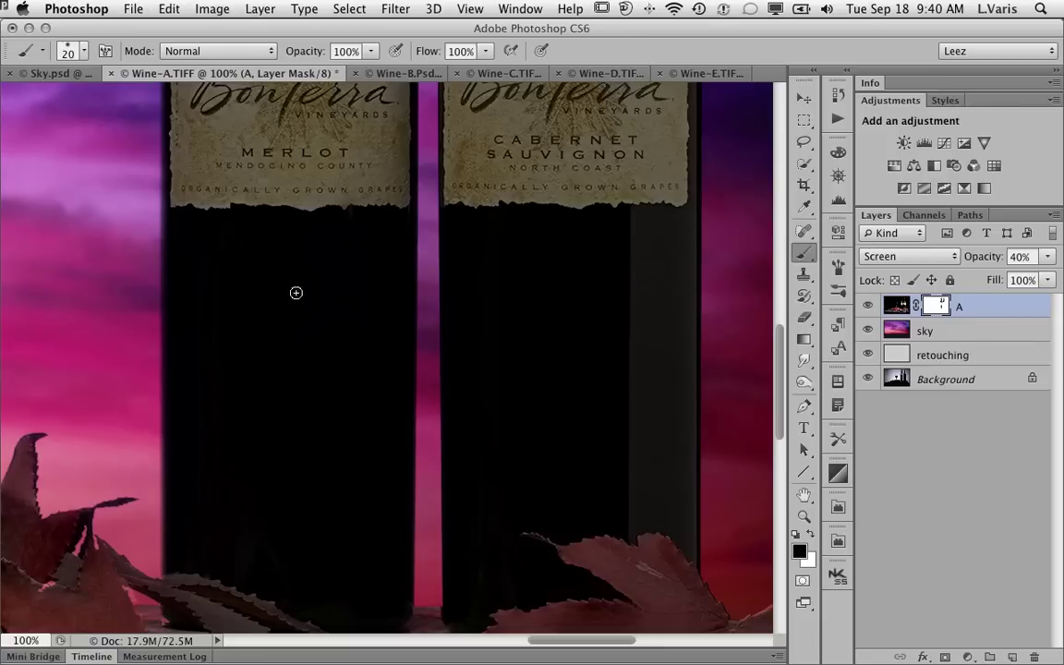
pyautogui.moveTo(591, 340); pyautogui.dragTo(478, 243)
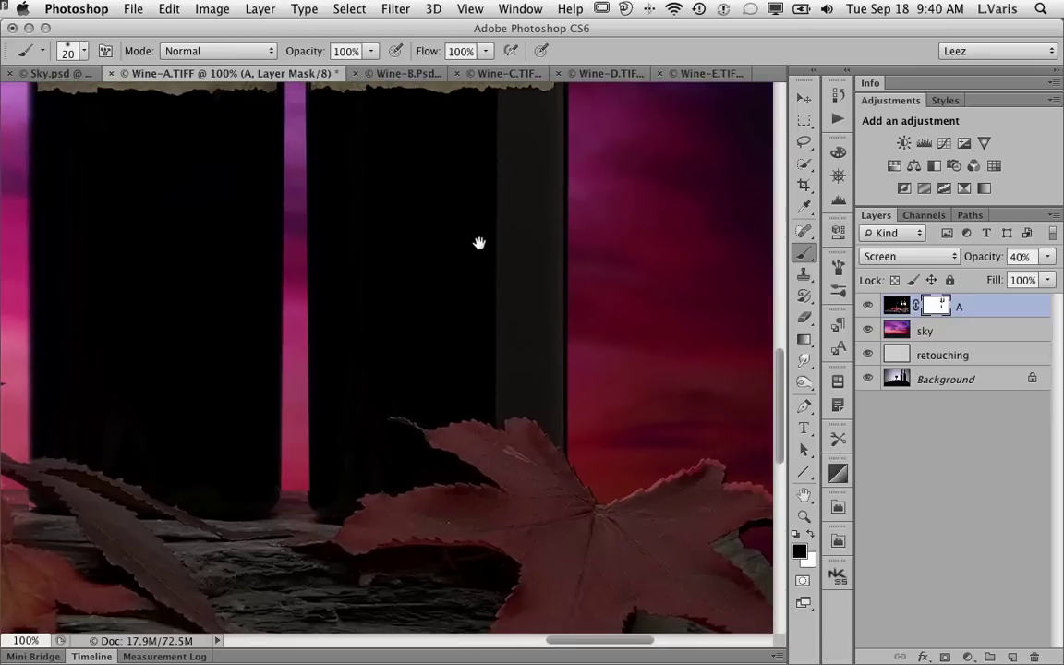
pyautogui.moveTo(744, 614); pyautogui.dragTo(541, 419)
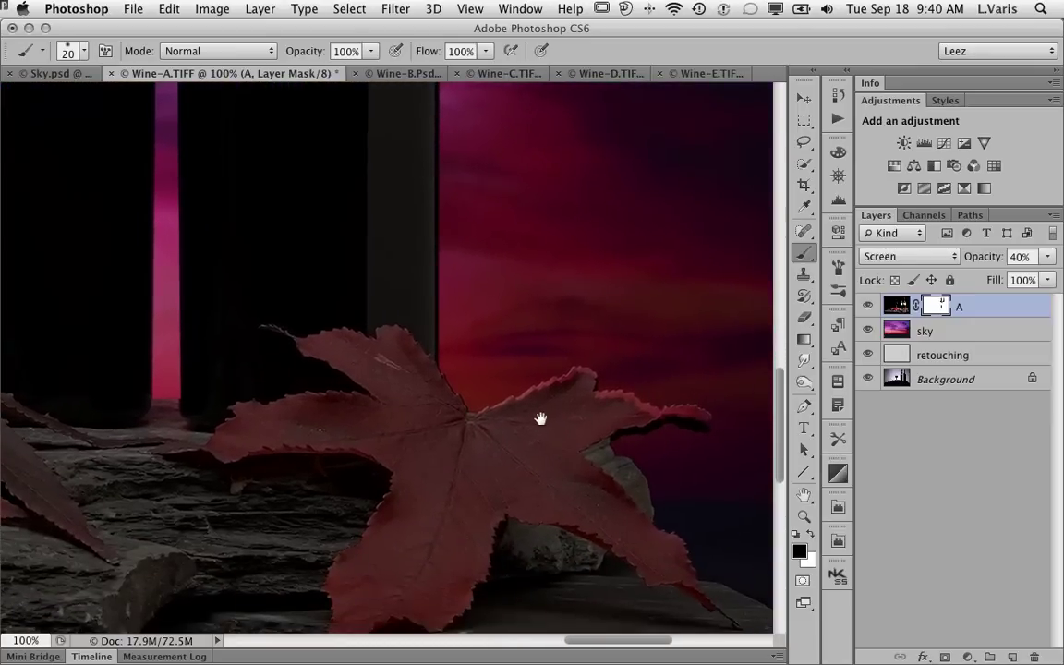
pyautogui.click(868, 307)
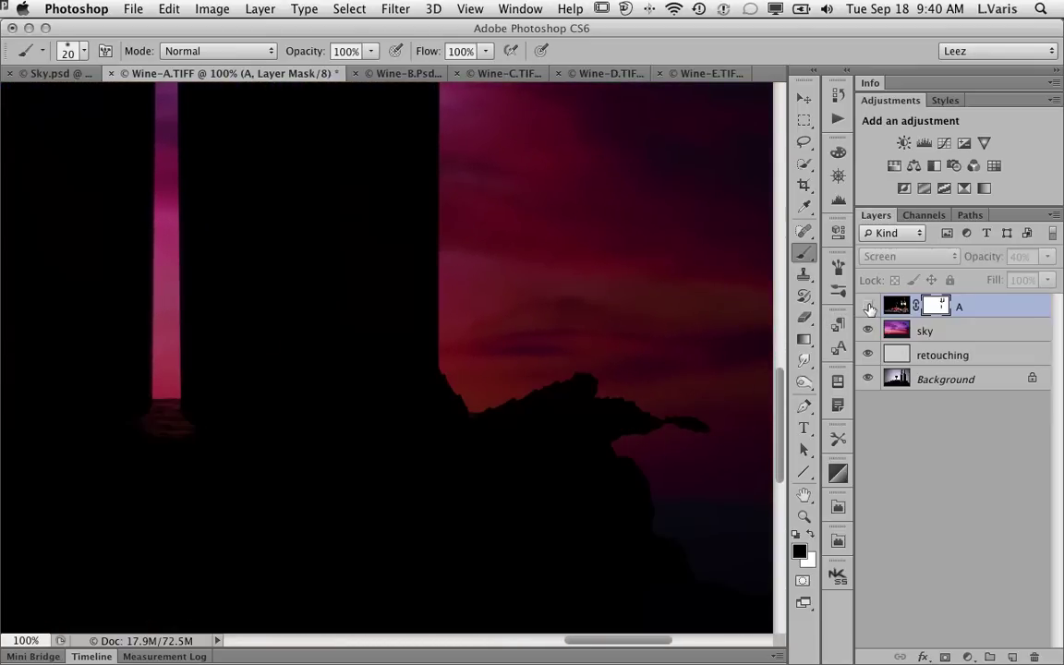
pyautogui.click(868, 308)
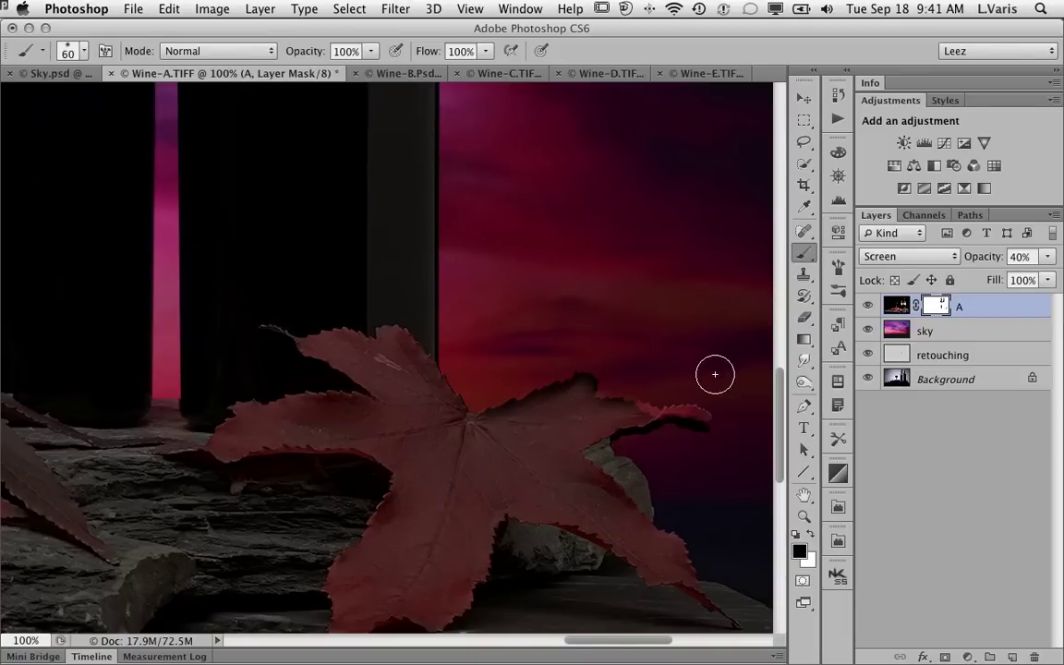
# - Mask the pink glow off the large leaf at 30% opacity, brush 125 then back to 70
pyautogui.moveTo(656, 383)
pyautogui.mouseDown()
pyautogui.moveTo(722, 400)
pyautogui.moveTo(665, 392)
pyautogui.mouseUp()
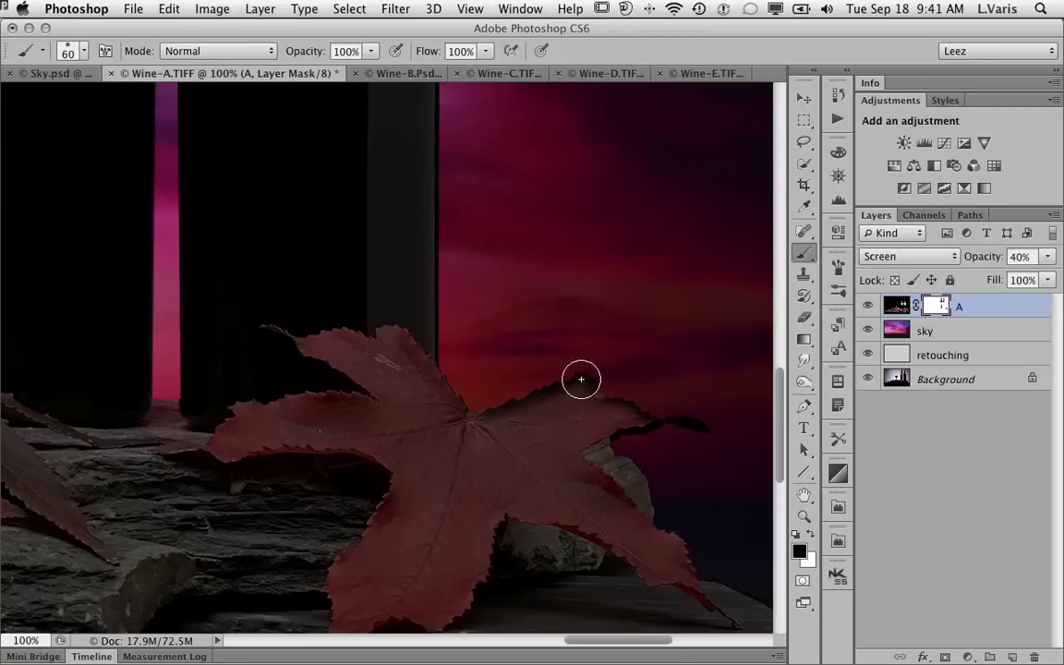
pyautogui.press('3')
pyautogui.moveTo(578, 385)
pyautogui.mouseDown()
pyautogui.moveTo(536, 396)
pyautogui.moveTo(693, 414)
pyautogui.moveTo(593, 395)
pyautogui.moveTo(501, 401)
pyautogui.moveTo(726, 424)
pyautogui.moveTo(511, 413)
pyautogui.moveTo(646, 437)
pyautogui.moveTo(604, 437)
pyautogui.moveTo(492, 420)
pyautogui.moveTo(674, 429)
pyautogui.moveTo(570, 418)
pyautogui.moveTo(548, 430)
pyautogui.moveTo(689, 548)
pyautogui.moveTo(518, 437)
pyautogui.moveTo(524, 455)
pyautogui.moveTo(685, 570)
pyautogui.moveTo(721, 568)
pyautogui.moveTo(616, 504)
pyautogui.moveTo(750, 593)
pyautogui.moveTo(611, 482)
pyautogui.moveTo(489, 416)
pyautogui.moveTo(664, 480)
pyautogui.moveTo(687, 475)
pyautogui.moveTo(469, 413)
pyautogui.moveTo(410, 370)
pyautogui.moveTo(342, 353)
pyautogui.mouseUp()
pyautogui.moveTo(381, 385)
pyautogui.mouseDown()
pyautogui.moveTo(480, 420)
pyautogui.moveTo(337, 345)
pyautogui.moveTo(280, 338)
pyautogui.moveTo(483, 411)
pyautogui.moveTo(470, 416)
pyautogui.moveTo(387, 373)
pyautogui.moveTo(230, 339)
pyautogui.moveTo(196, 311)
pyautogui.moveTo(331, 393)
pyautogui.moveTo(470, 423)
pyautogui.moveTo(256, 403)
pyautogui.moveTo(222, 418)
pyautogui.moveTo(437, 422)
pyautogui.moveTo(188, 432)
pyautogui.moveTo(157, 448)
pyautogui.mouseUp()
pyautogui.moveTo(426, 421)
pyautogui.mouseDown()
pyautogui.moveTo(130, 443)
pyautogui.moveTo(474, 435)
pyautogui.mouseUp()
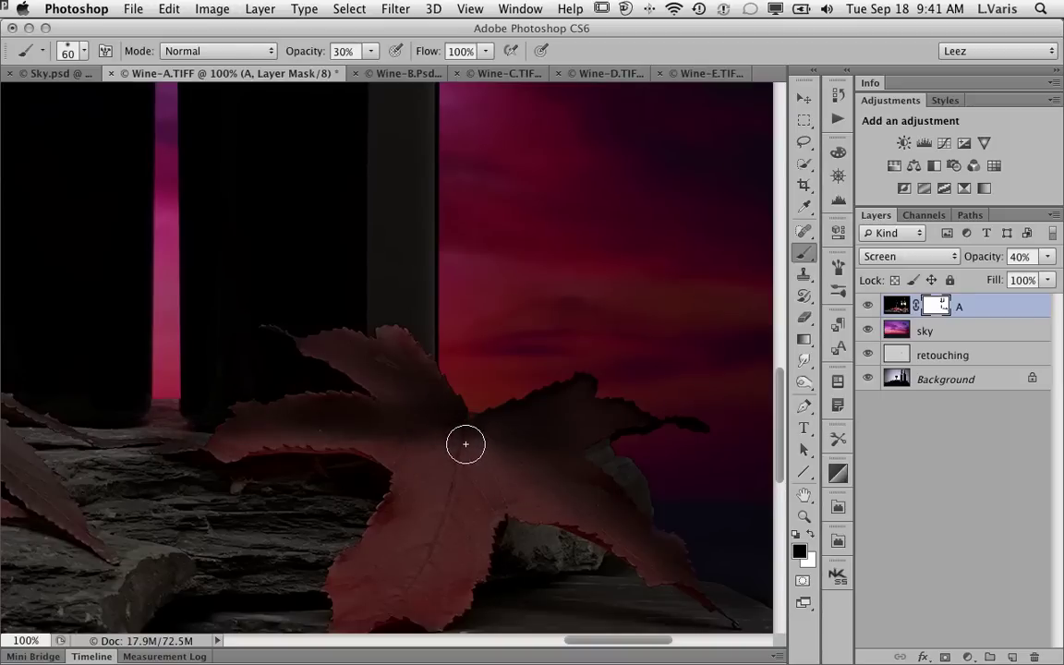
pyautogui.press(']')
pyautogui.press(']')
pyautogui.press(']')
pyautogui.press(']')
pyautogui.press(']')
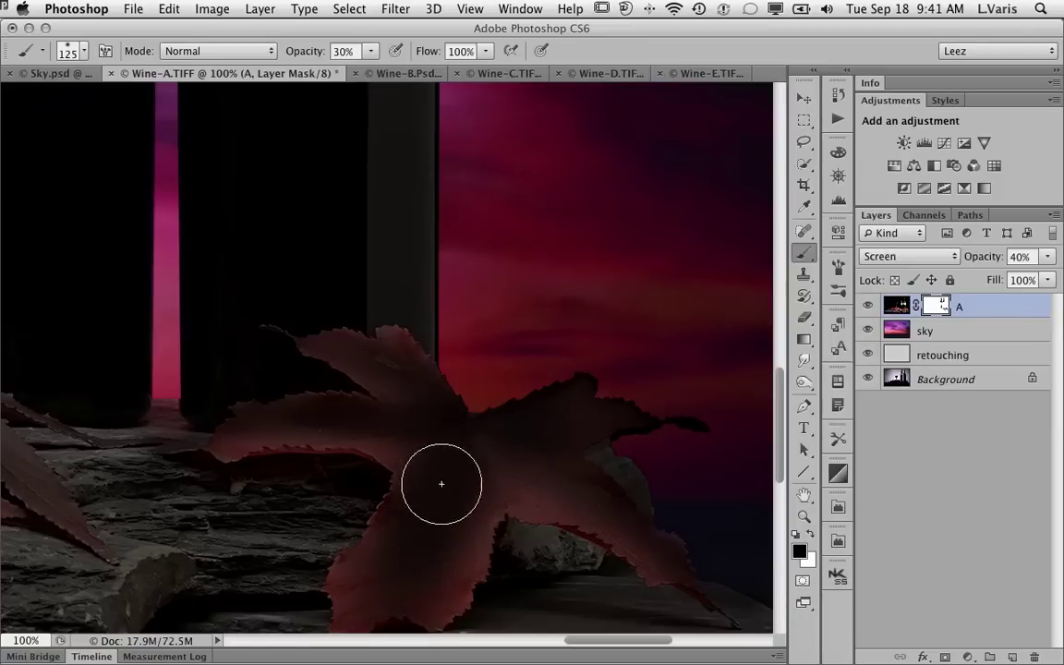
pyautogui.moveTo(552, 419); pyautogui.dragTo(511, 451)
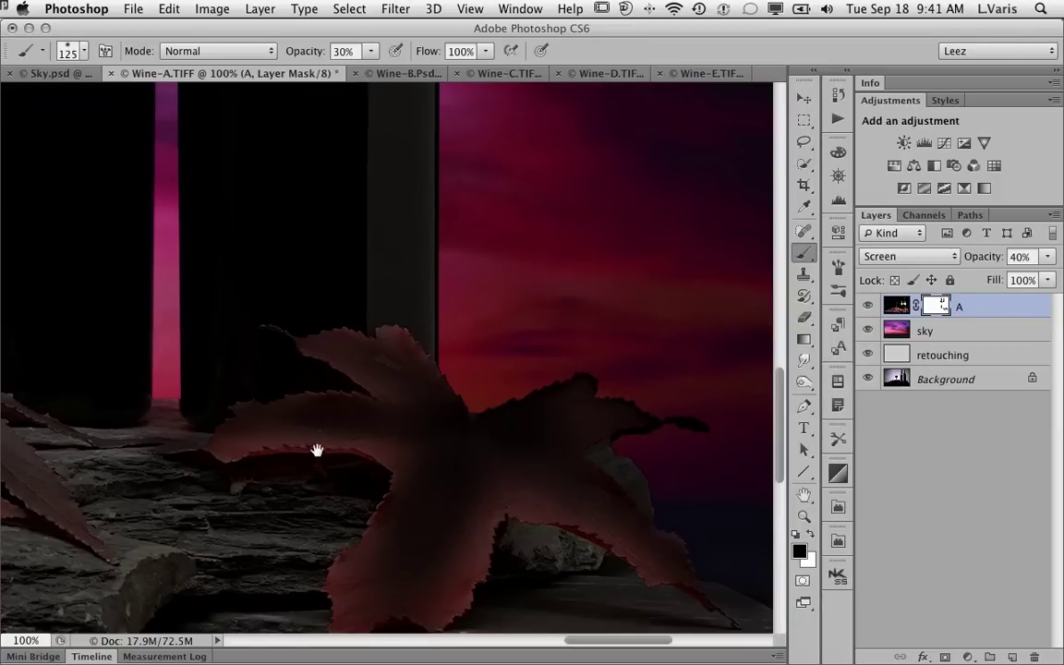
pyautogui.moveTo(321, 376)
pyautogui.mouseDown()
pyautogui.moveTo(340, 391)
pyautogui.moveTo(368, 508)
pyautogui.mouseUp()
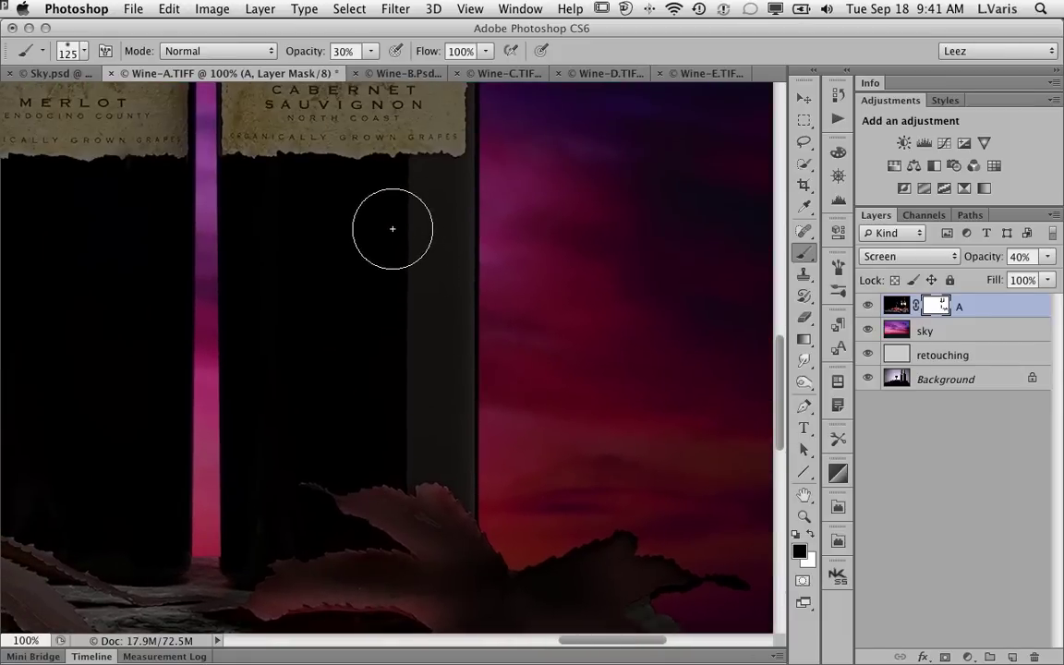
pyautogui.press('[')
pyautogui.press('[')
pyautogui.press('[')
pyautogui.press('[')
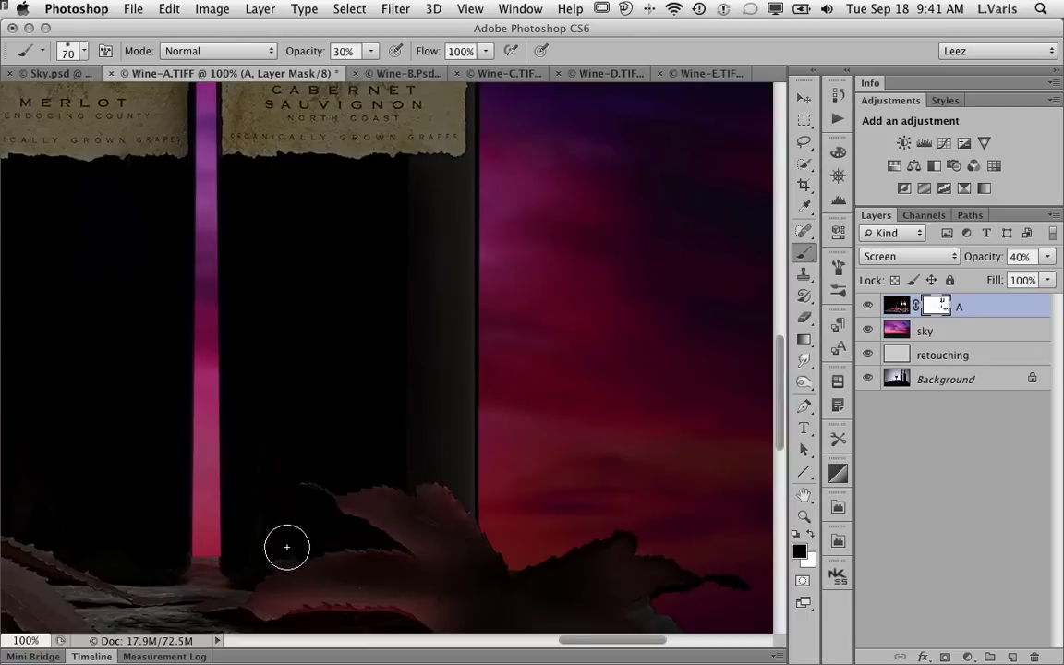
pyautogui.press('super+minus')
pyautogui.press('super+minus')
pyautogui.press('super+minus')
pyautogui.press('super+minus')
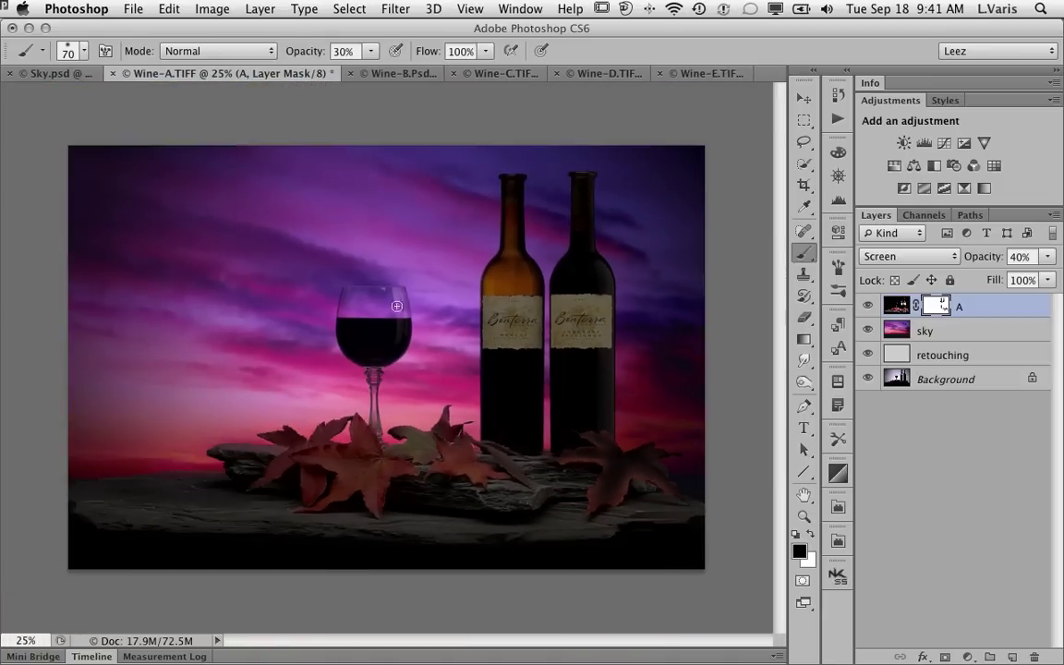
# - Zoom to 100% on the wine glass and mask out the glow along its right and lower edge
pyautogui.click(377, 307)
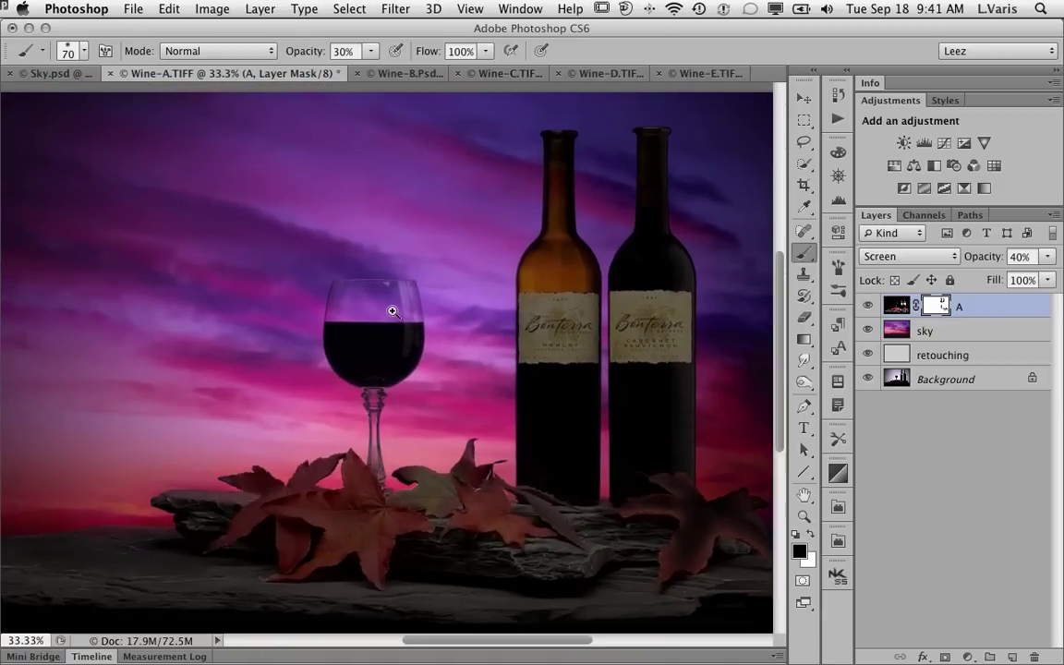
pyautogui.click(393, 310)
pyautogui.click(389, 314)
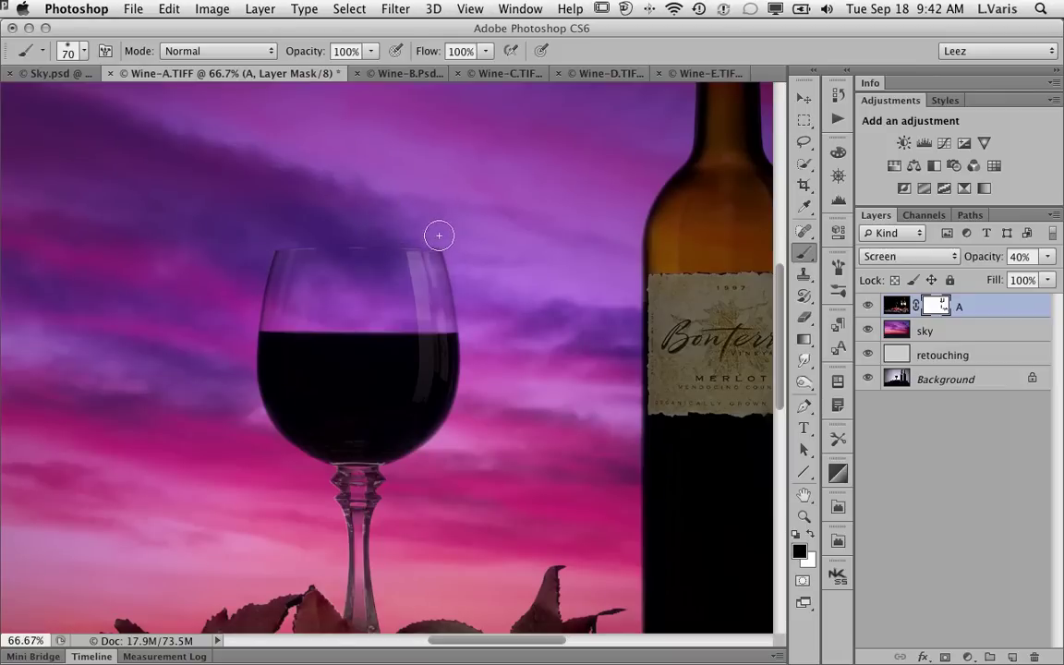
pyautogui.keyDown('ctrl'); pyautogui.click(429, 326); pyautogui.keyUp('ctrl')
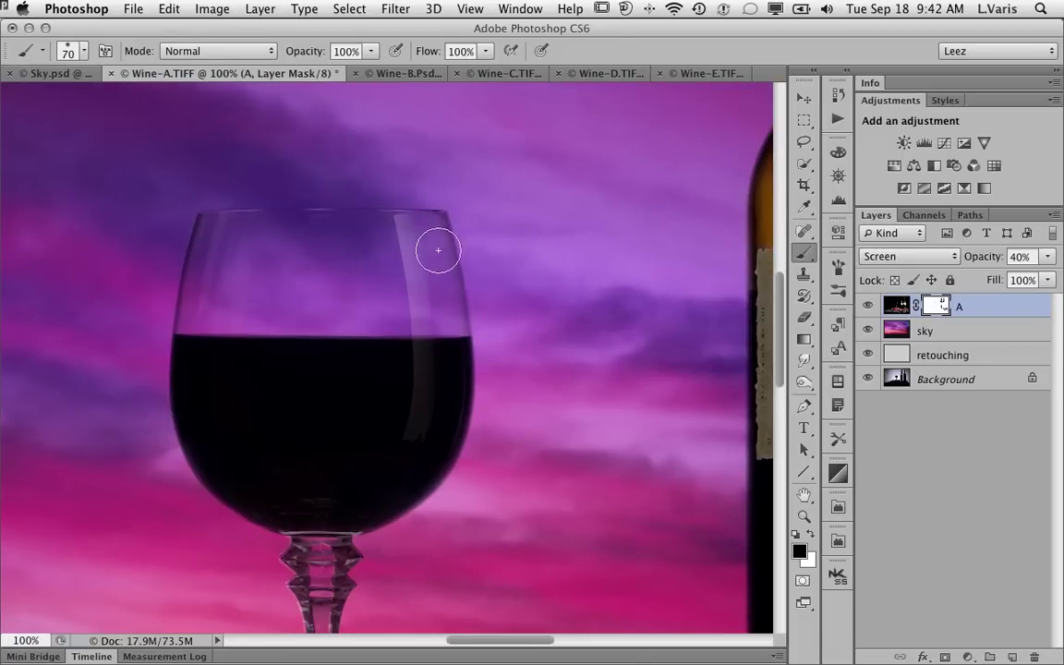
pyautogui.moveTo(445, 314)
pyautogui.mouseDown()
pyautogui.moveTo(446, 451)
pyautogui.moveTo(411, 486)
pyautogui.moveTo(345, 515)
pyautogui.moveTo(275, 506)
pyautogui.moveTo(369, 516)
pyautogui.mouseUp()
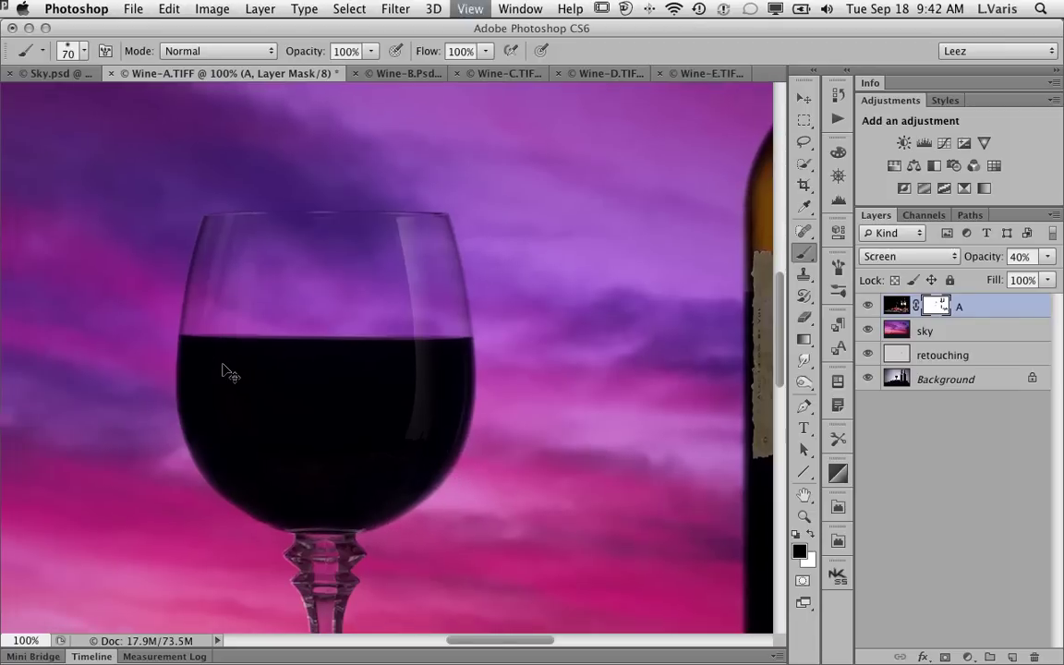
pyautogui.press('super+minus')
pyautogui.press('super+minus')
pyautogui.press('super+minus')
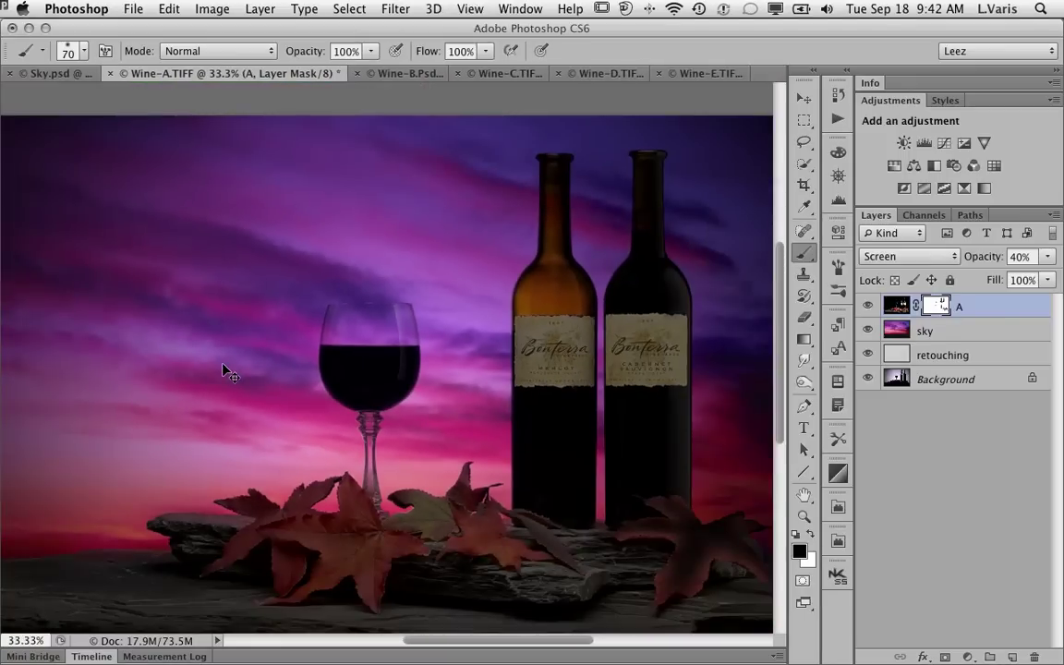
pyautogui.press('super+minus')
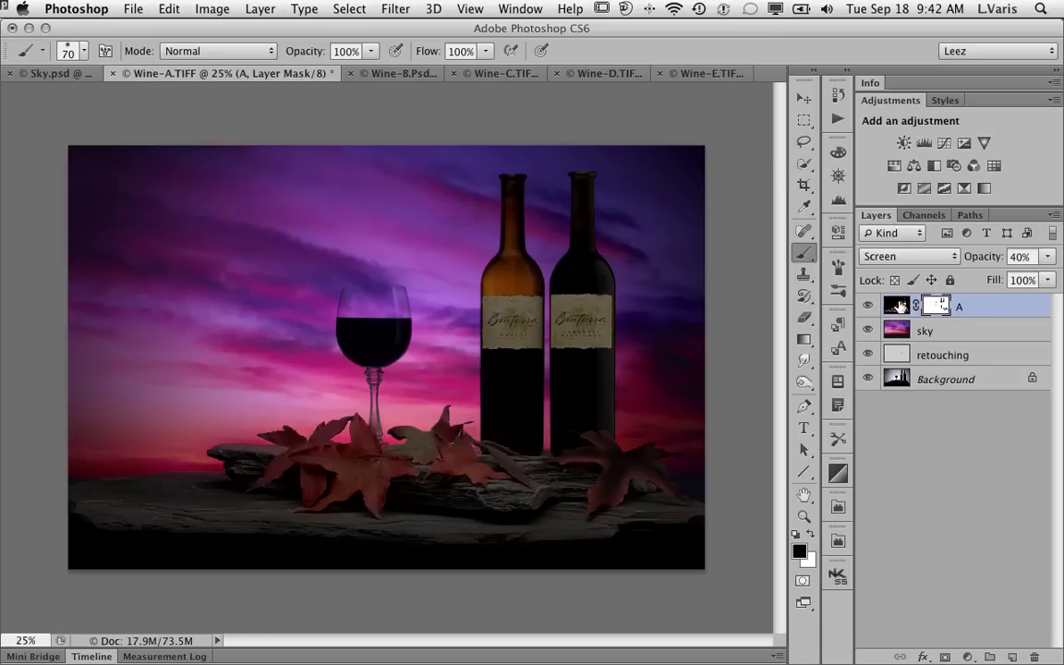
# - Create A copy from layer A and delete its mask without applying it
pyautogui.moveTo(958, 308); pyautogui.dragTo(1013, 657)
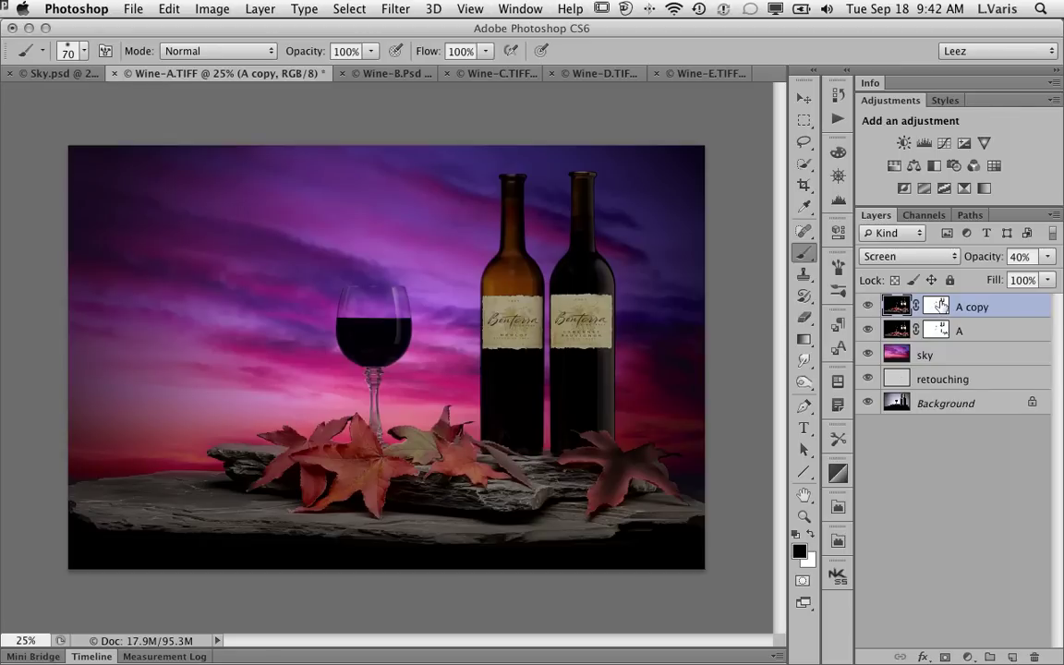
pyautogui.moveTo(940, 306); pyautogui.dragTo(1033, 656)
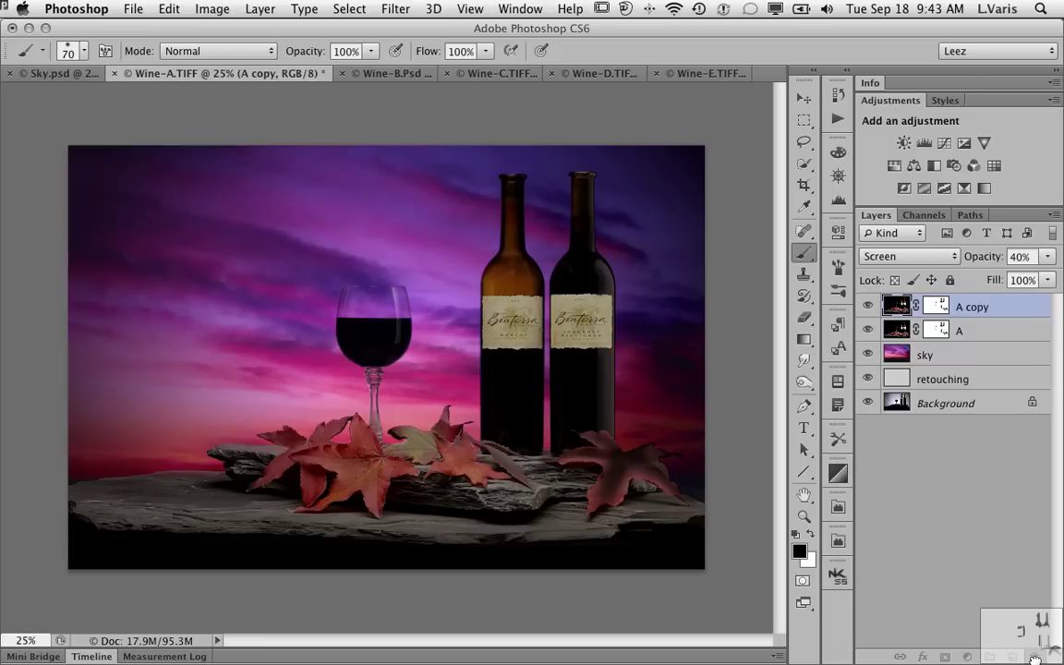
pyautogui.moveTo(1033, 656); pyautogui.dragTo(1036, 657)
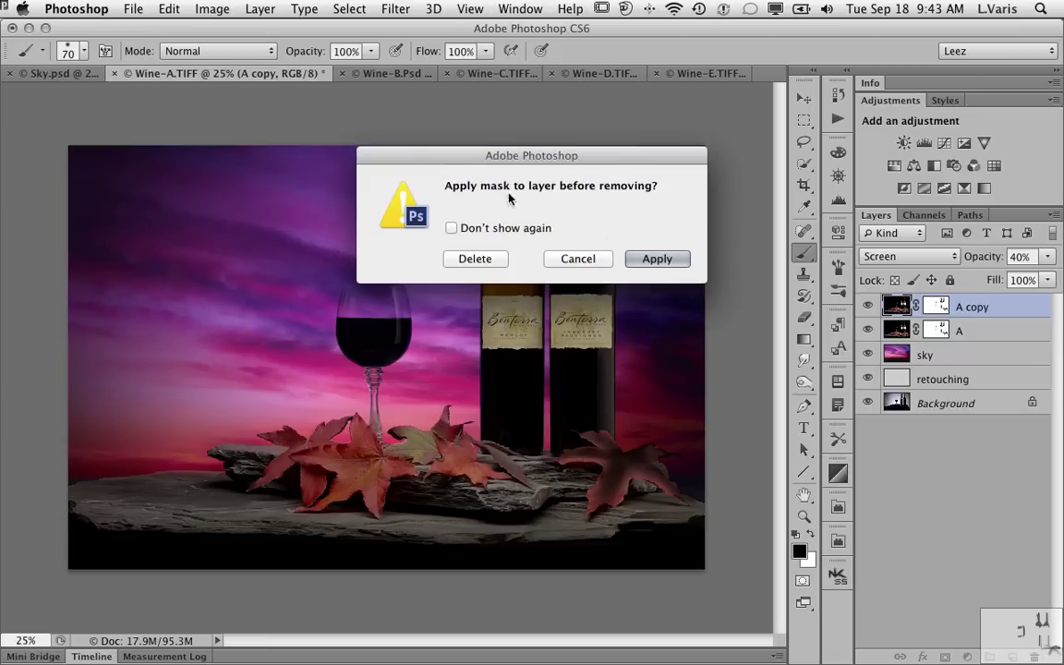
pyautogui.click(473, 258)
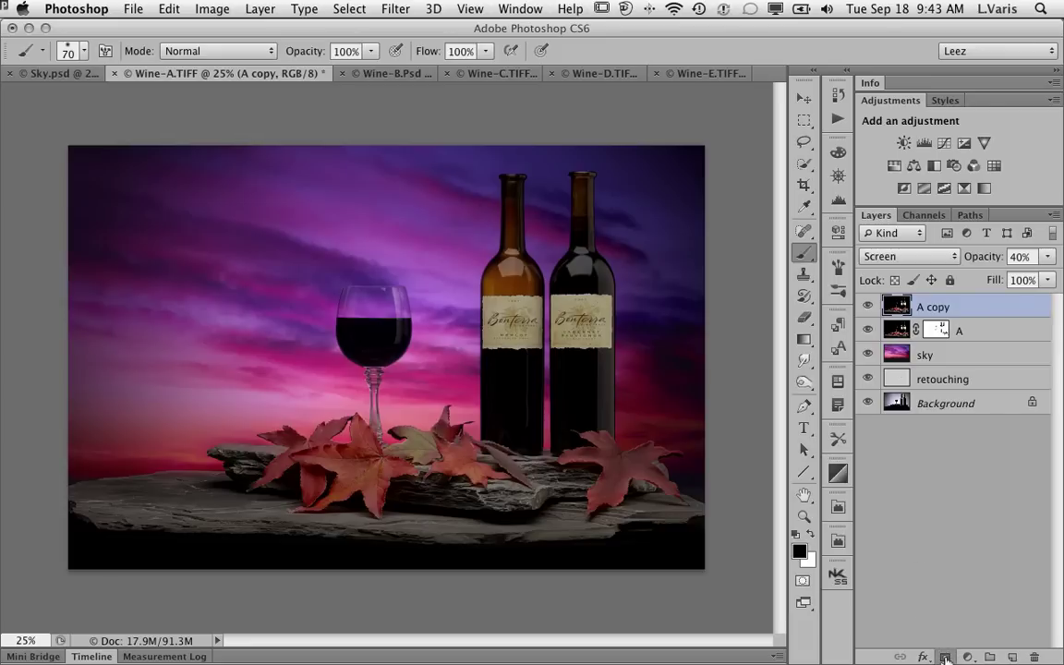
# - Give A copy a black hide-all mask and raise its opacity to 100%
pyautogui.keyDown('alt'); pyautogui.click(946, 657); pyautogui.keyUp('alt')
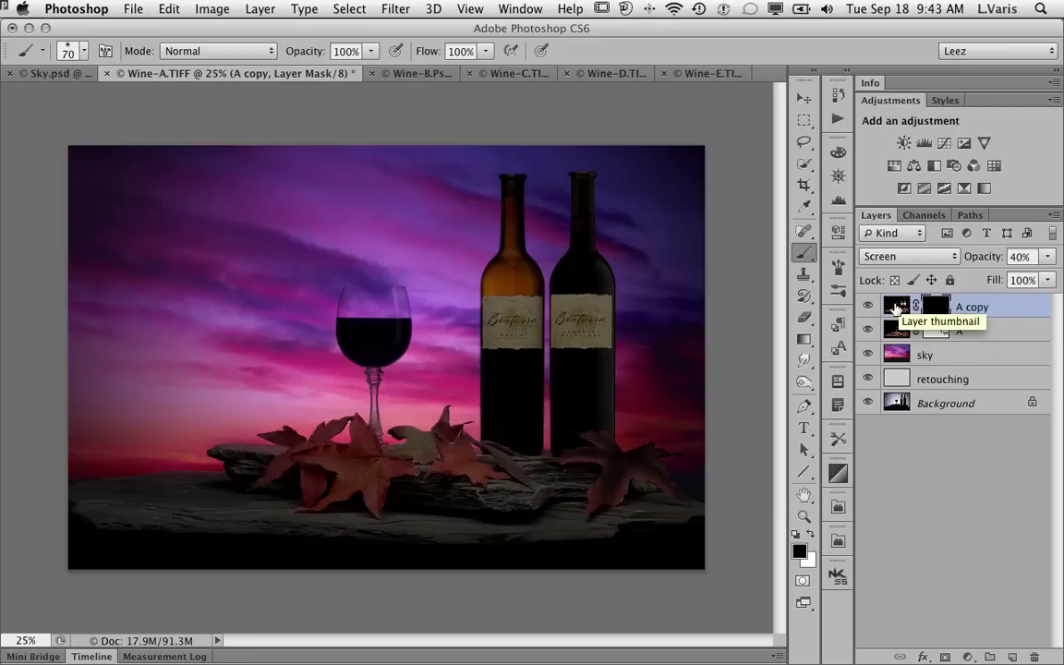
pyautogui.click(1050, 257)
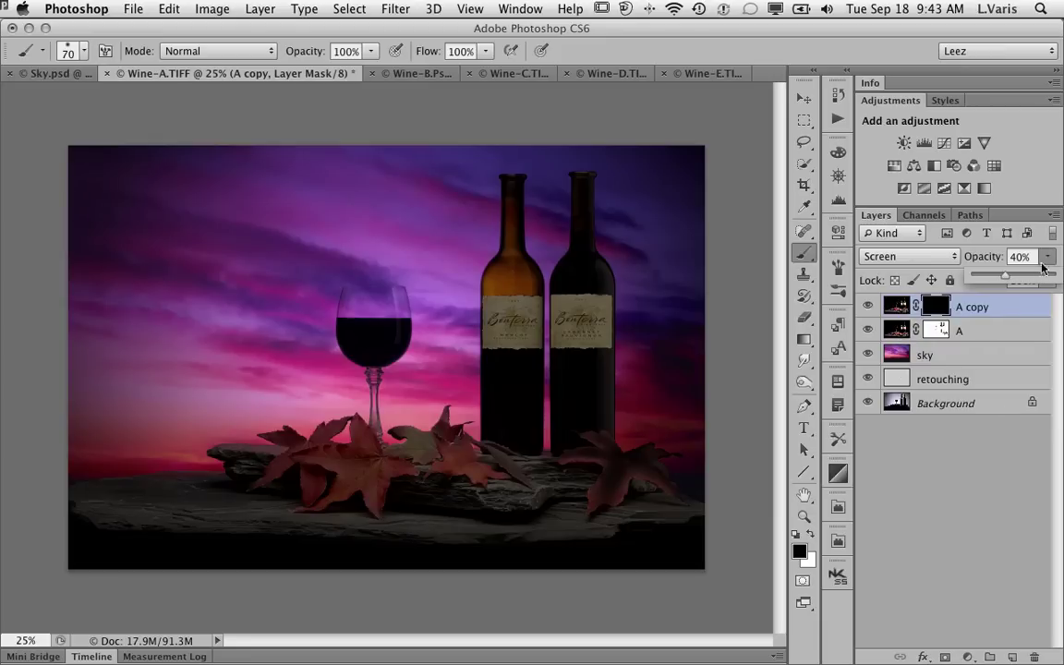
pyautogui.moveTo(1006, 280); pyautogui.dragTo(1054, 277)
# - With white and a 300 px brush, reveal A copy's glow on both bottle labels
pyautogui.click(811, 535)
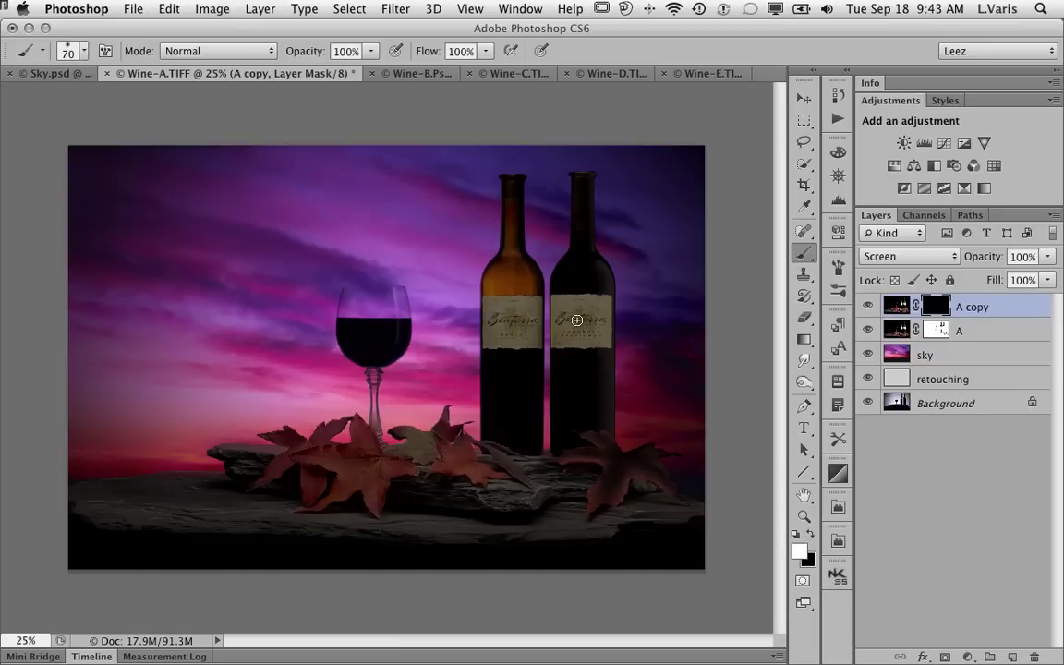
pyautogui.press(']')
pyautogui.press(']')
pyautogui.press(']')
pyautogui.press(']')
pyautogui.press(']')
pyautogui.press(']')
pyautogui.press(']')
pyautogui.press(']')
pyautogui.press(']')
pyautogui.click(580, 319)
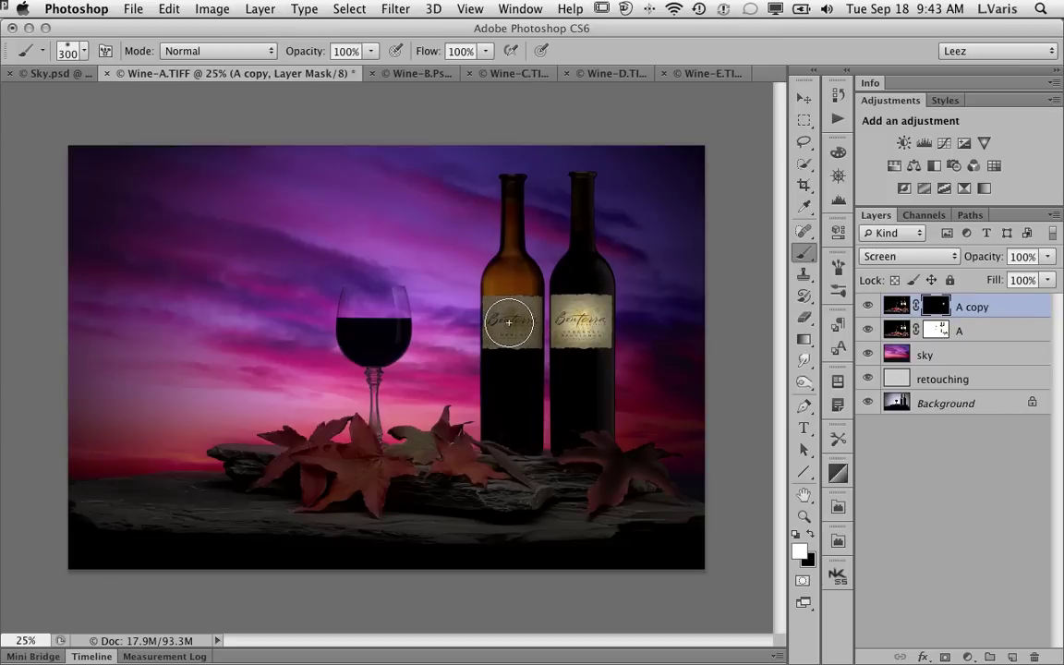
pyautogui.click(509, 321)
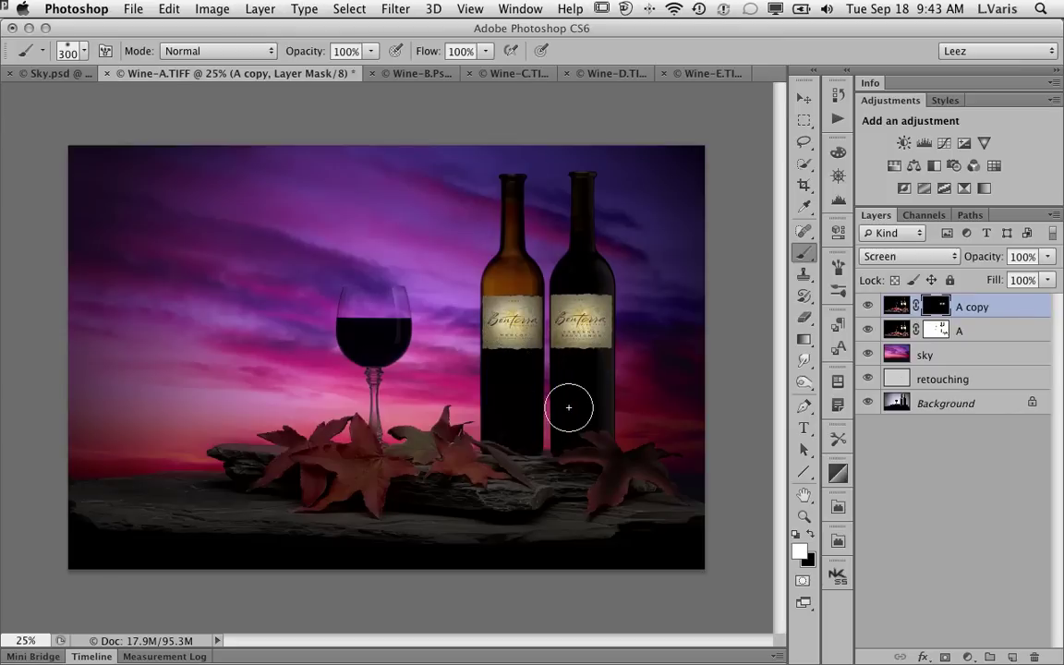
pyautogui.press('[')
pyautogui.press('[')
pyautogui.press('[')
pyautogui.press('[')
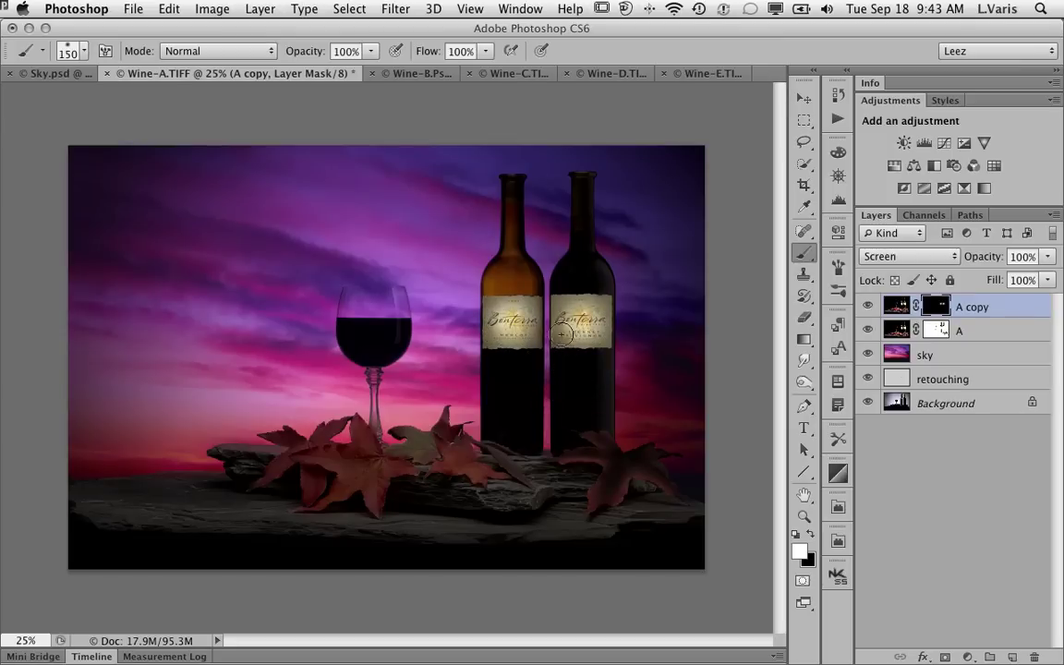
pyautogui.keyDown('super'); pyautogui.click(554, 330); pyautogui.keyUp('super')
# - At 66.7% zoom with a 125 px brush, brighten the Cabernet Sauvignon and Merlot label centres
pyautogui.keyDown('super'); pyautogui.click(556, 336); pyautogui.keyUp('super')
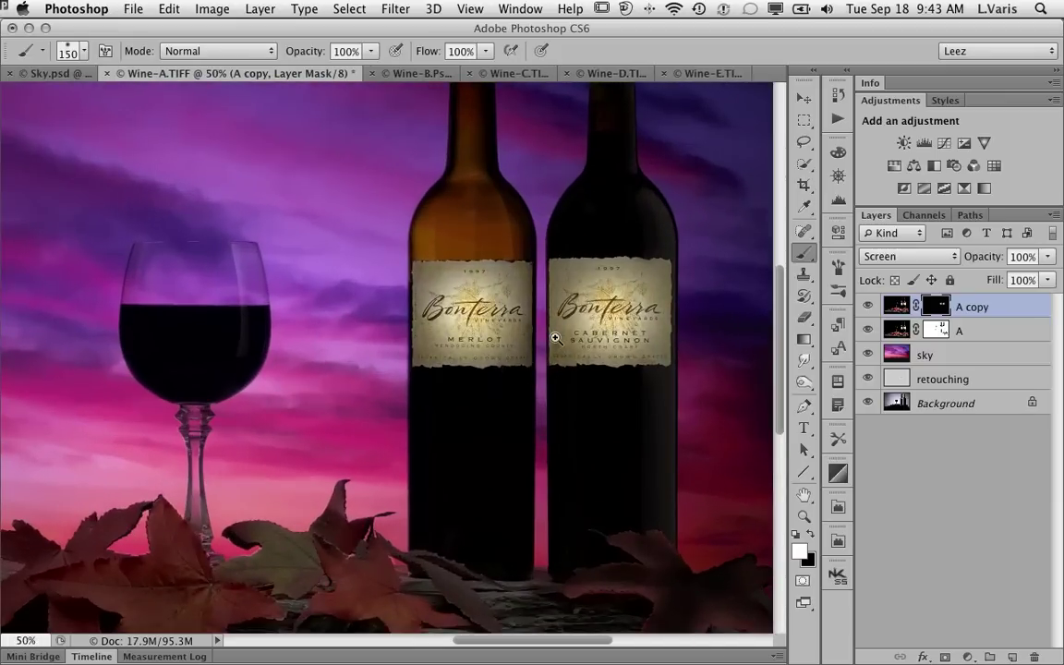
pyautogui.keyDown('super'); pyautogui.click(561, 338); pyautogui.keyUp('super')
pyautogui.press('[')
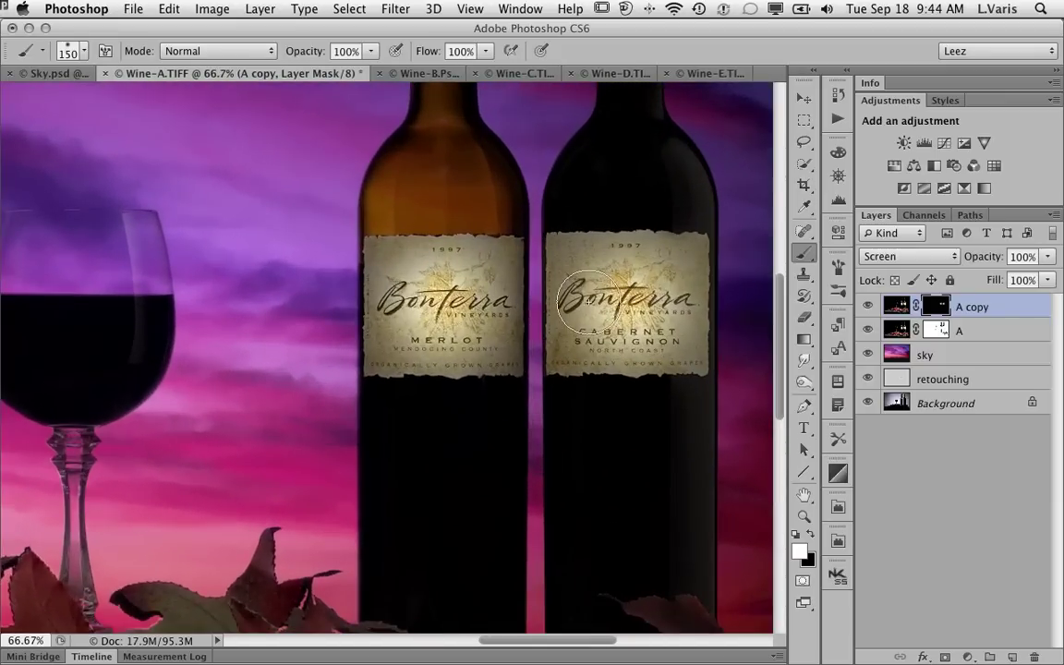
pyautogui.moveTo(517, 270)
pyautogui.mouseDown()
pyautogui.moveTo(577, 268)
pyautogui.moveTo(673, 307)
pyautogui.moveTo(600, 281)
pyautogui.moveTo(541, 289)
pyautogui.moveTo(579, 311)
pyautogui.moveTo(554, 275)
pyautogui.moveTo(588, 282)
pyautogui.mouseUp()
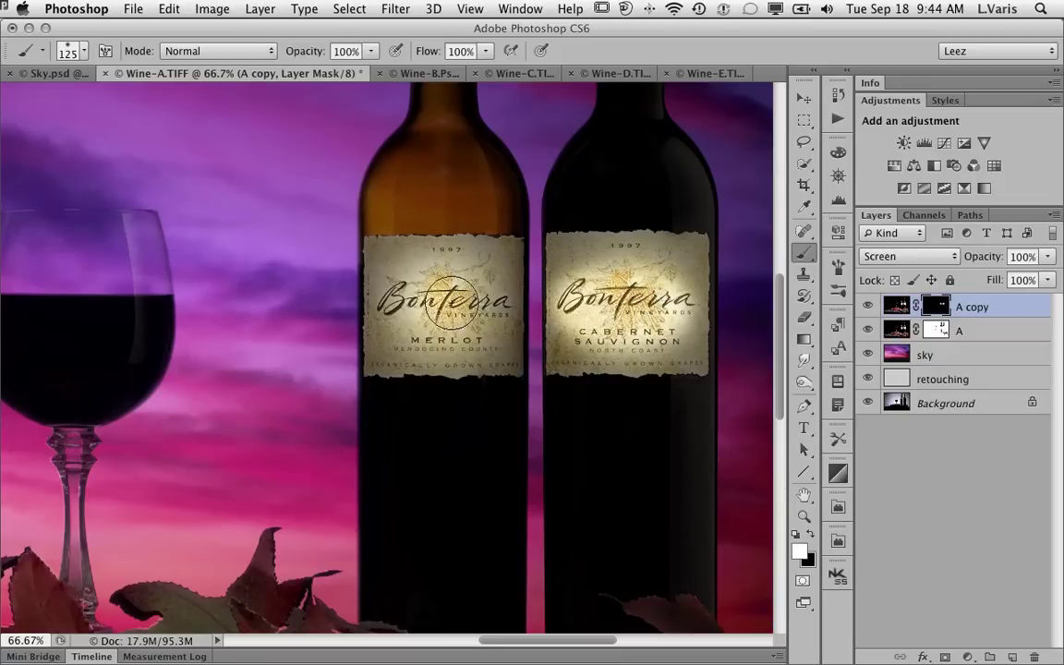
pyautogui.moveTo(482, 304)
pyautogui.mouseDown()
pyautogui.moveTo(434, 283)
pyautogui.moveTo(405, 306)
pyautogui.moveTo(408, 328)
pyautogui.moveTo(436, 345)
pyautogui.moveTo(480, 337)
pyautogui.moveTo(490, 309)
pyautogui.moveTo(468, 344)
pyautogui.mouseUp()
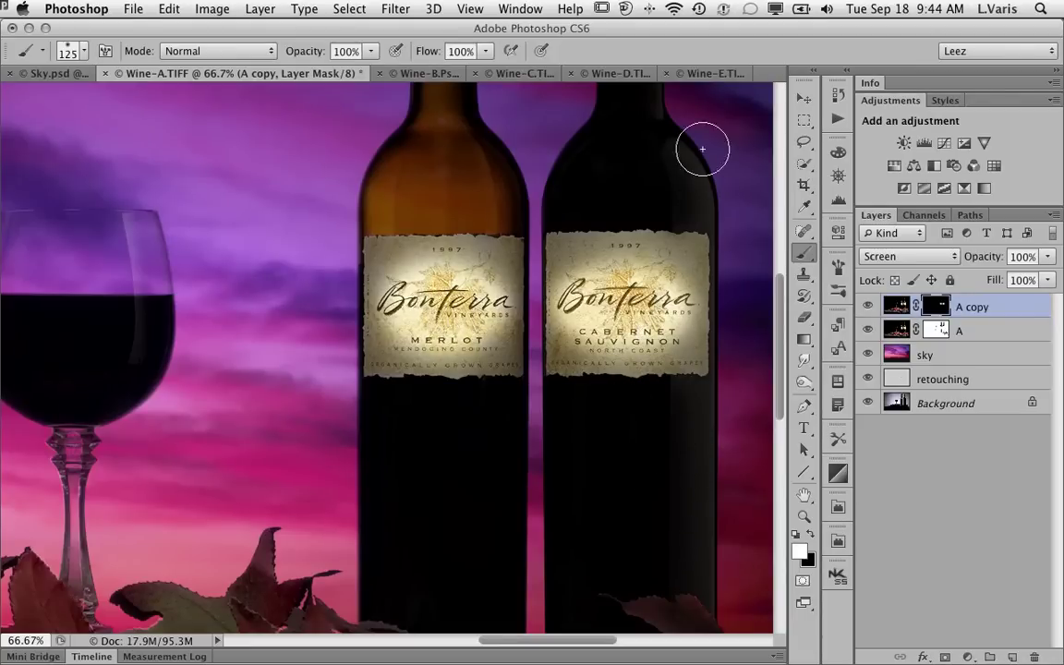
# - Add a faint light rim down the right bottle's shoulder, then zoom out to the whole image
pyautogui.moveTo(685, 298)
pyautogui.mouseDown()
pyautogui.moveTo(573, 242)
pyautogui.moveTo(573, 275)
pyautogui.mouseUp()
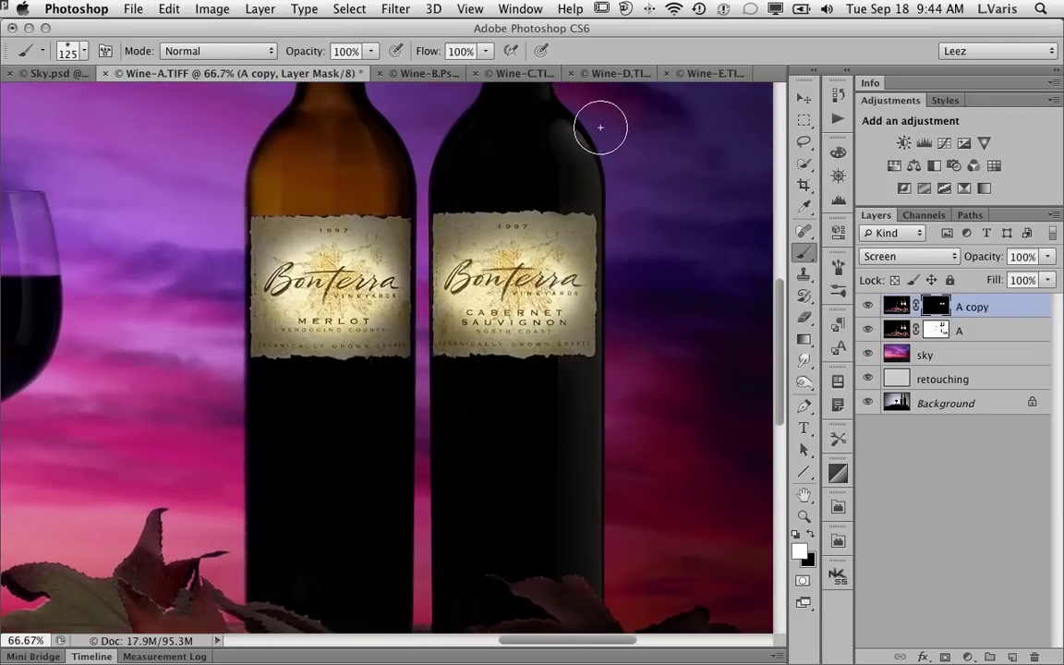
pyautogui.moveTo(602, 124)
pyautogui.mouseDown()
pyautogui.moveTo(620, 166)
pyautogui.moveTo(623, 225)
pyautogui.moveTo(620, 524)
pyautogui.mouseUp()
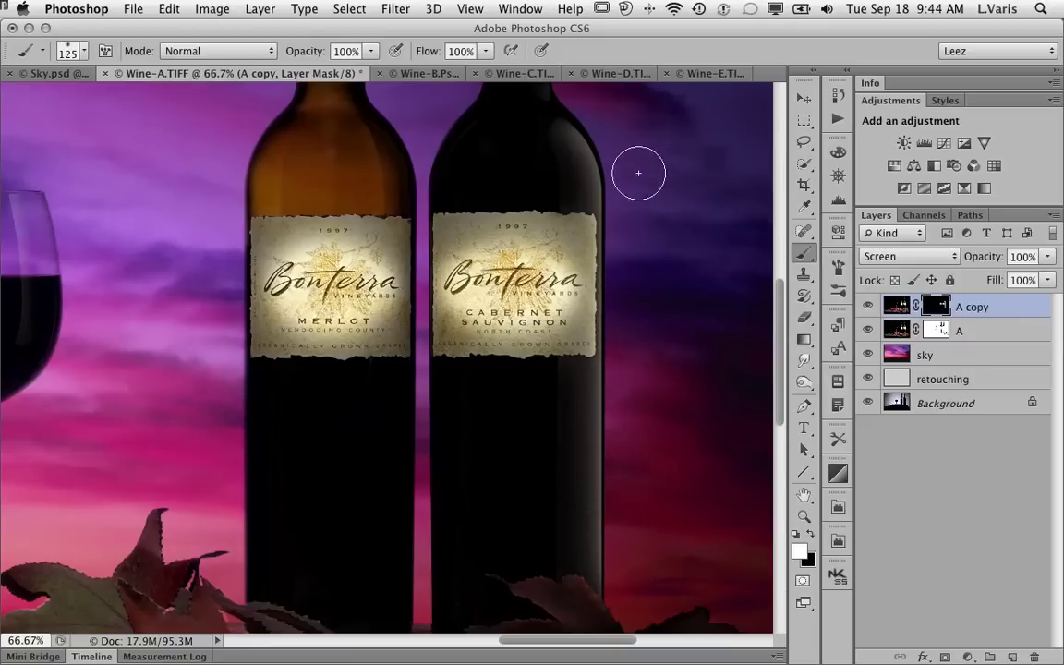
pyautogui.moveTo(551, 155); pyautogui.dragTo(539, 189)
pyautogui.scroll(-5, 539, 189)
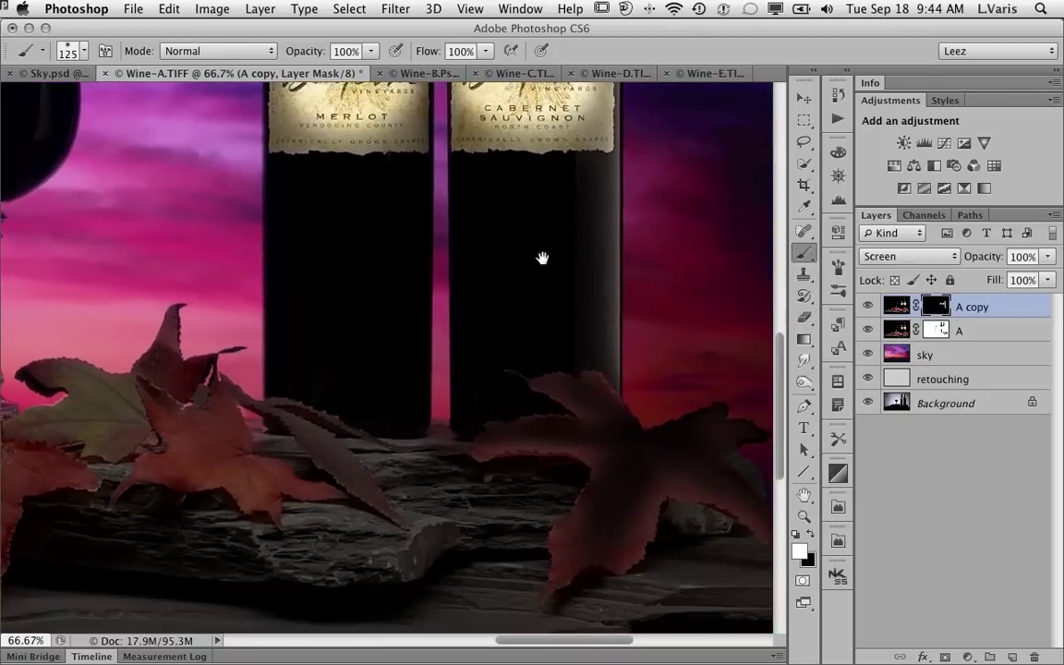
pyautogui.press('super+minus')
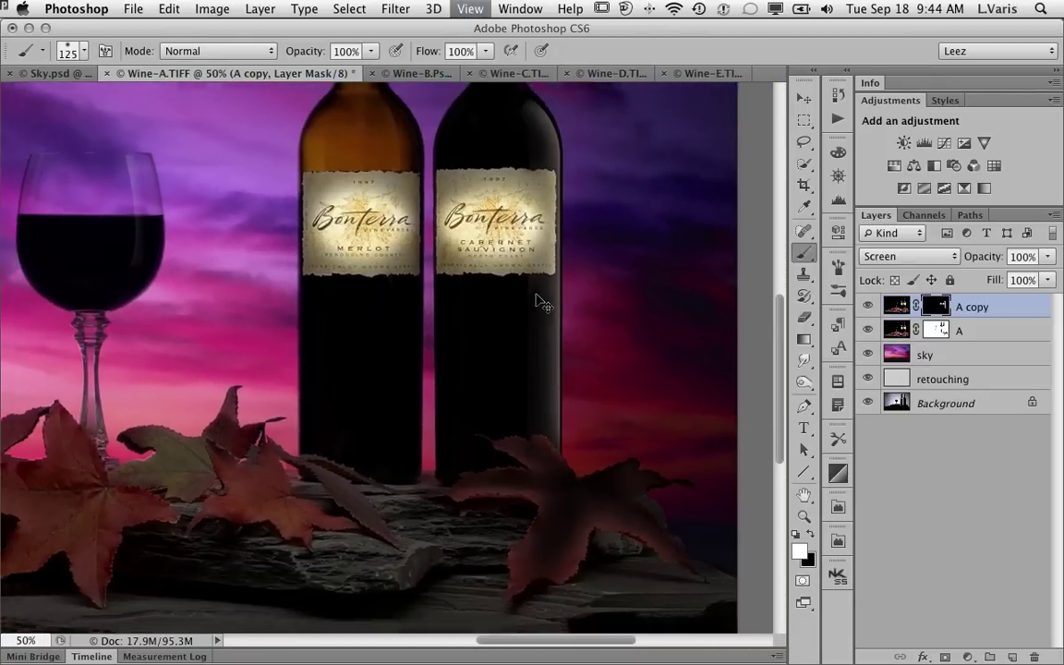
pyautogui.press('super+minus')
pyautogui.press('super+minus')
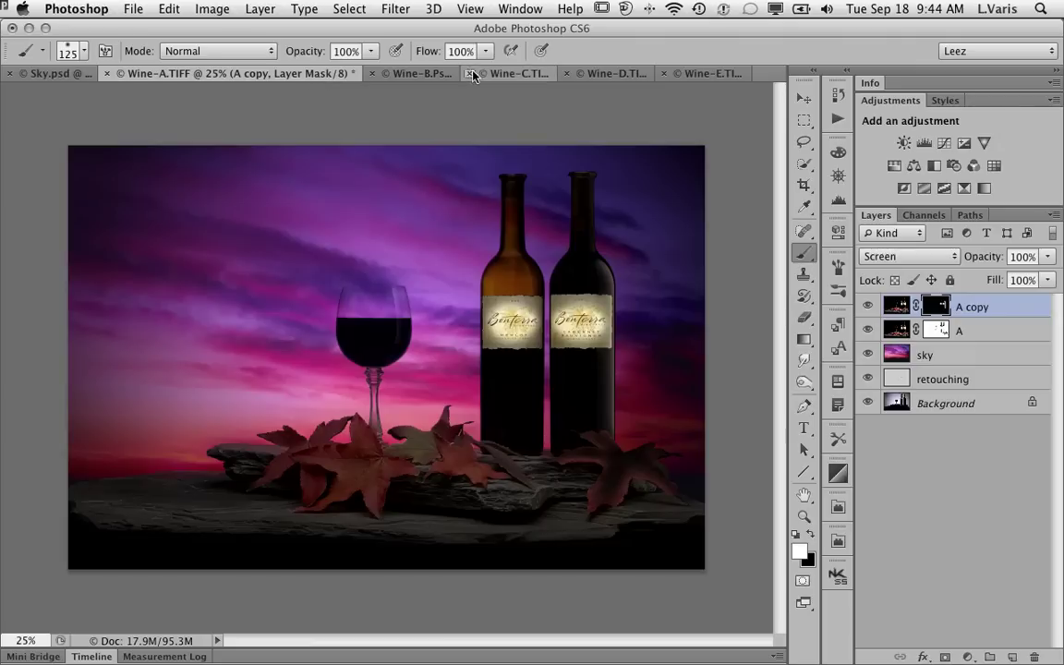
# - Back in Wine-A.TIFF, target A copy's pixels and rename it B copy
pyautogui.click(422, 78)
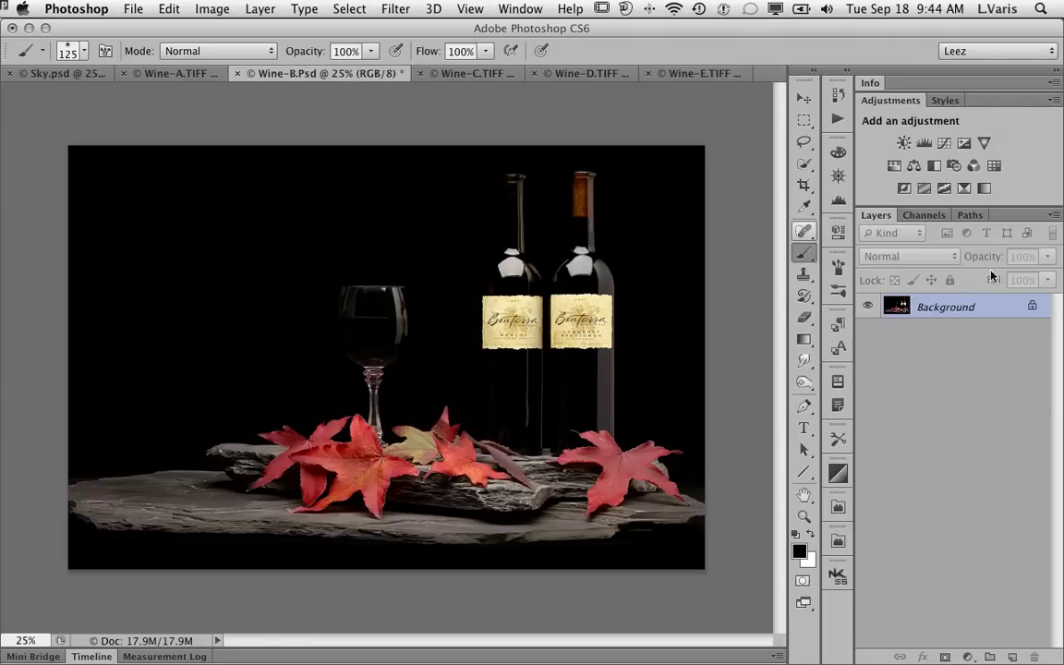
pyautogui.click(174, 79)
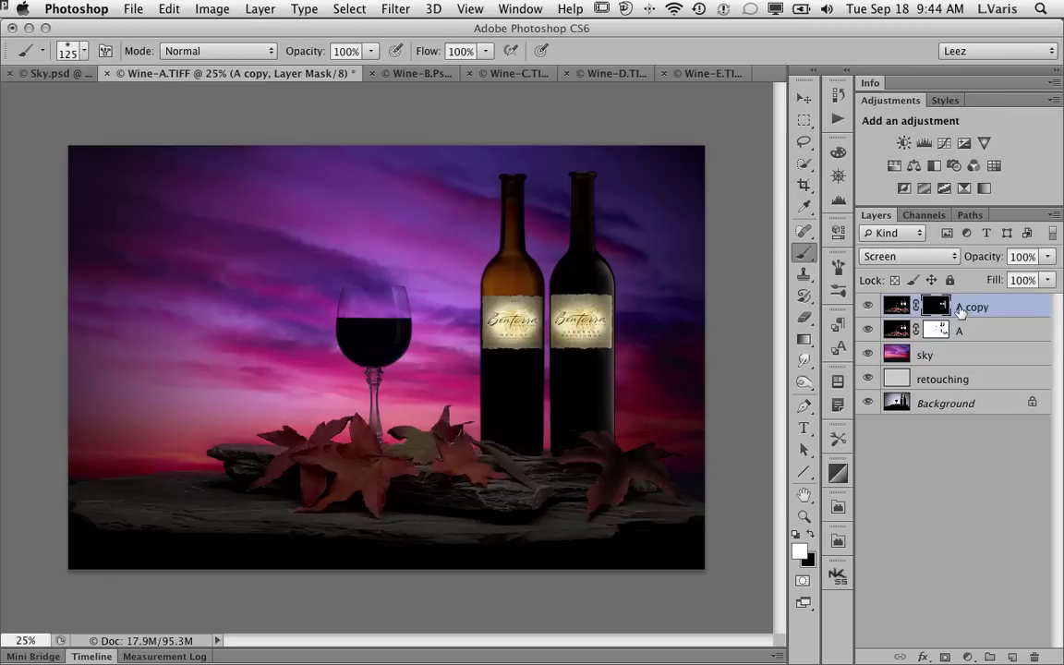
pyautogui.press('super+2')
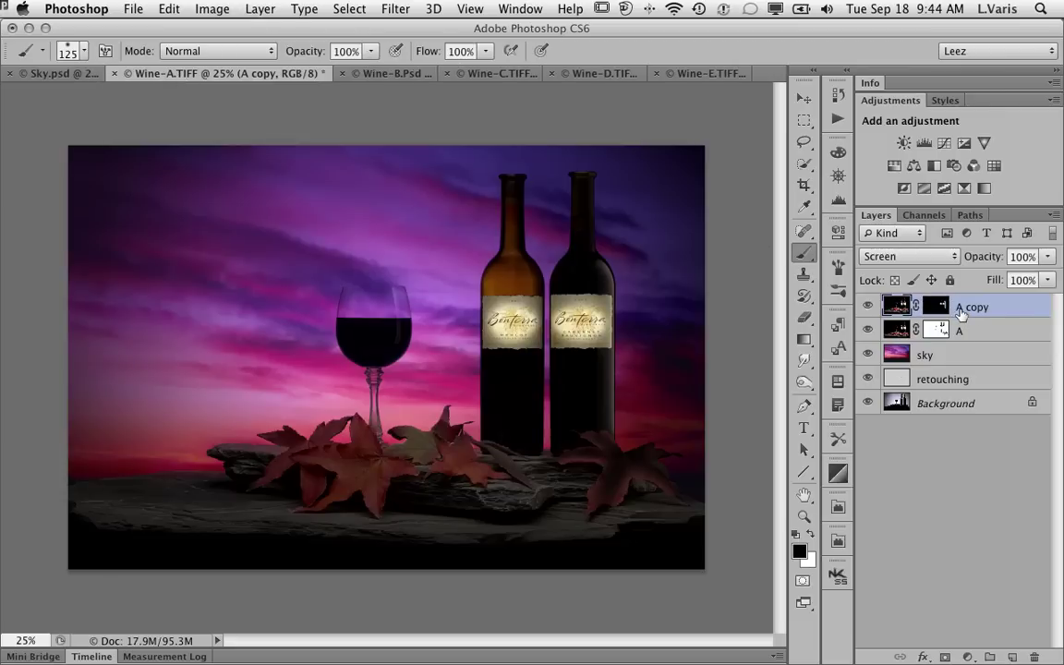
pyautogui.doubleClick(962, 309)
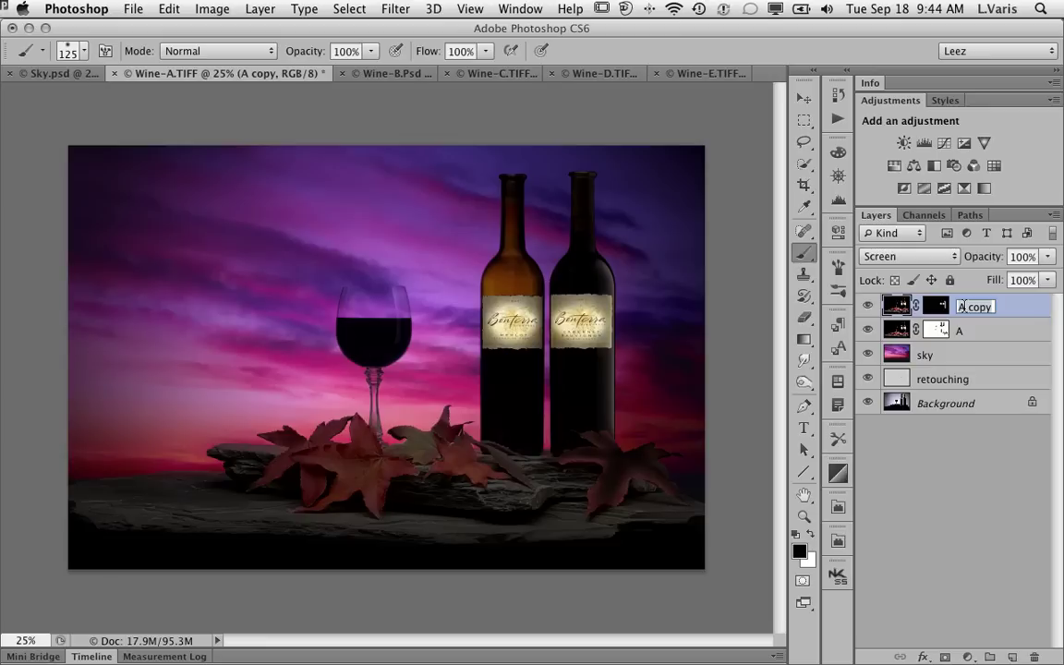
pyautogui.write('B')
pyautogui.press('Return')
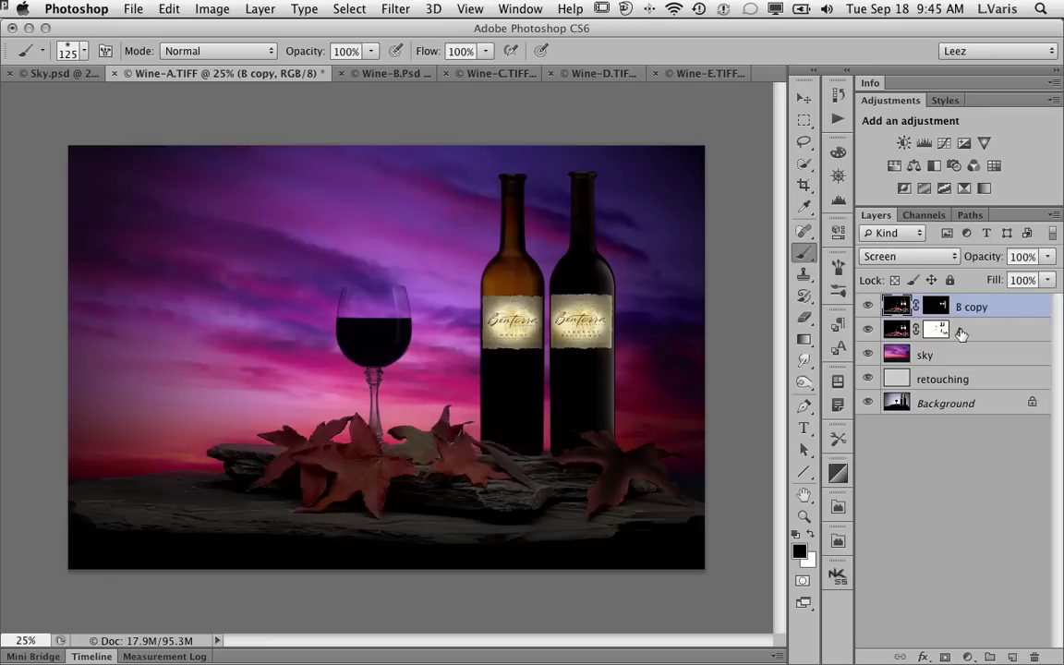
# - Rename layer A to B and bring up the Wine-C image
pyautogui.doubleClick(965, 331)
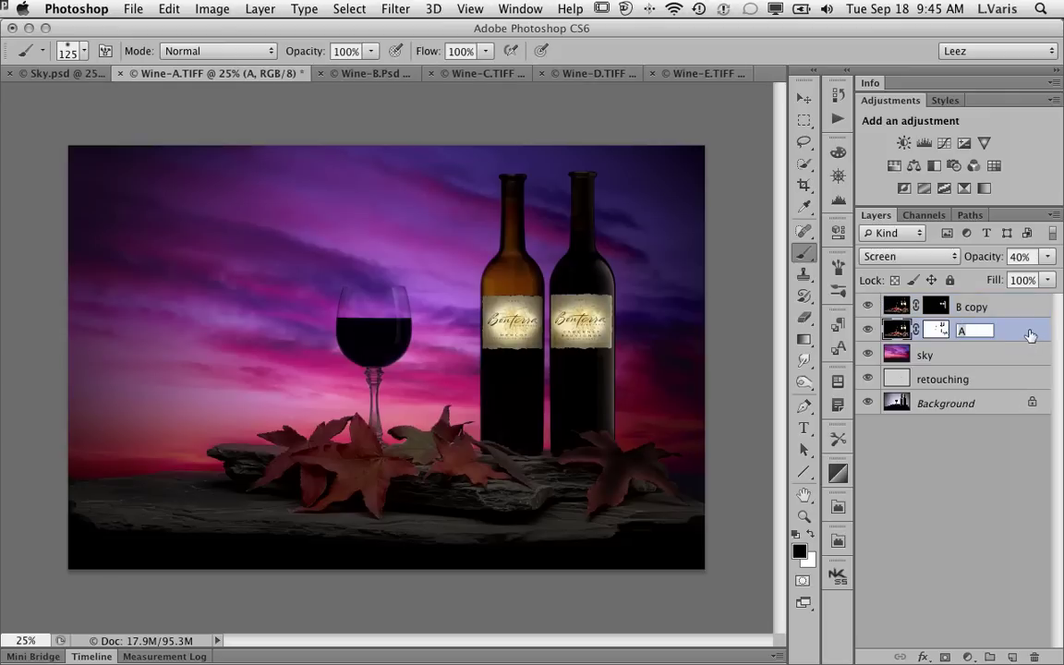
pyautogui.press('Return')
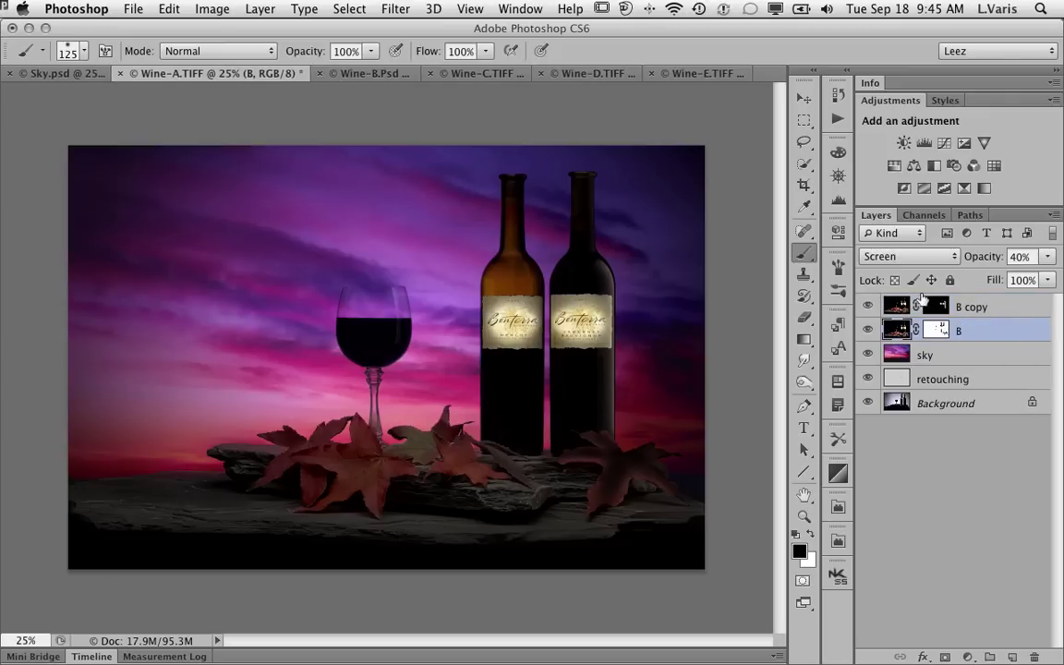
pyautogui.click(493, 78)
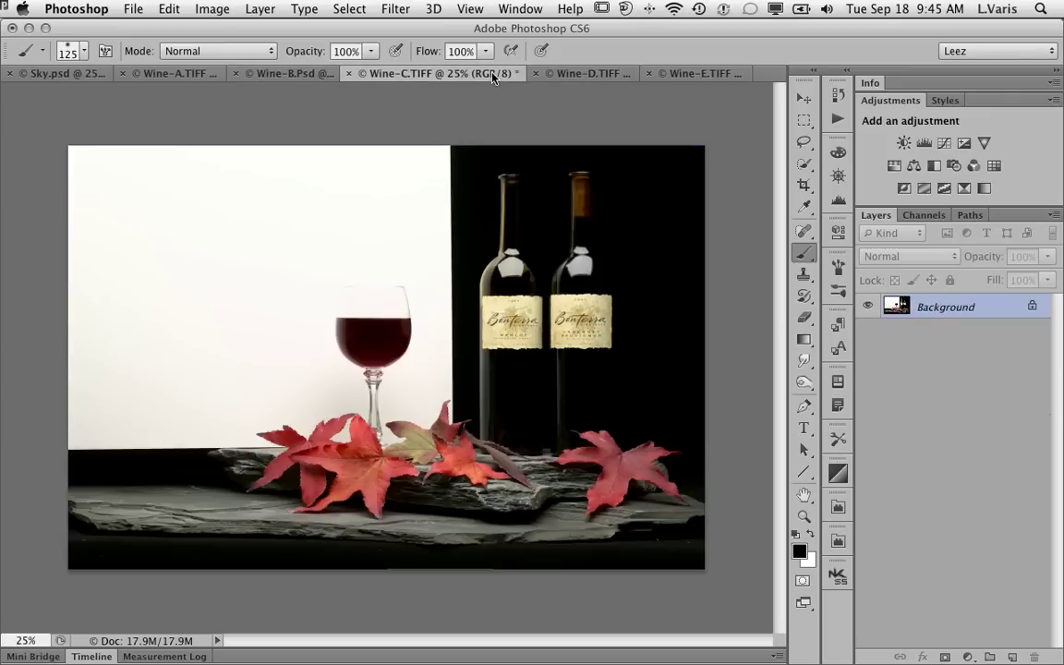
# - Copy the Wine-C image into Wine-A and move the new layer to the top of the stack
pyautogui.click(806, 98)
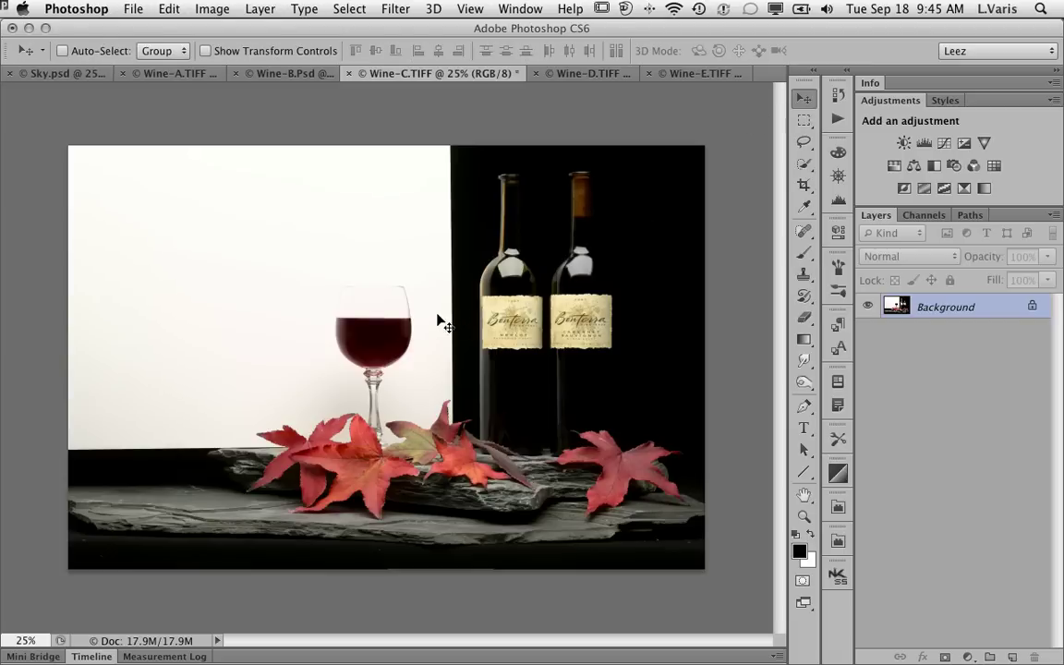
pyautogui.moveTo(434, 323); pyautogui.dragTo(409, 314)
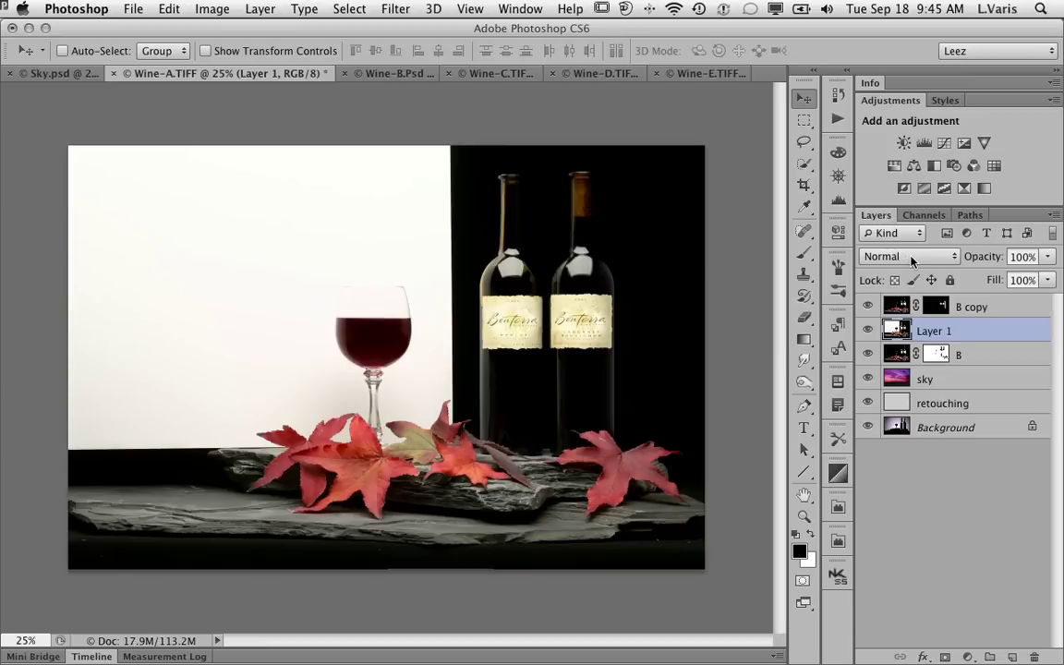
pyautogui.moveTo(908, 330); pyautogui.dragTo(899, 309)
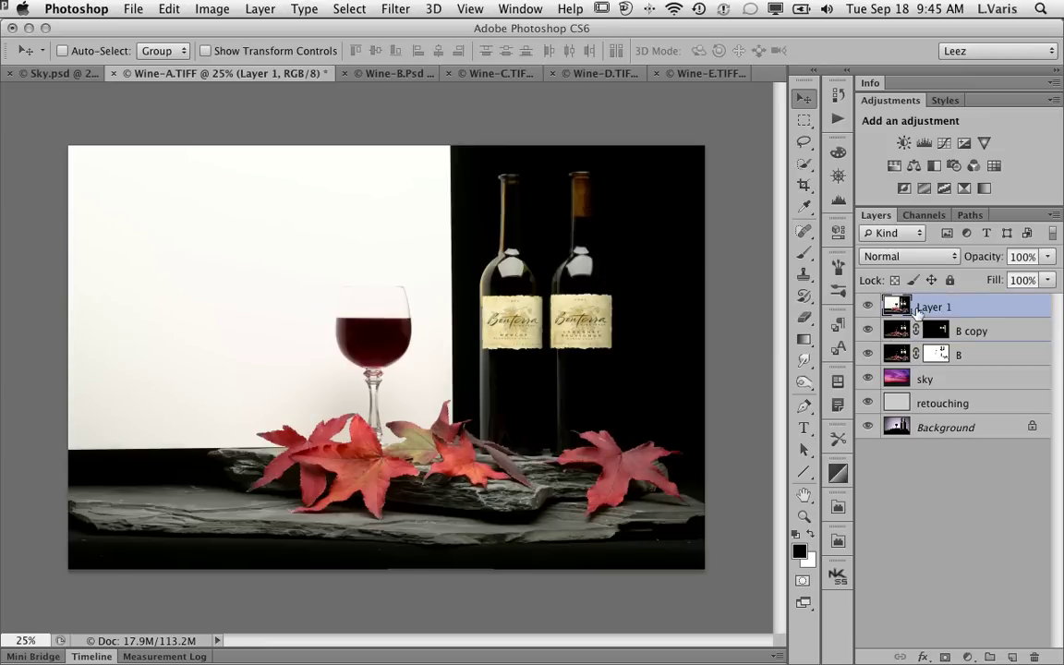
# - Set the new layer to Screen blend mode and rename it C
pyautogui.click(909, 258)
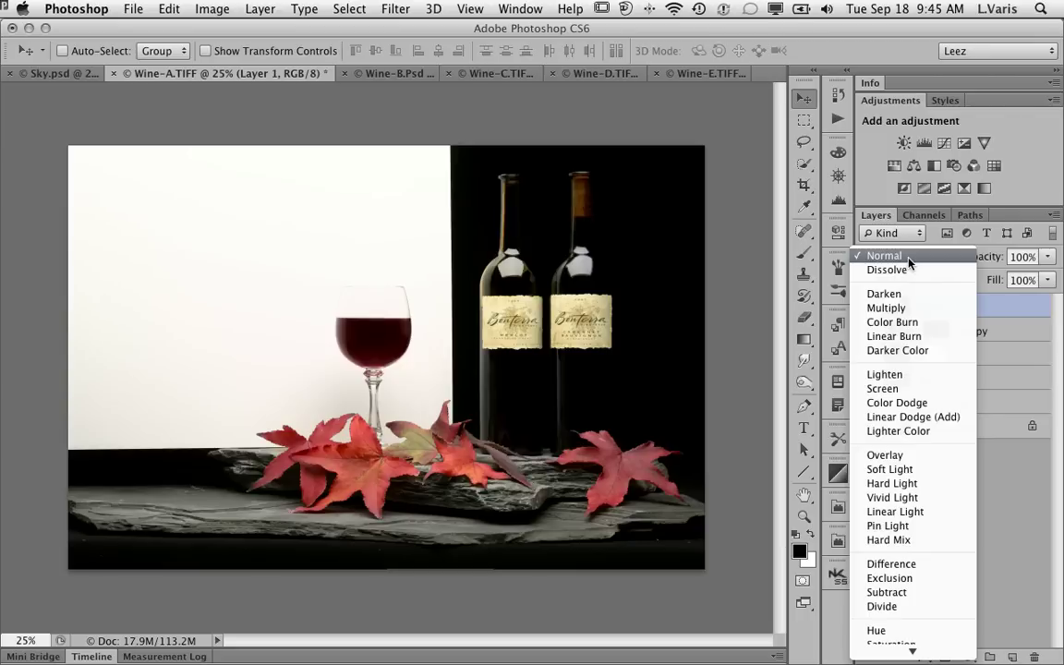
pyautogui.click(920, 391)
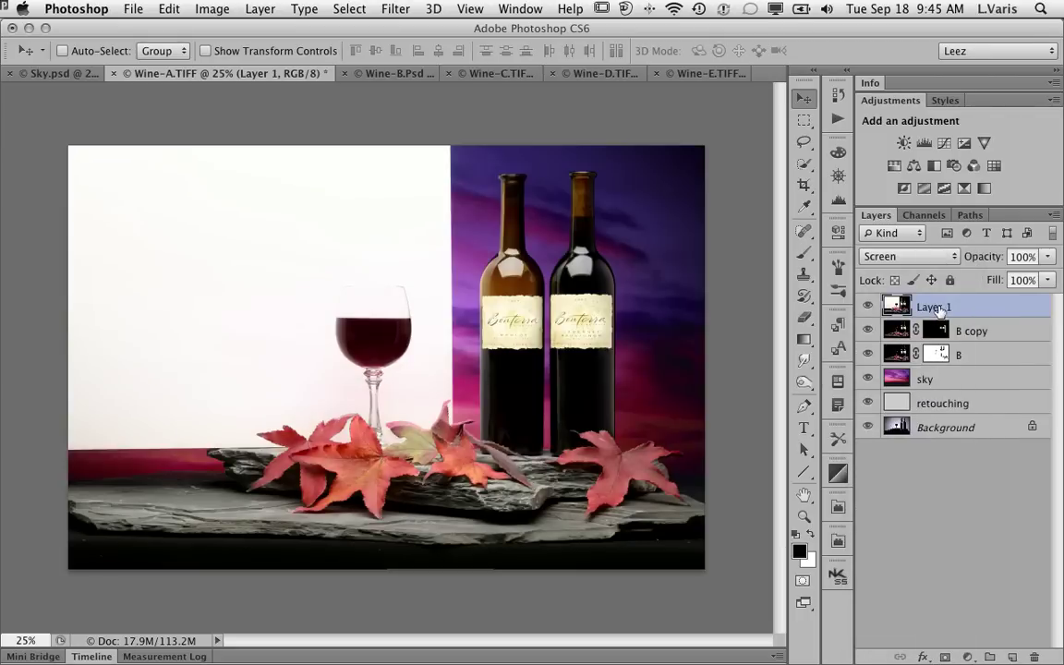
pyautogui.doubleClick(938, 308)
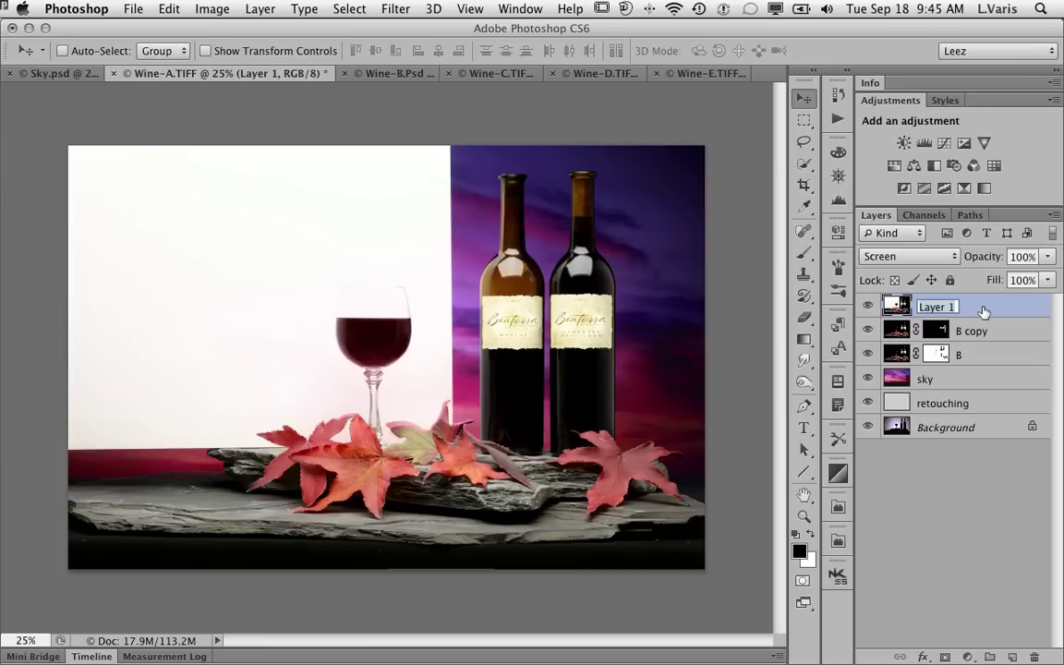
pyautogui.write('C')
pyautogui.press('Return')
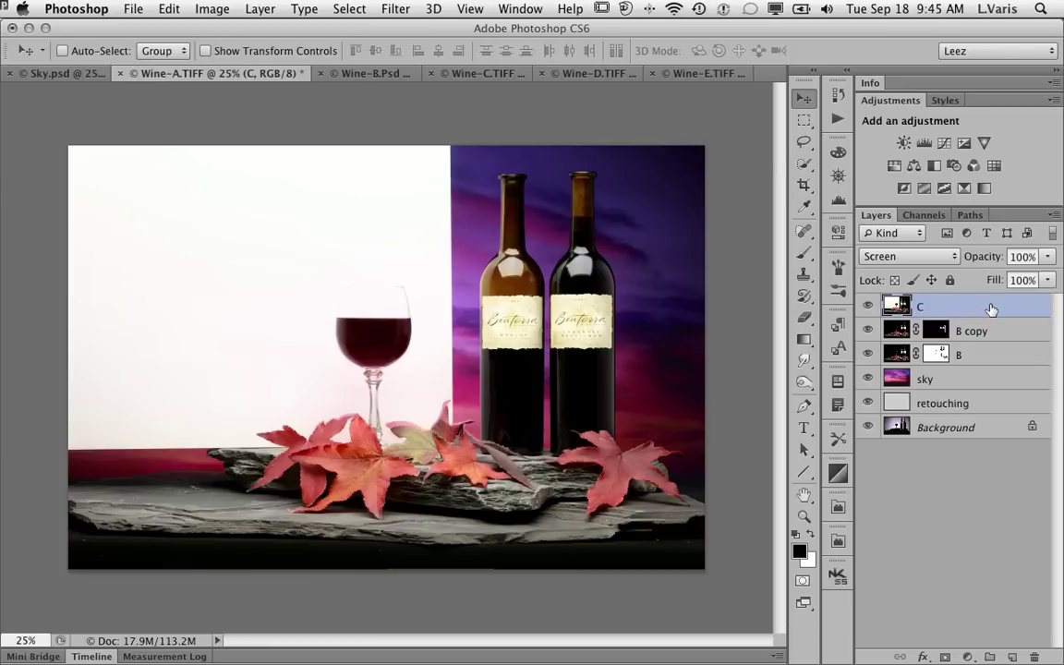
# - Give layer C a black hide-all mask and pick the Brush, zoomed in on the left bottle
pyautogui.keyDown('alt'); pyautogui.click(944, 657); pyautogui.keyUp('alt')
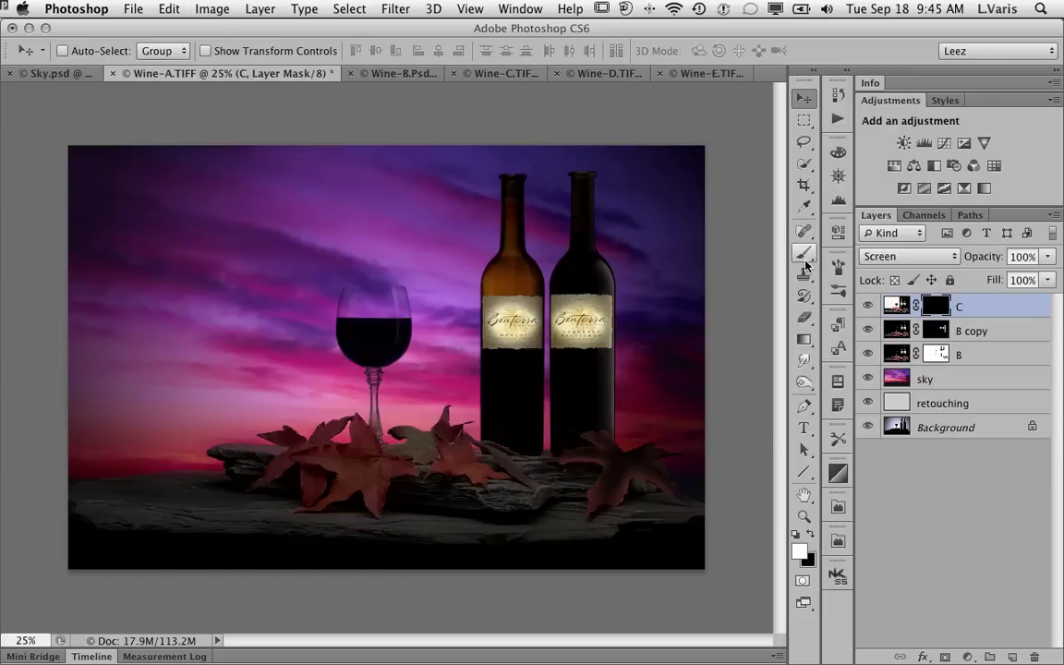
pyautogui.press('b')
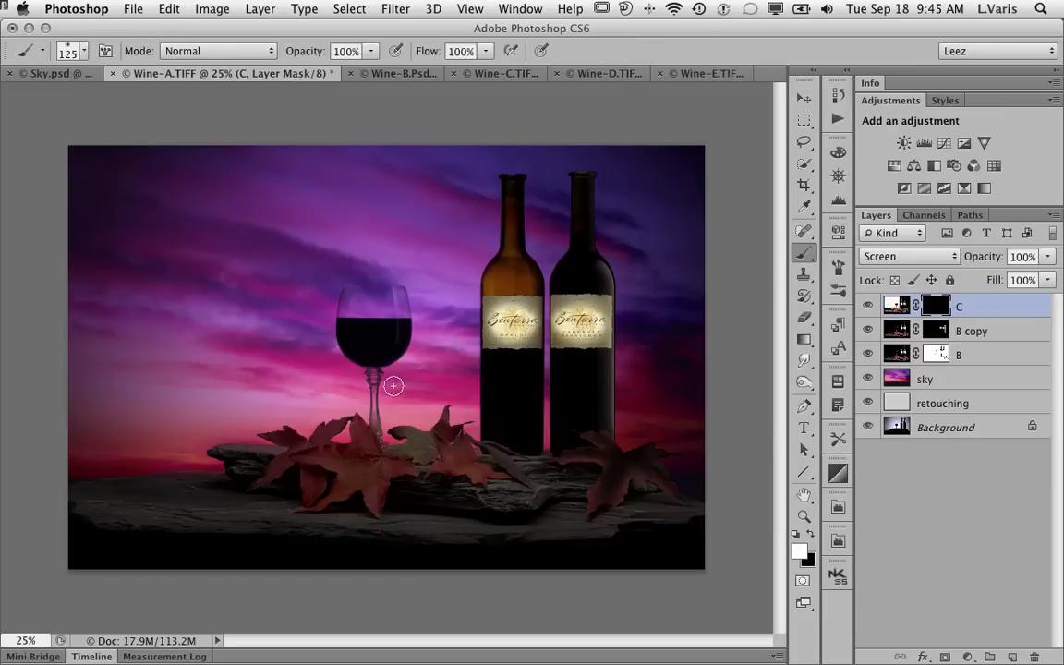
pyautogui.keyDown('super'); pyautogui.click(506, 357); pyautogui.keyUp('super')
pyautogui.keyDown('super'); pyautogui.click(508, 361); pyautogui.keyUp('super')
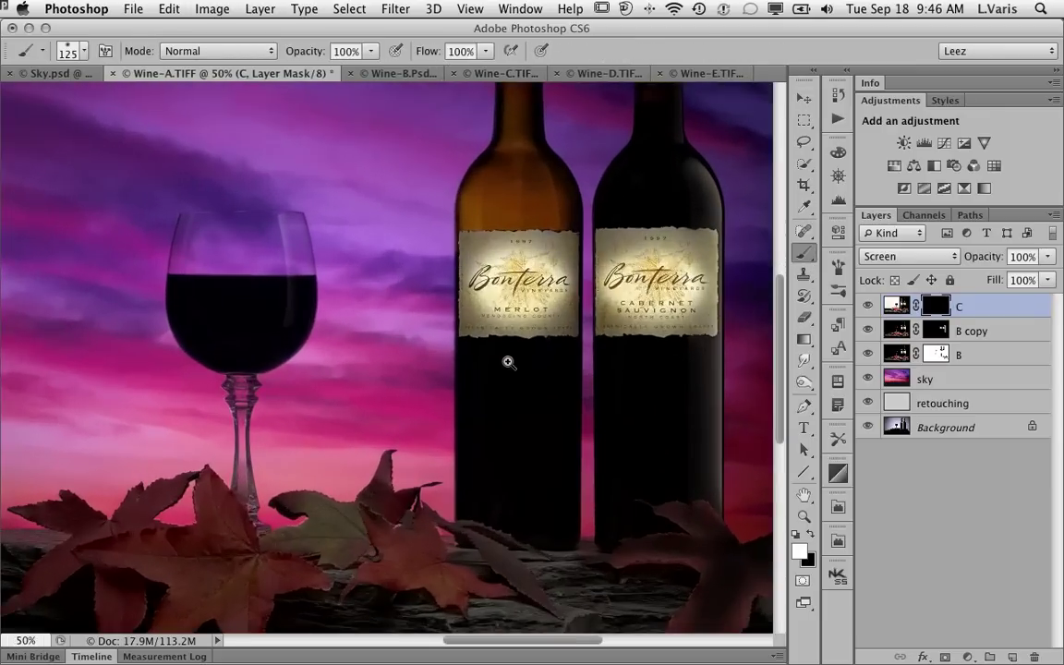
pyautogui.click(485, 73)
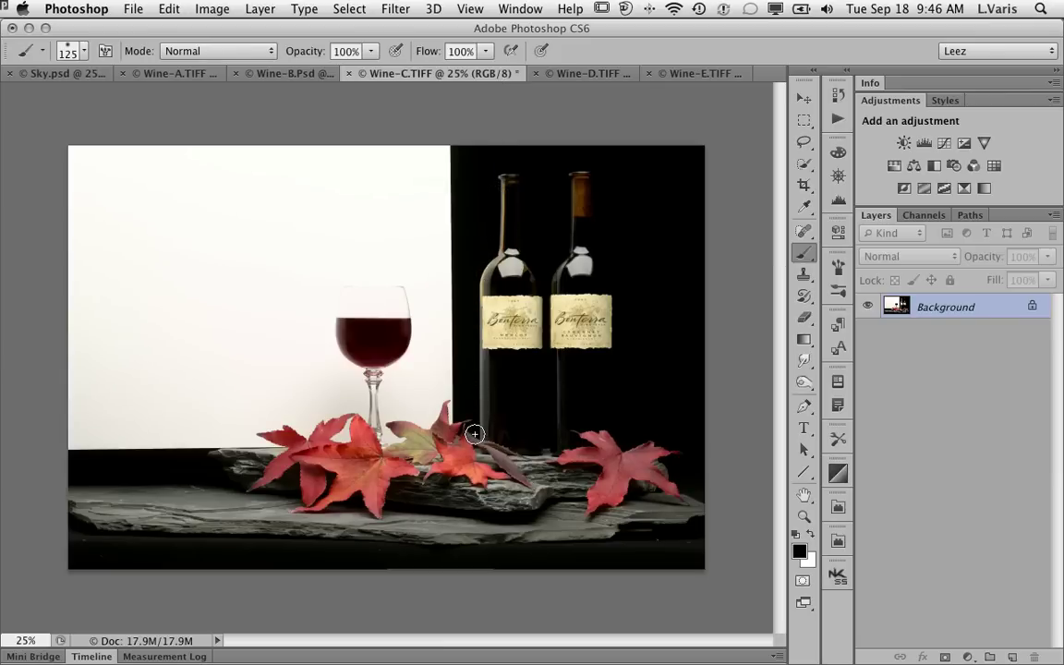
pyautogui.click(163, 72)
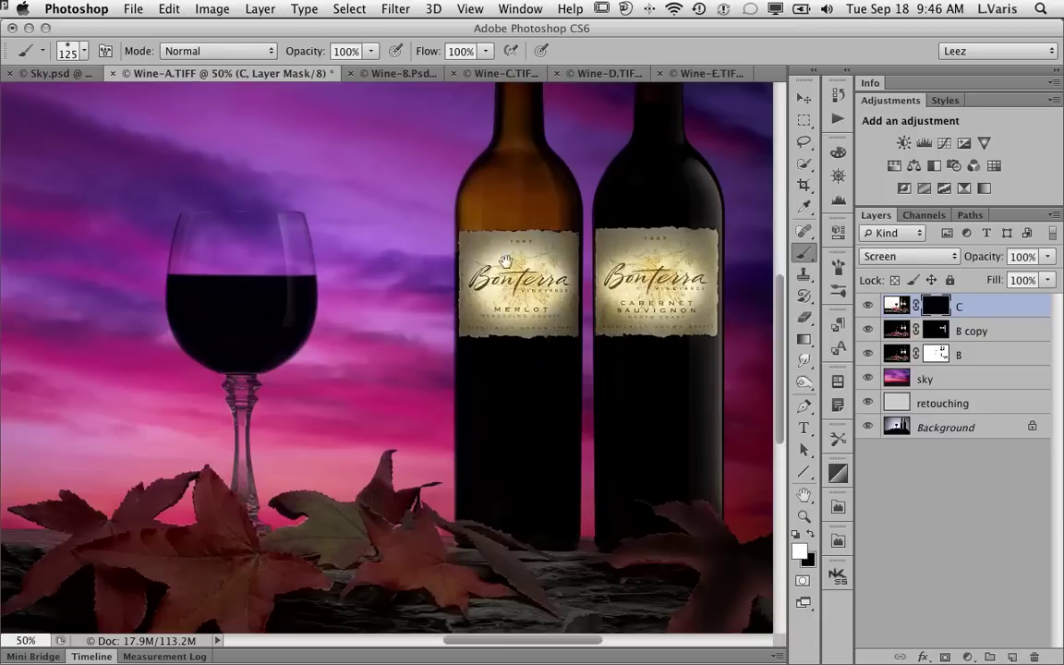
# - Paint white along the left bottle's edge to reveal layer C, then hide it over the leaf in black
pyautogui.moveTo(506, 262); pyautogui.dragTo(507, 368)
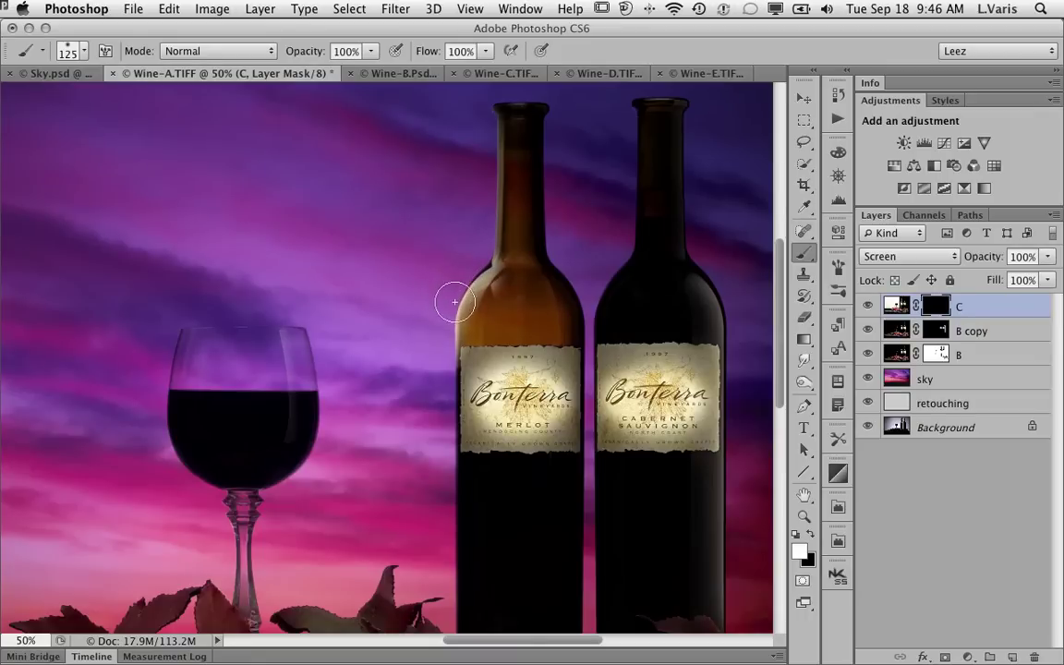
pyautogui.moveTo(455, 301)
pyautogui.mouseDown()
pyautogui.moveTo(430, 414)
pyautogui.moveTo(449, 371)
pyautogui.moveTo(439, 361)
pyautogui.moveTo(434, 488)
pyautogui.mouseUp()
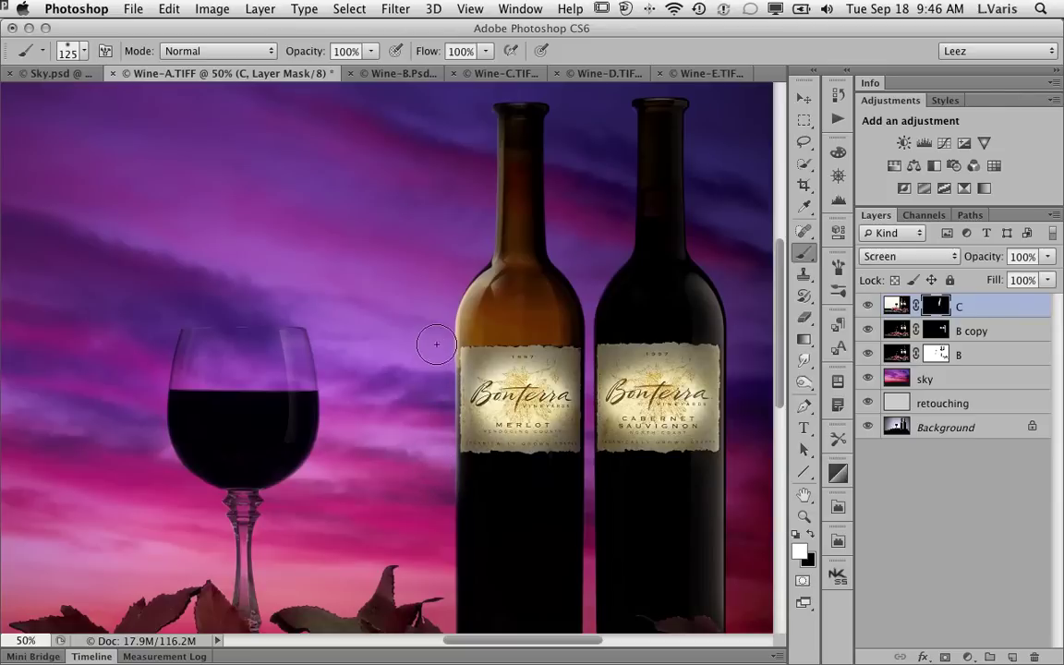
pyautogui.moveTo(436, 345)
pyautogui.mouseDown()
pyautogui.moveTo(388, 385)
pyautogui.moveTo(436, 534)
pyautogui.moveTo(435, 276)
pyautogui.mouseUp()
pyautogui.moveTo(407, 190)
pyautogui.mouseDown()
pyautogui.moveTo(446, 361)
pyautogui.moveTo(403, 369)
pyautogui.moveTo(406, 226)
pyautogui.moveTo(453, 338)
pyautogui.moveTo(418, 189)
pyautogui.moveTo(401, 378)
pyautogui.moveTo(415, 166)
pyautogui.moveTo(448, 138)
pyautogui.moveTo(395, 348)
pyautogui.moveTo(398, 392)
pyautogui.moveTo(416, 365)
pyautogui.moveTo(399, 340)
pyautogui.moveTo(468, 452)
pyautogui.moveTo(409, 424)
pyautogui.mouseUp()
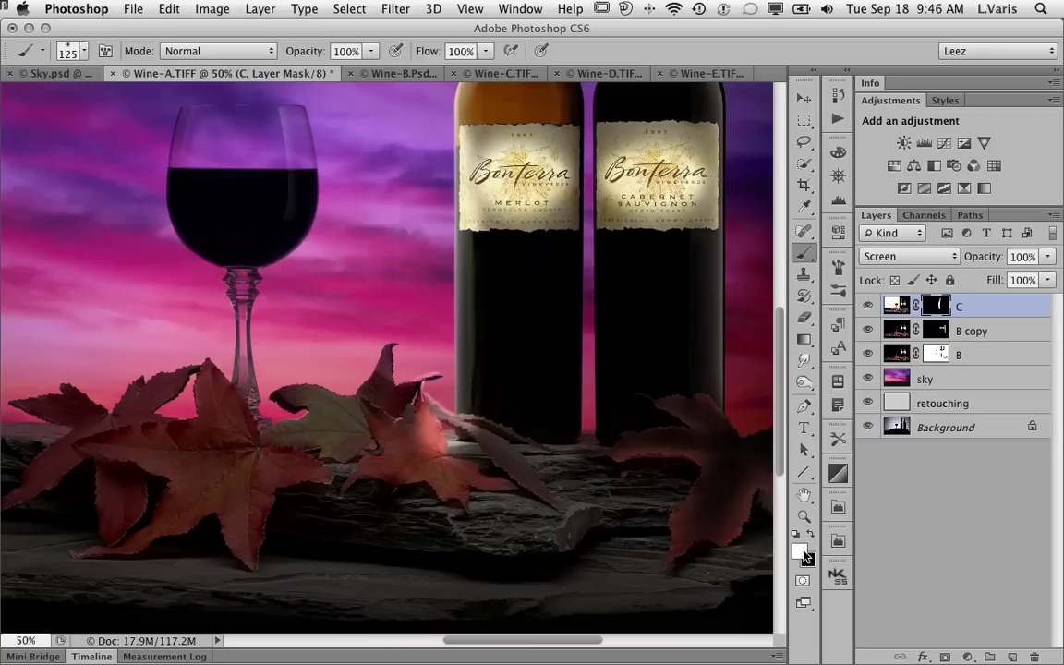
pyautogui.click(444, 404)
pyautogui.moveTo(405, 358)
pyautogui.mouseDown()
pyautogui.moveTo(414, 429)
pyautogui.moveTo(440, 445)
pyautogui.moveTo(487, 436)
pyautogui.moveTo(473, 440)
pyautogui.moveTo(399, 399)
pyautogui.moveTo(421, 423)
pyautogui.moveTo(388, 366)
pyautogui.mouseUp()
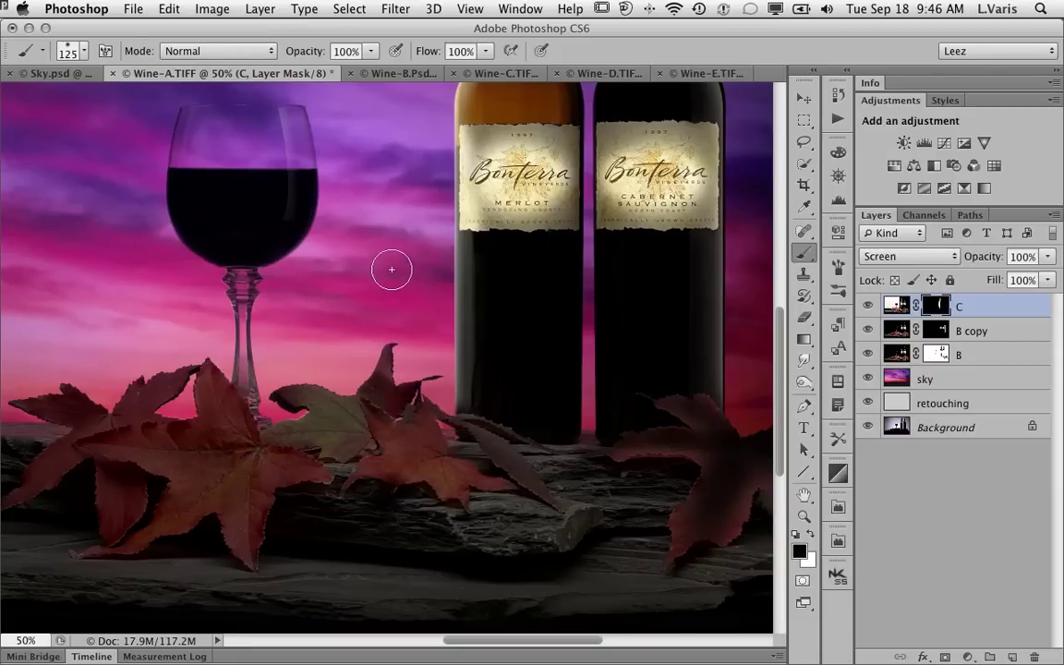
pyautogui.moveTo(393, 281); pyautogui.dragTo(379, 435)
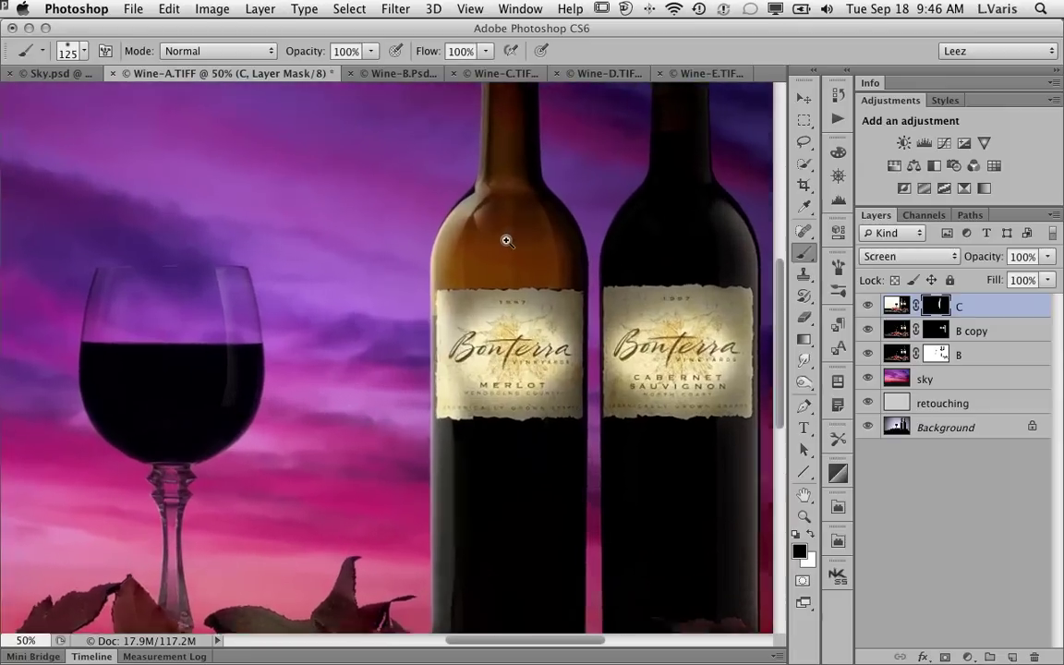
# - At 100% zoom with a 60 px brush, paint layer C's mask along the Merlot neck and left edge
pyautogui.click(501, 238)
pyautogui.click(497, 241)
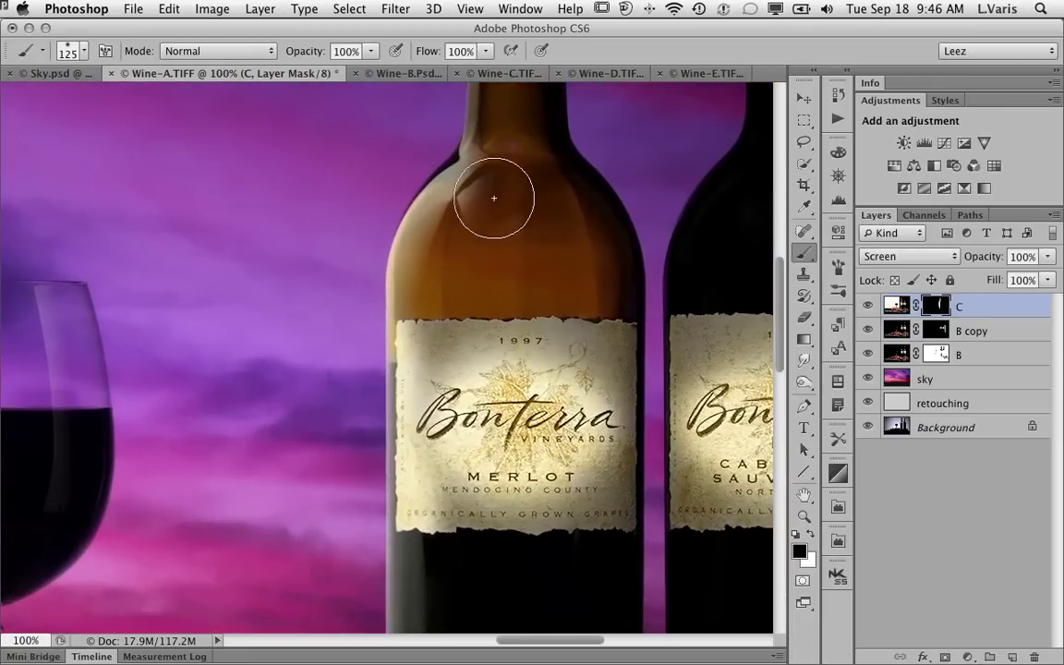
pyautogui.press('[')
pyautogui.press('[')
pyautogui.press('[')
pyautogui.press('[')
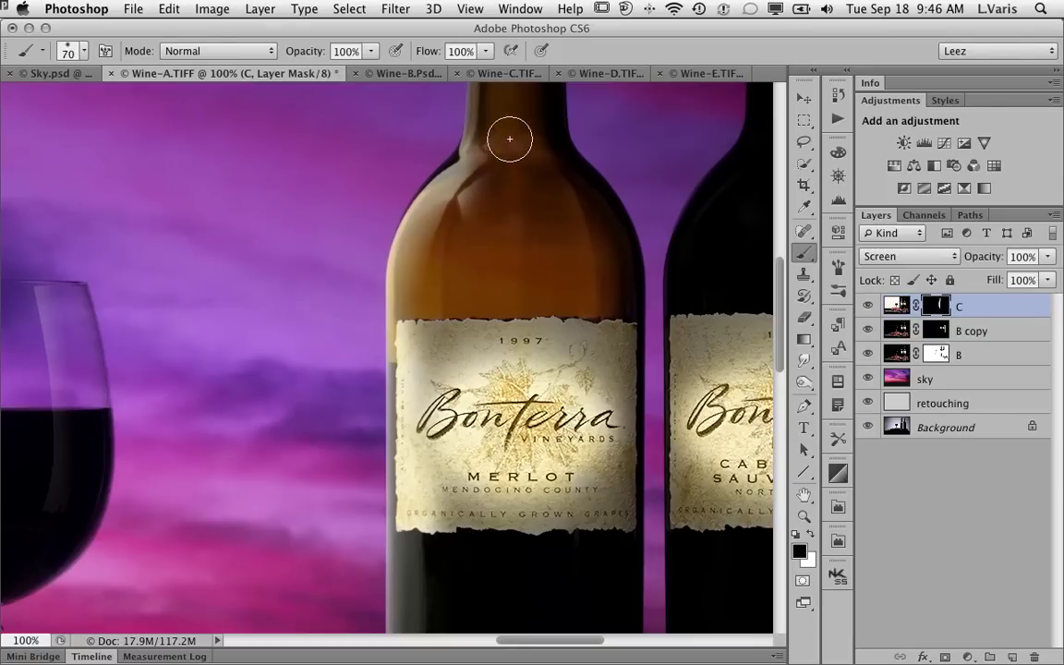
pyautogui.press('[')
pyautogui.moveTo(502, 132)
pyautogui.mouseDown()
pyautogui.moveTo(480, 208)
pyautogui.moveTo(506, 131)
pyautogui.moveTo(448, 242)
pyautogui.moveTo(462, 237)
pyautogui.moveTo(502, 159)
pyautogui.moveTo(438, 255)
pyautogui.moveTo(511, 183)
pyautogui.moveTo(523, 144)
pyautogui.moveTo(508, 144)
pyautogui.moveTo(437, 287)
pyautogui.moveTo(419, 429)
pyautogui.moveTo(428, 552)
pyautogui.moveTo(442, 576)
pyautogui.mouseUp()
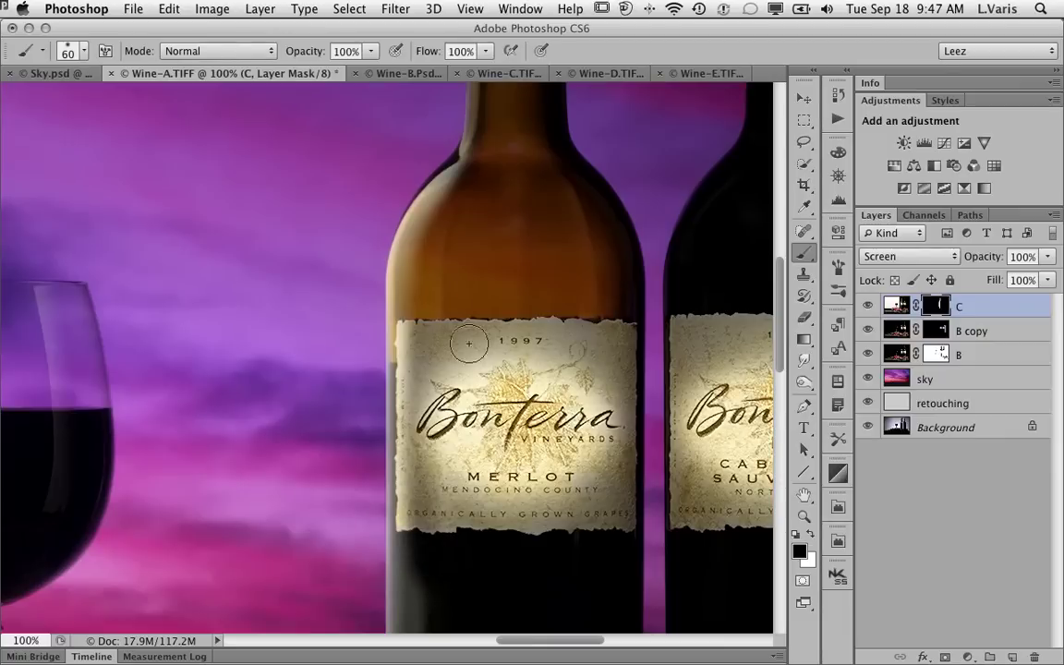
pyautogui.moveTo(450, 478); pyautogui.dragTo(406, 489)
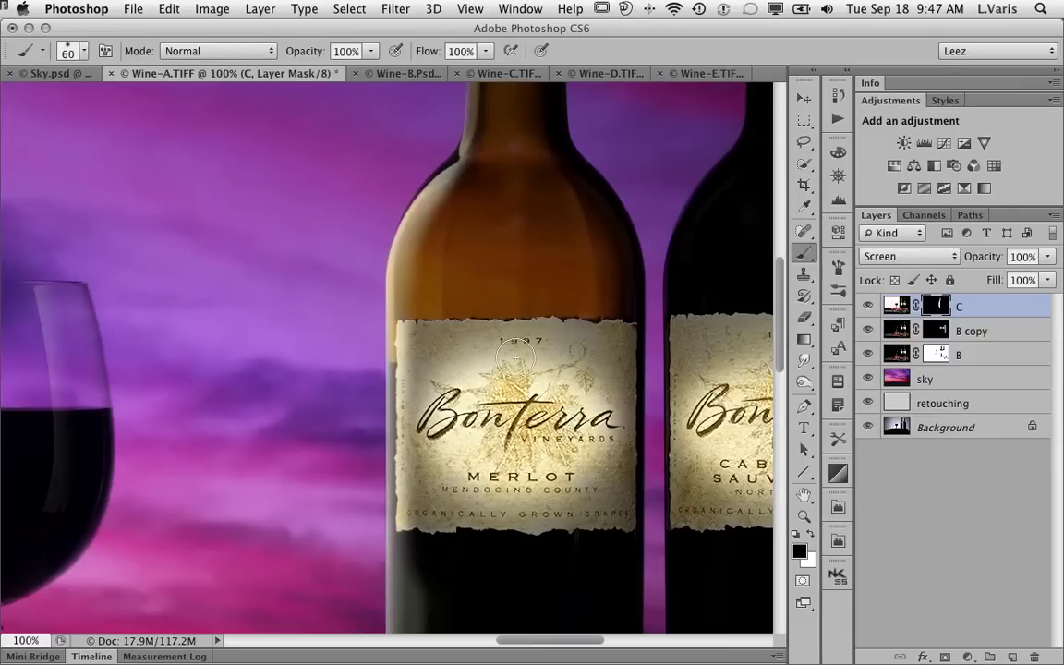
pyautogui.moveTo(516, 359)
pyautogui.mouseDown()
pyautogui.moveTo(530, 582)
pyautogui.moveTo(534, 238)
pyautogui.mouseUp()
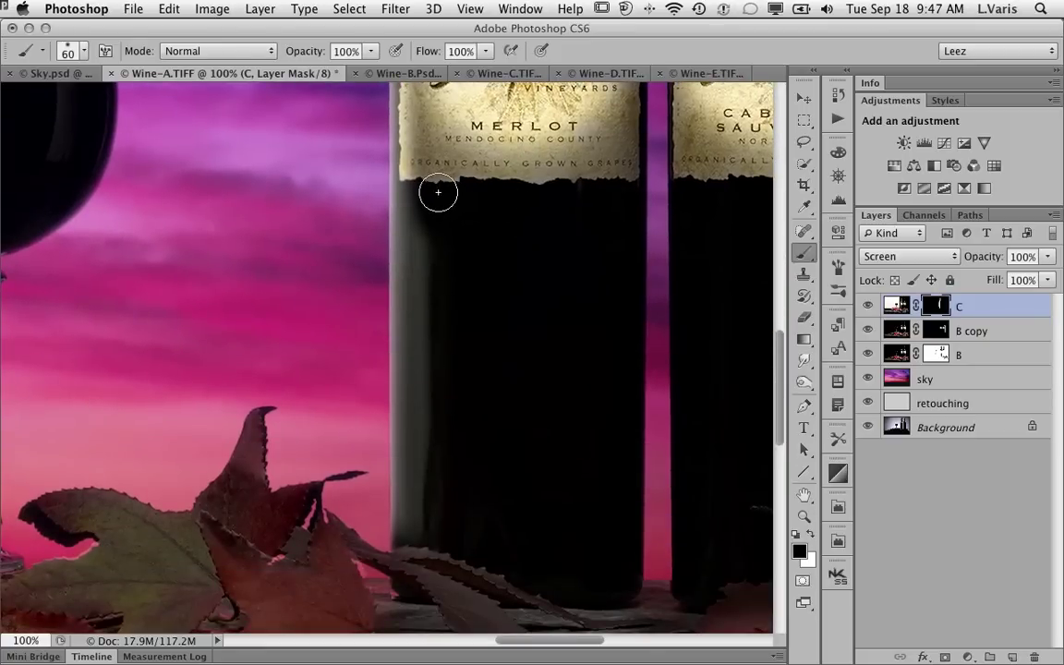
pyautogui.moveTo(437, 193)
pyautogui.mouseDown()
pyautogui.moveTo(436, 490)
pyautogui.moveTo(421, 195)
pyautogui.moveTo(438, 536)
pyautogui.moveTo(455, 303)
pyautogui.moveTo(434, 191)
pyautogui.moveTo(444, 562)
pyautogui.moveTo(463, 379)
pyautogui.moveTo(438, 219)
pyautogui.moveTo(424, 460)
pyautogui.moveTo(445, 588)
pyautogui.moveTo(471, 284)
pyautogui.moveTo(436, 479)
pyautogui.moveTo(453, 584)
pyautogui.moveTo(487, 463)
pyautogui.mouseUp()
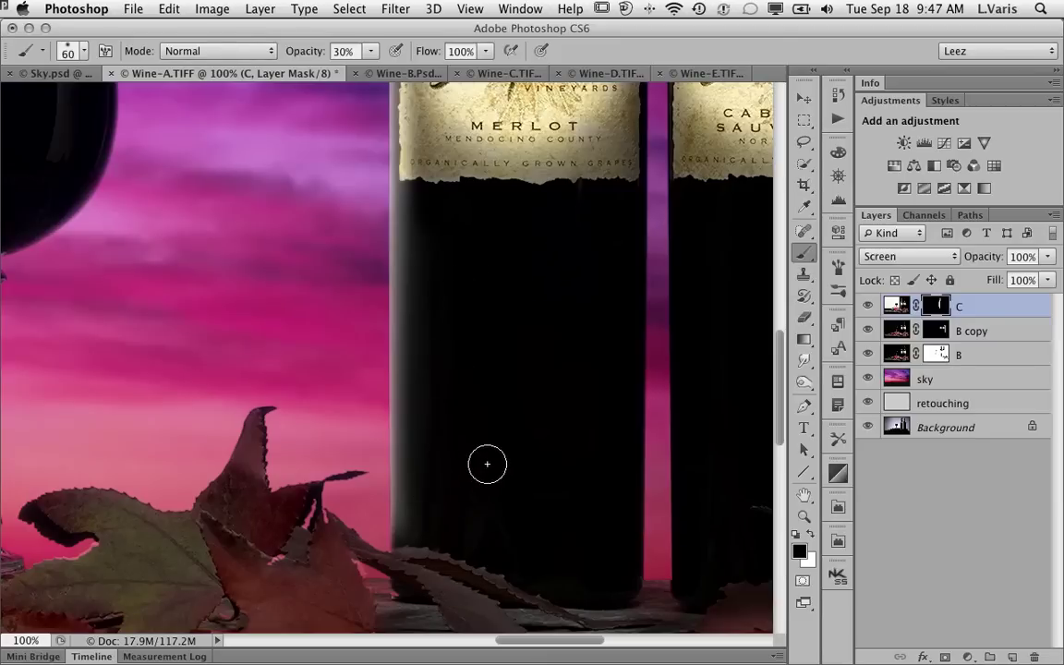
pyautogui.moveTo(556, 431); pyautogui.dragTo(430, 184)
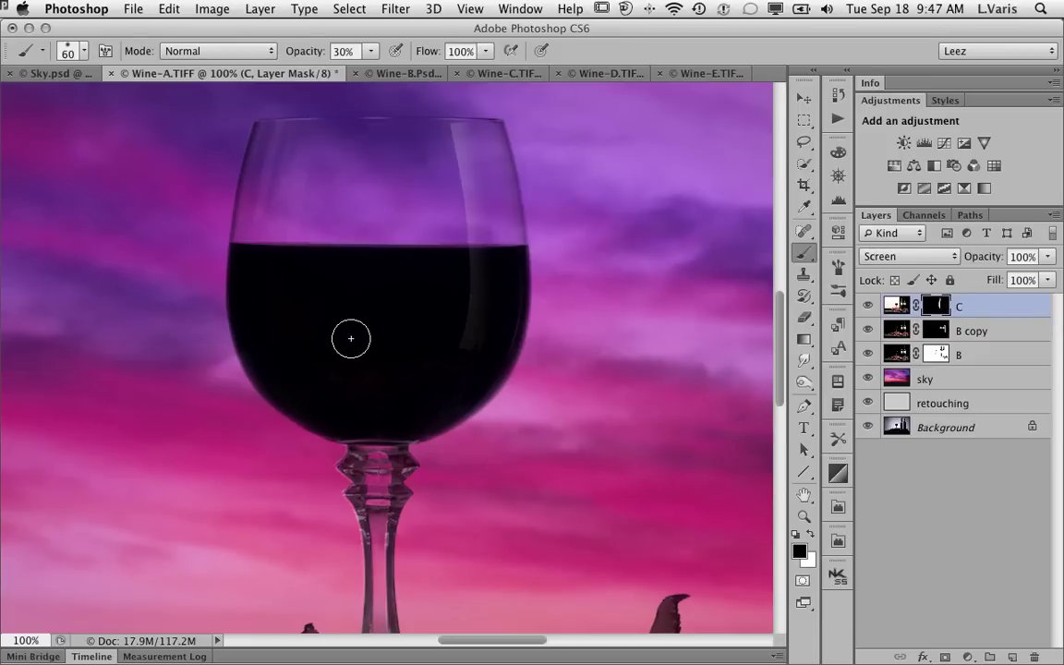
# - With a 300 px white brush, paint layer C's mask over the wine in the glass to lighten it
pyautogui.click(510, 74)
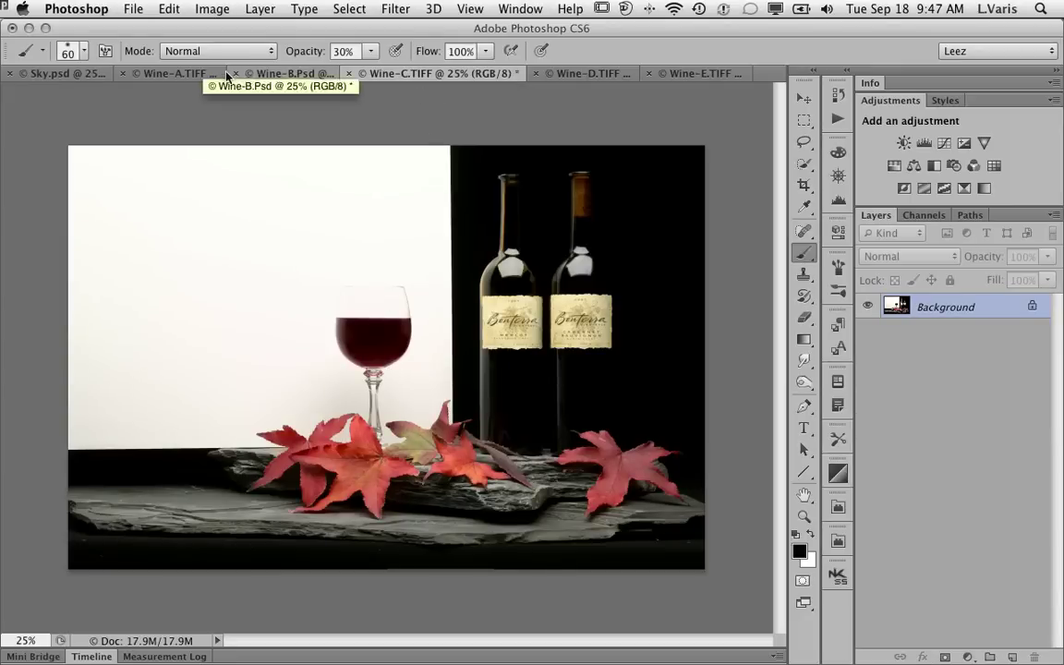
pyautogui.click(185, 81)
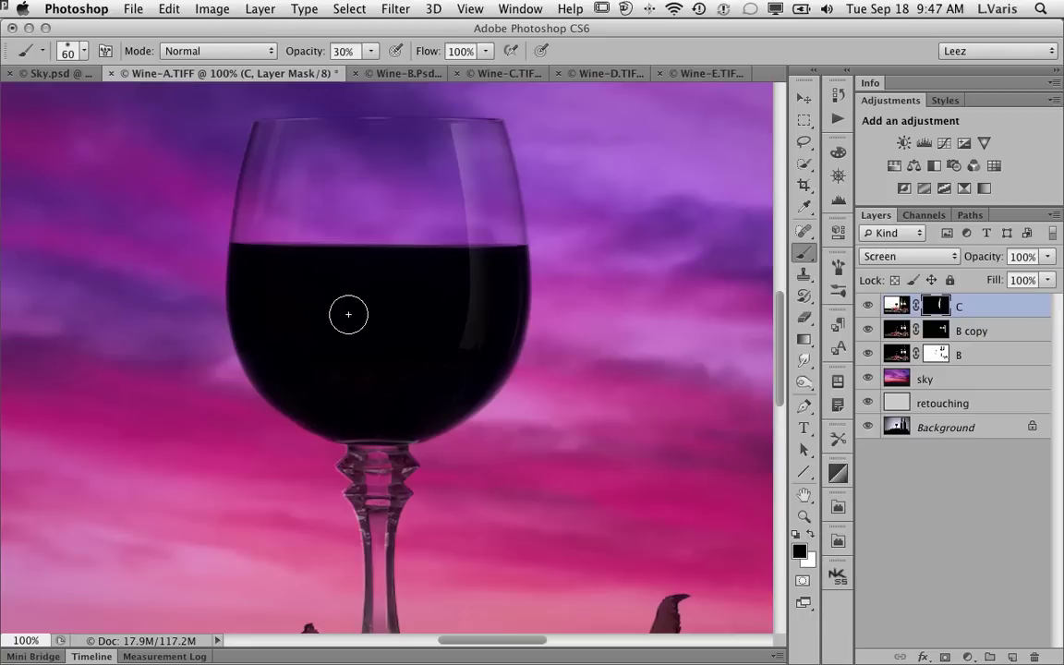
pyautogui.press(']')
pyautogui.press(']')
pyautogui.press(']')
pyautogui.press(']')
pyautogui.press(']')
pyautogui.press(']')
pyautogui.press(']')
pyautogui.press(']')
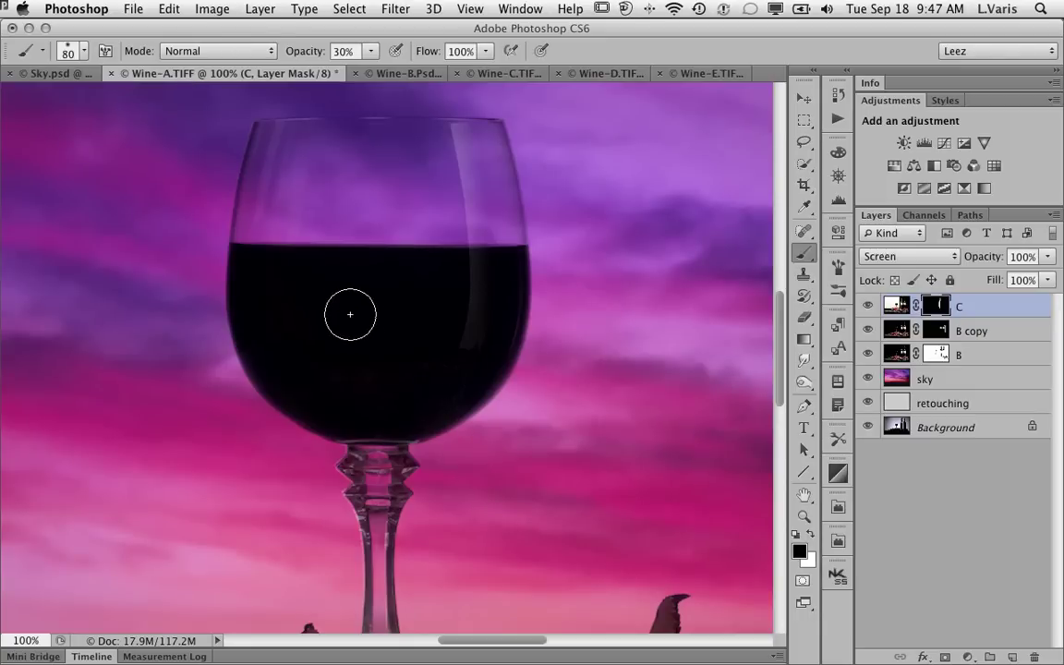
pyautogui.press(']')
pyautogui.press(']')
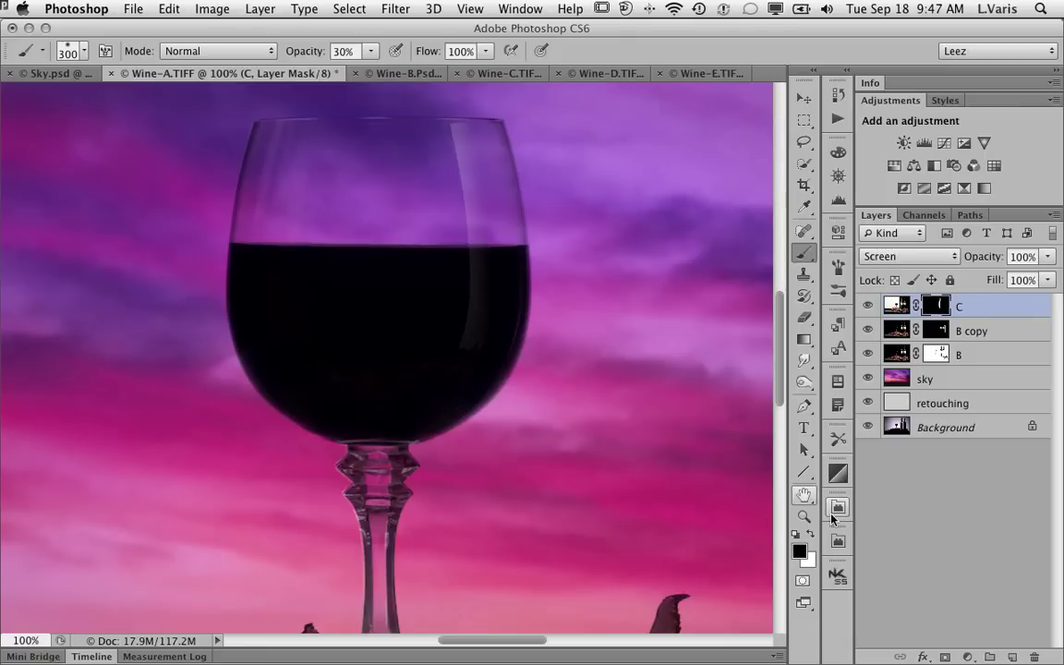
pyautogui.press('x')
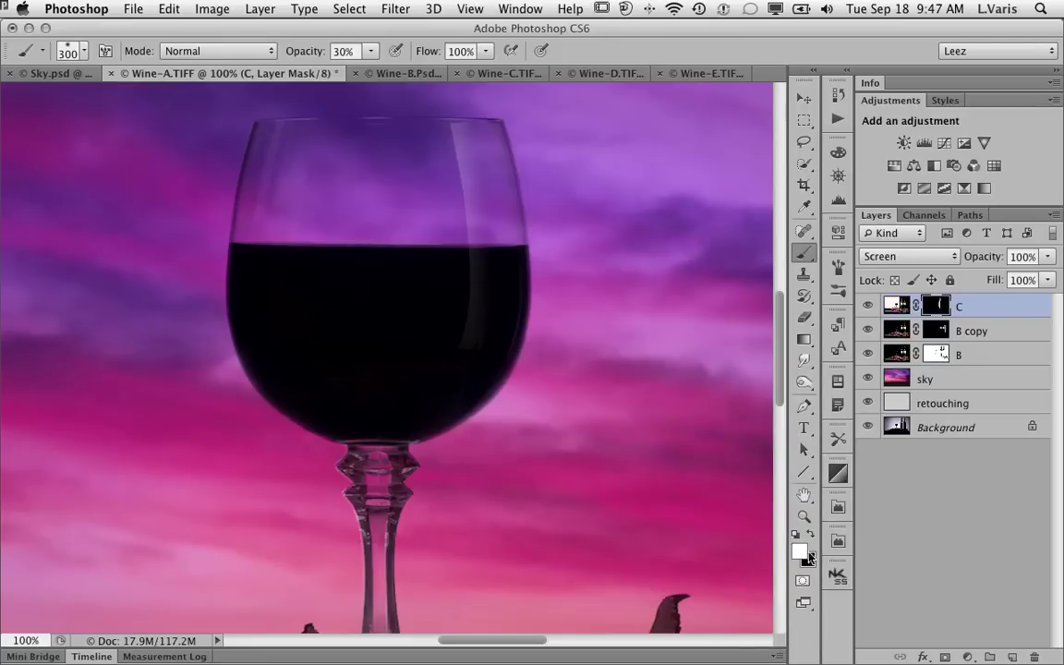
pyautogui.moveTo(357, 290); pyautogui.dragTo(377, 328)
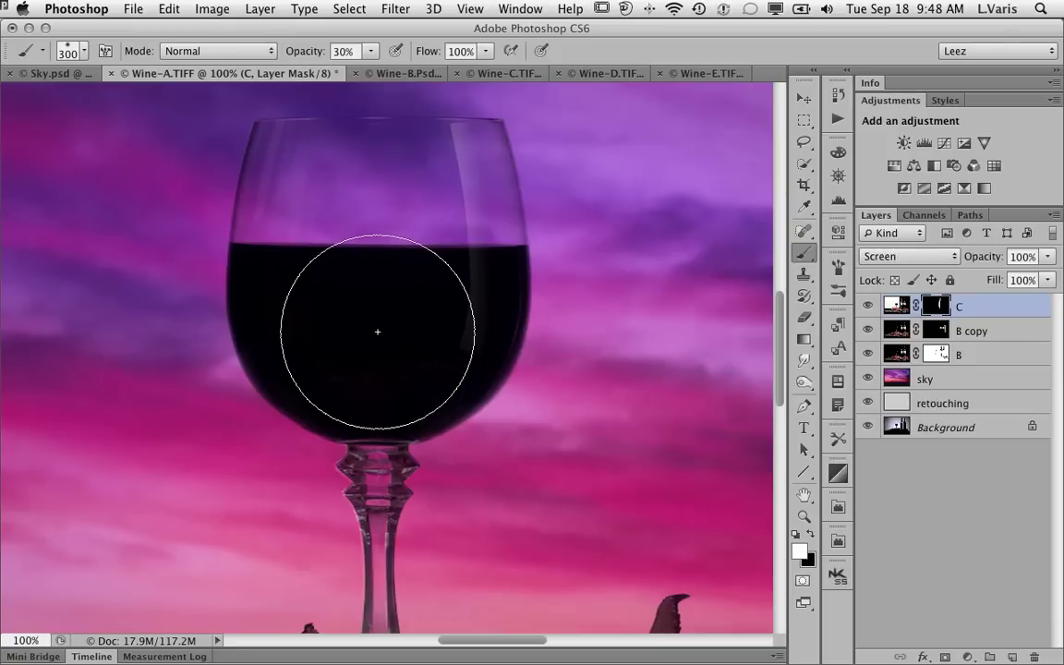
pyautogui.click(378, 332)
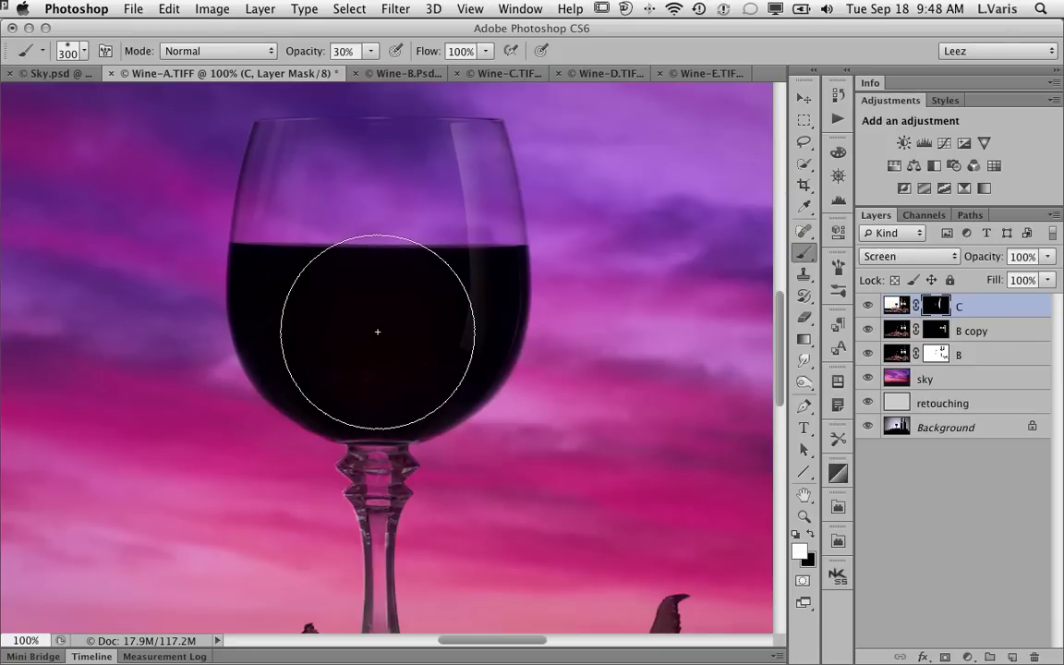
pyautogui.click(378, 331)
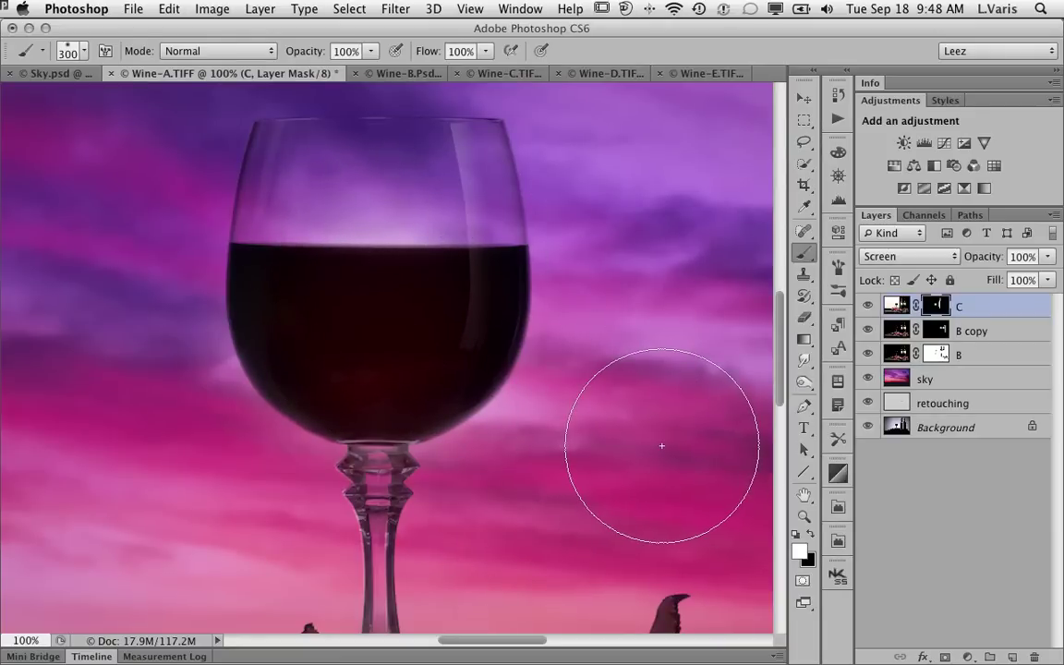
pyautogui.press('super+minus')
pyautogui.press('super+minus')
pyautogui.press('super+minus')
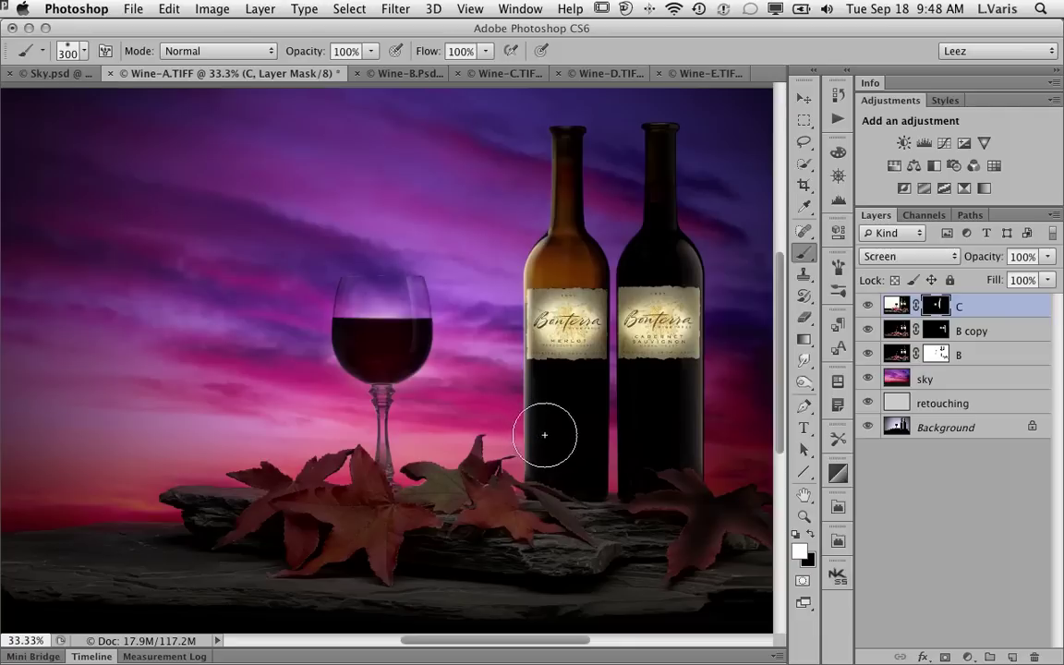
pyautogui.click(504, 74)
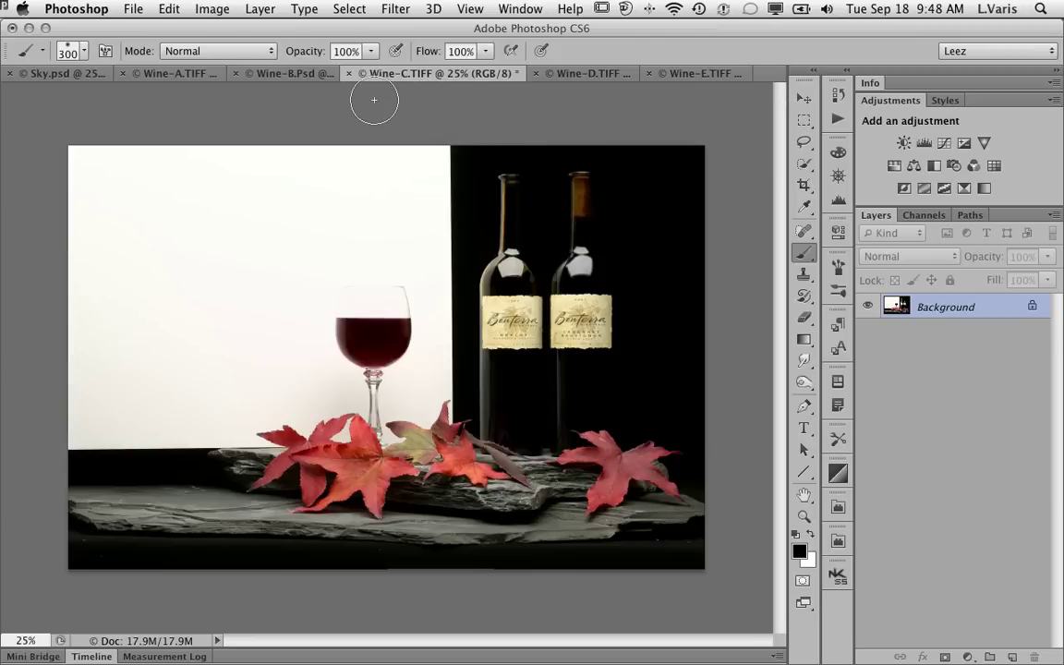
pyautogui.click(292, 73)
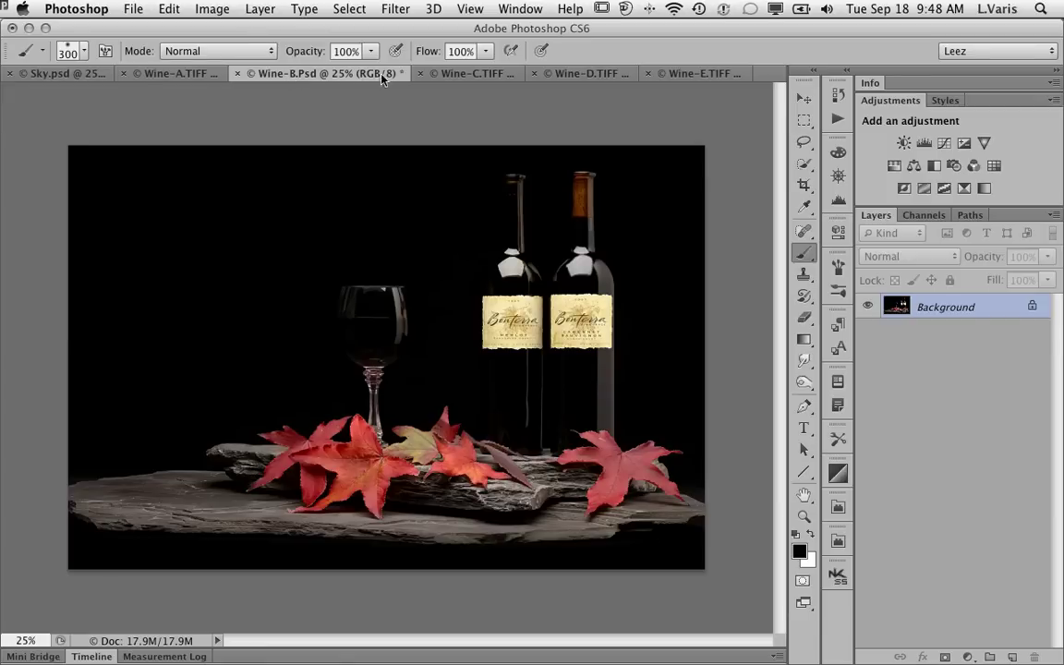
pyautogui.click(479, 76)
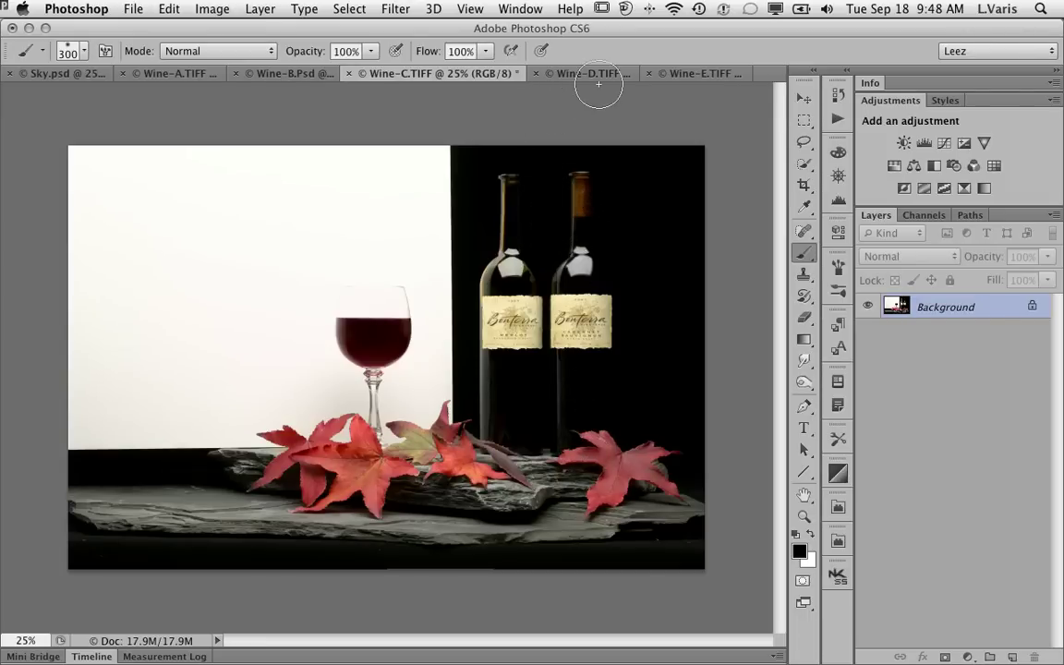
pyautogui.click(151, 73)
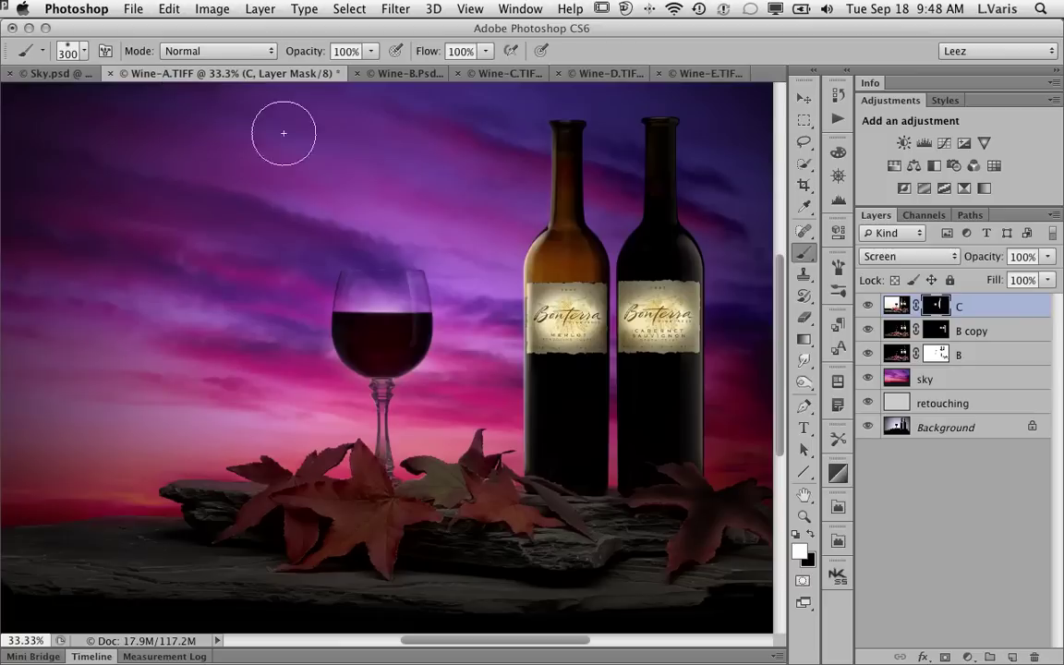
# - Shrink the brush to about 90 and paint white down the Cabernet bottle's neck on layer C's mask
pyautogui.click(647, 207)
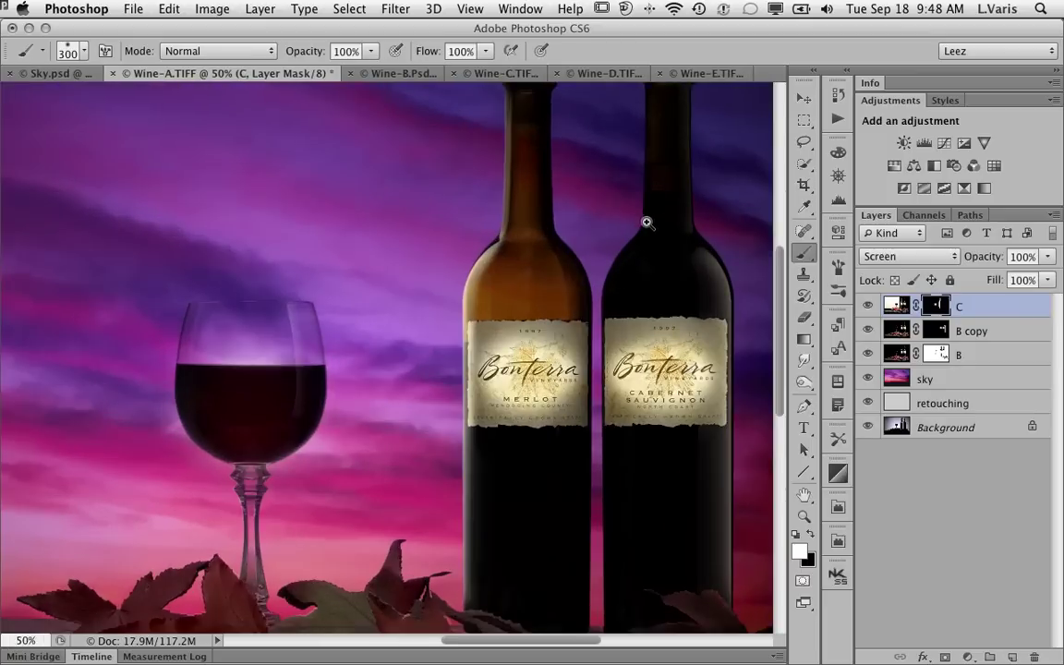
pyautogui.click(660, 227)
pyautogui.moveTo(654, 214); pyautogui.dragTo(600, 388)
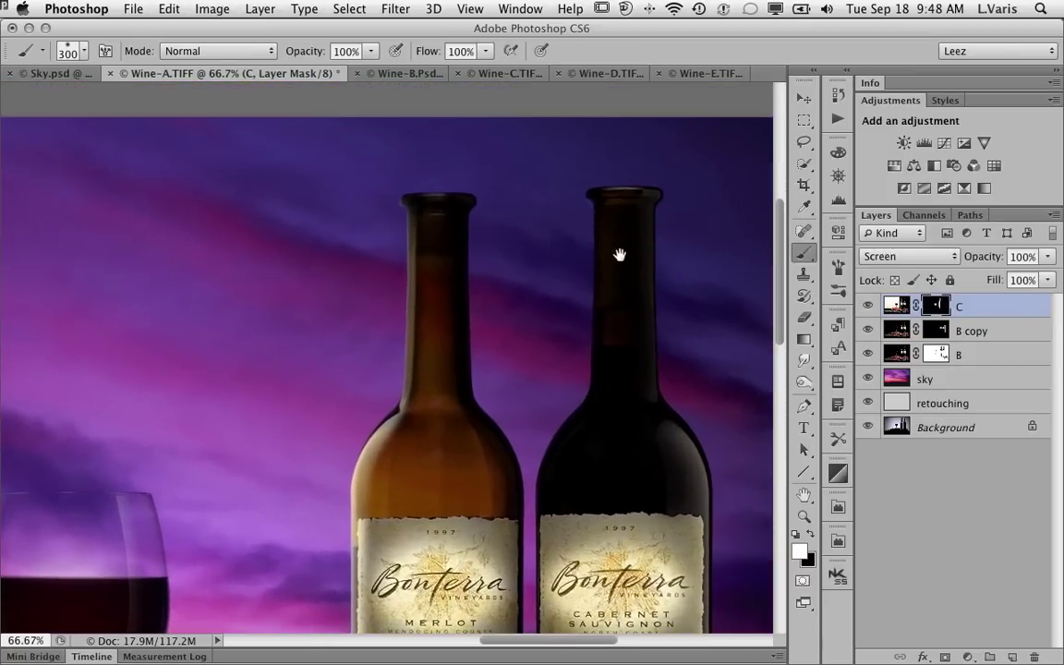
pyautogui.press('[')
pyautogui.press('[')
pyautogui.press('[')
pyautogui.press('[')
pyautogui.press('[')
pyautogui.press('[')
pyautogui.press('[')
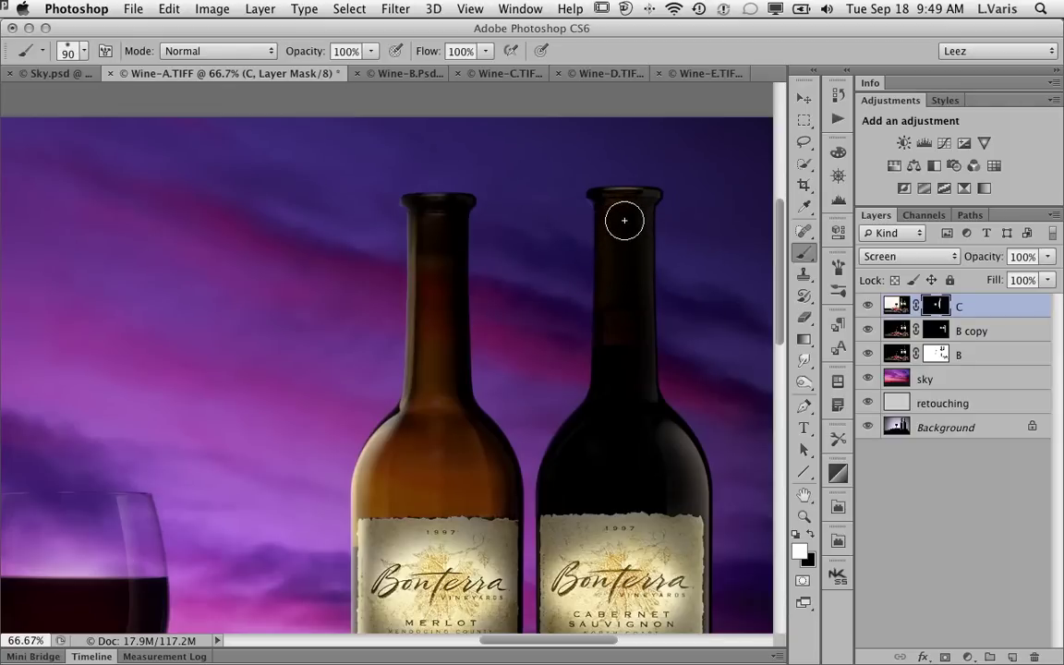
pyautogui.moveTo(625, 220)
pyautogui.mouseDown()
pyautogui.moveTo(623, 352)
pyautogui.moveTo(624, 325)
pyautogui.mouseUp()
pyautogui.press('[')
pyautogui.press('[')
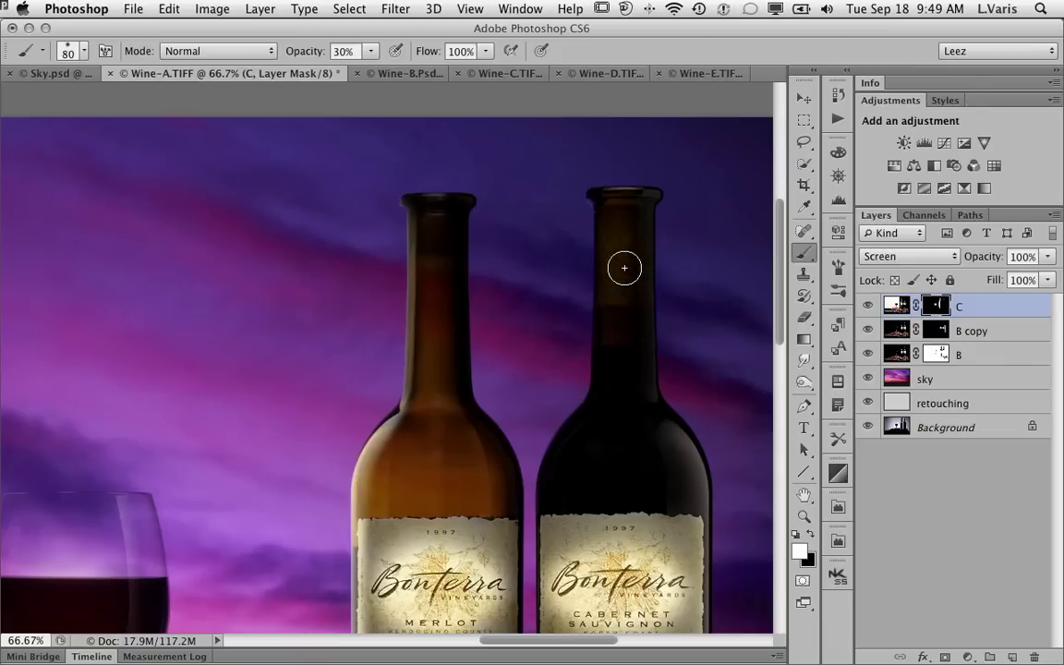
pyautogui.moveTo(626, 213); pyautogui.dragTo(622, 325)
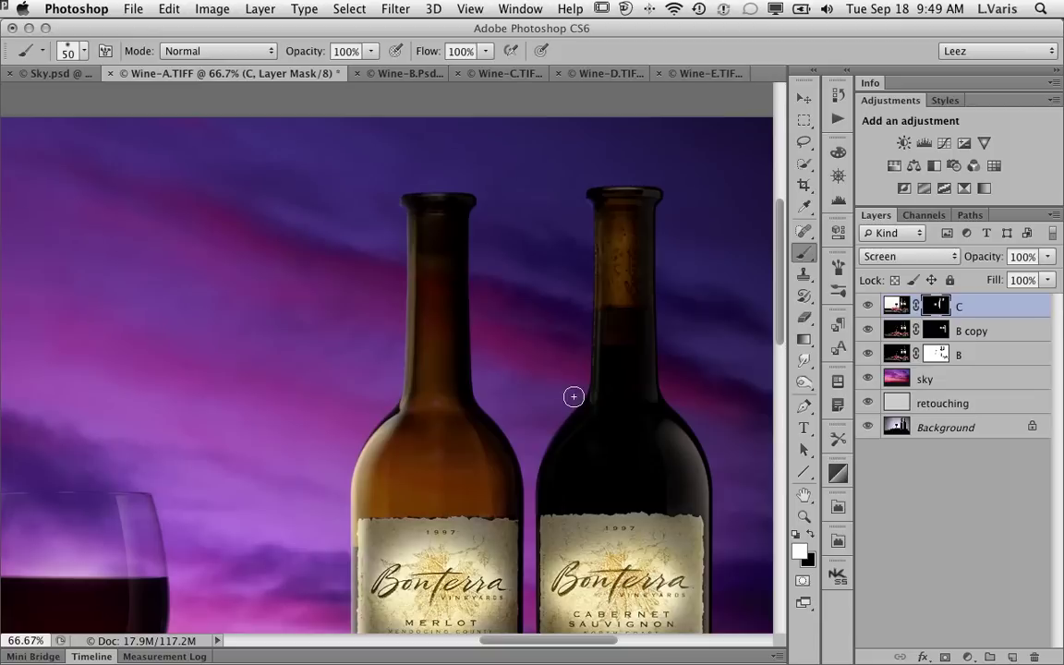
pyautogui.press('x')
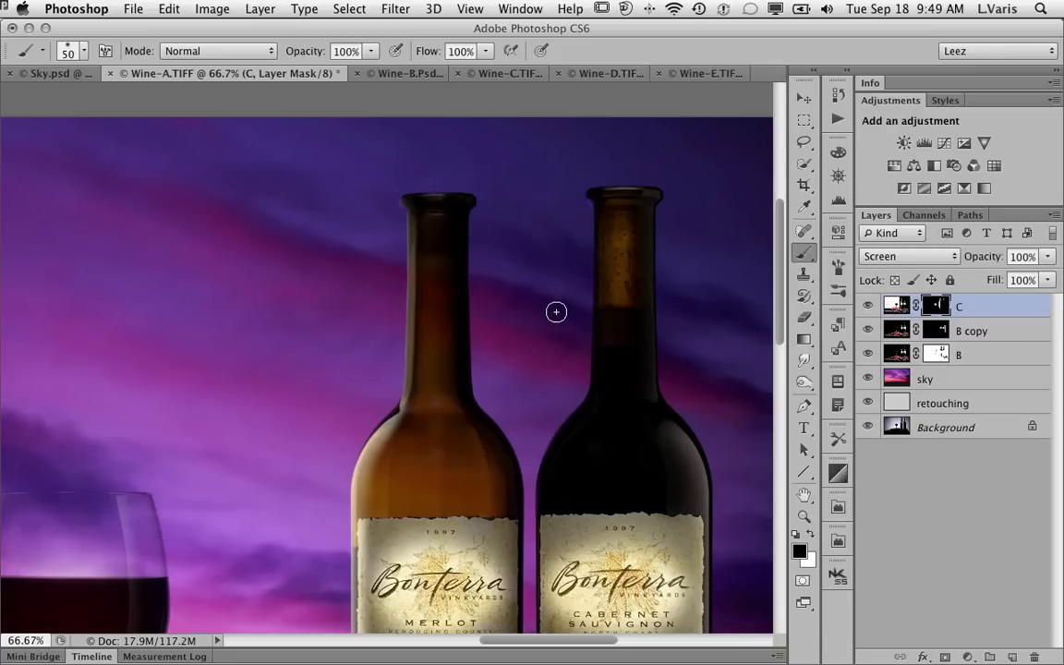
pyautogui.press('super+minus')
pyautogui.press('super+minus')
pyautogui.press('super+minus')
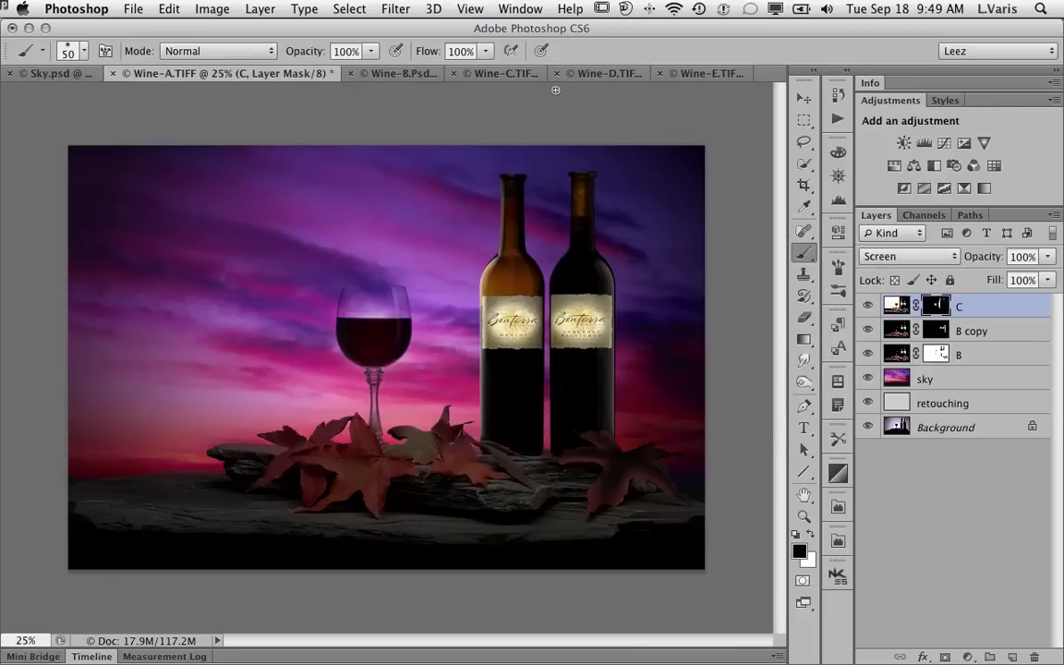
# - Drag the Wine-D image into the Wine-A composite as Layer 1 and set it to Screen
pyautogui.click(616, 76)
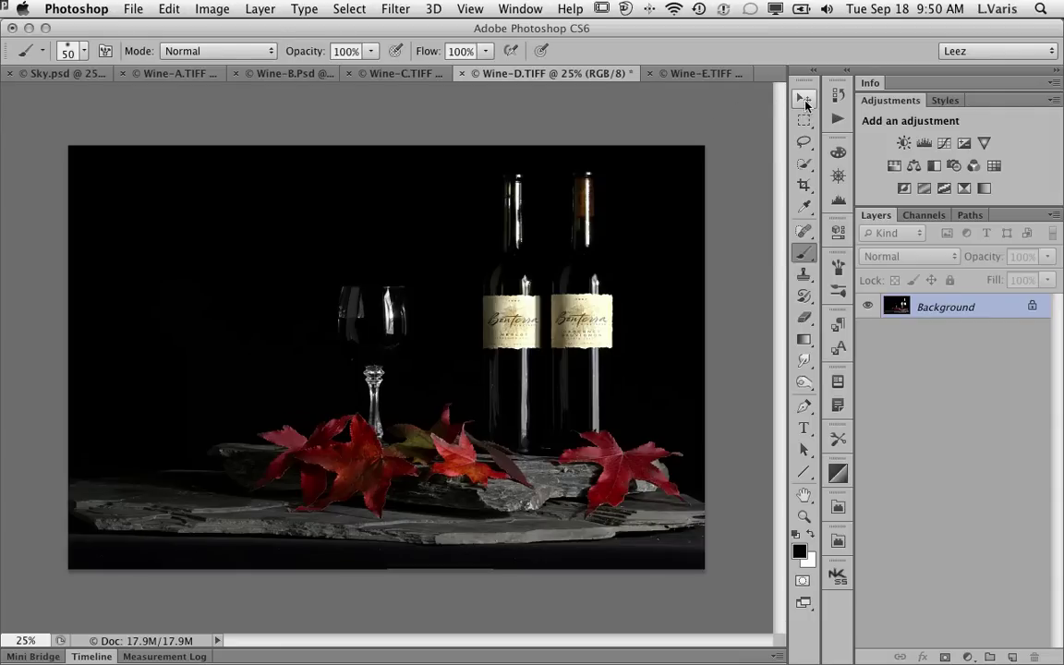
pyautogui.press('v')
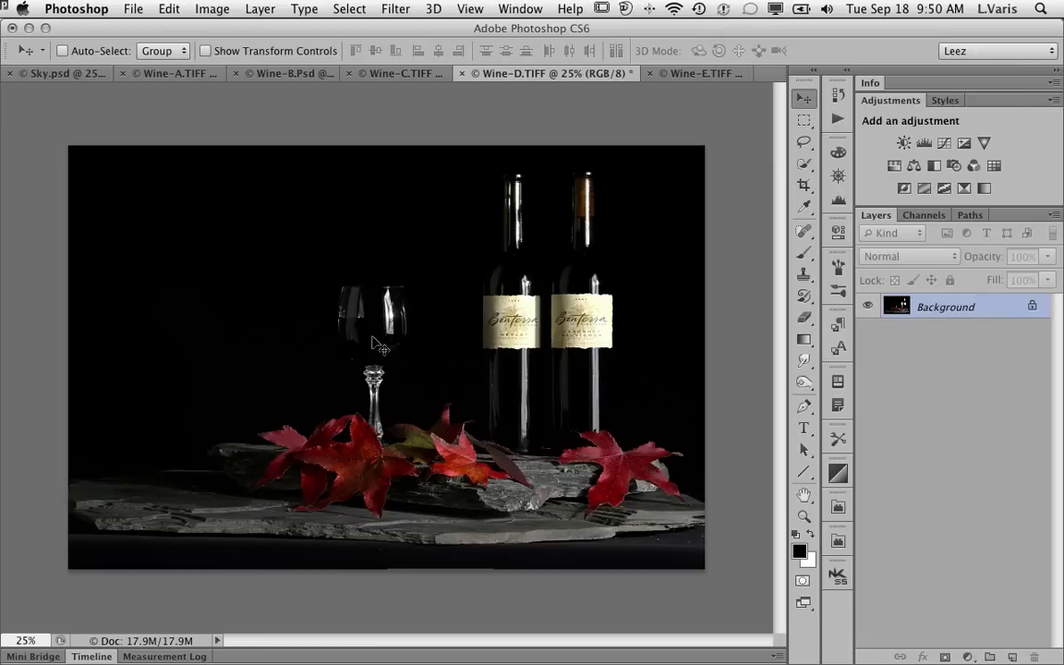
pyautogui.moveTo(380, 346)
pyautogui.mouseDown()
pyautogui.moveTo(173, 70)
pyautogui.moveTo(194, 78)
pyautogui.moveTo(363, 280)
pyautogui.moveTo(351, 325)
pyautogui.moveTo(374, 331)
pyautogui.mouseUp()
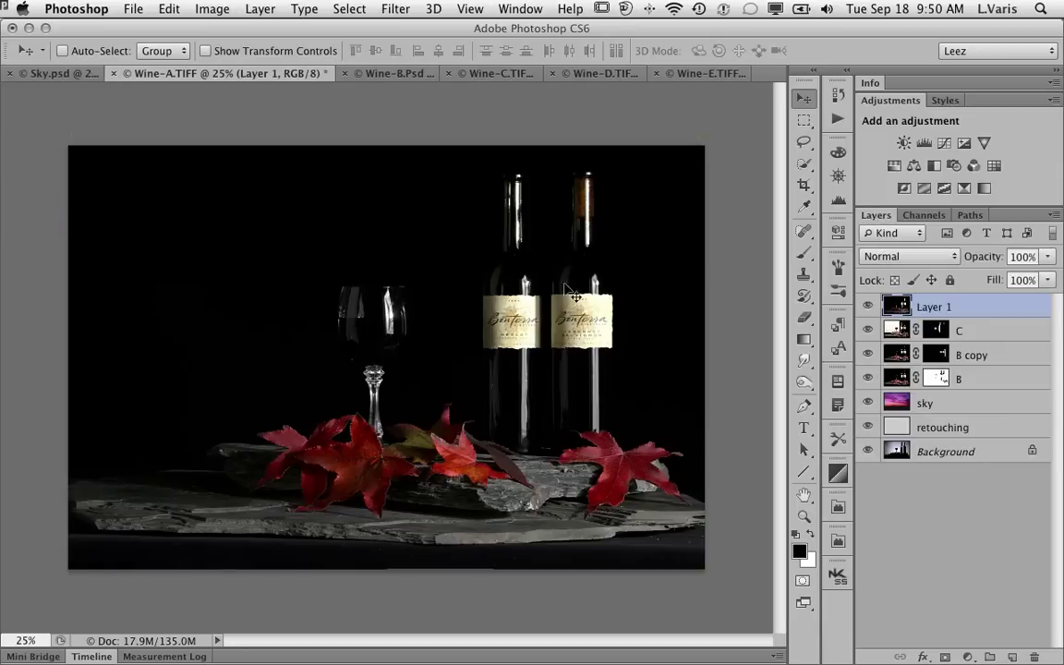
pyautogui.click(921, 263)
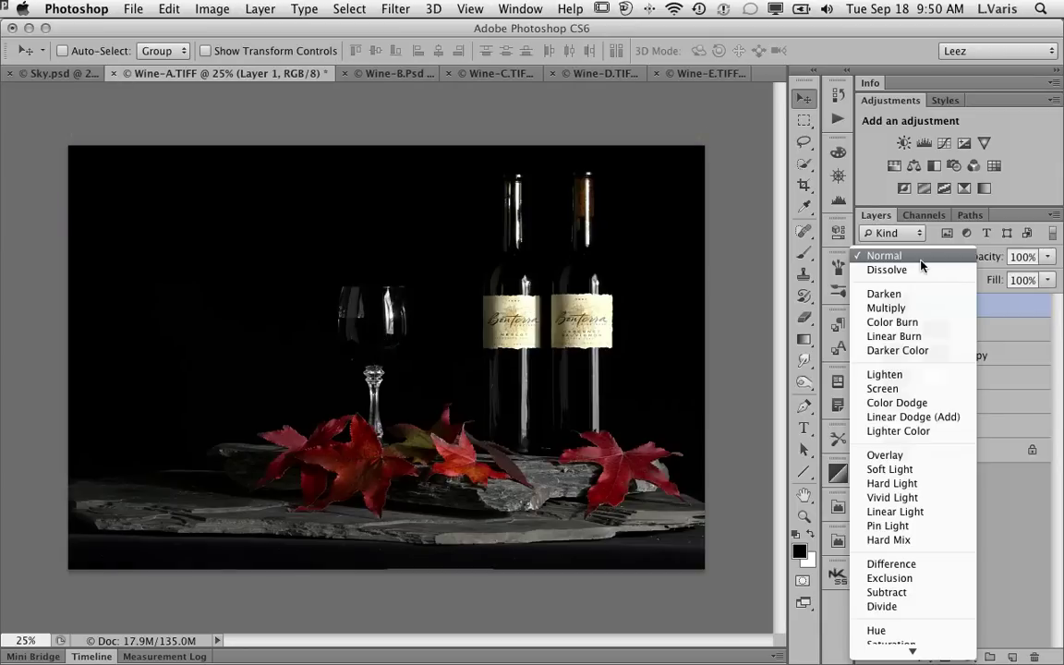
pyautogui.click(885, 389)
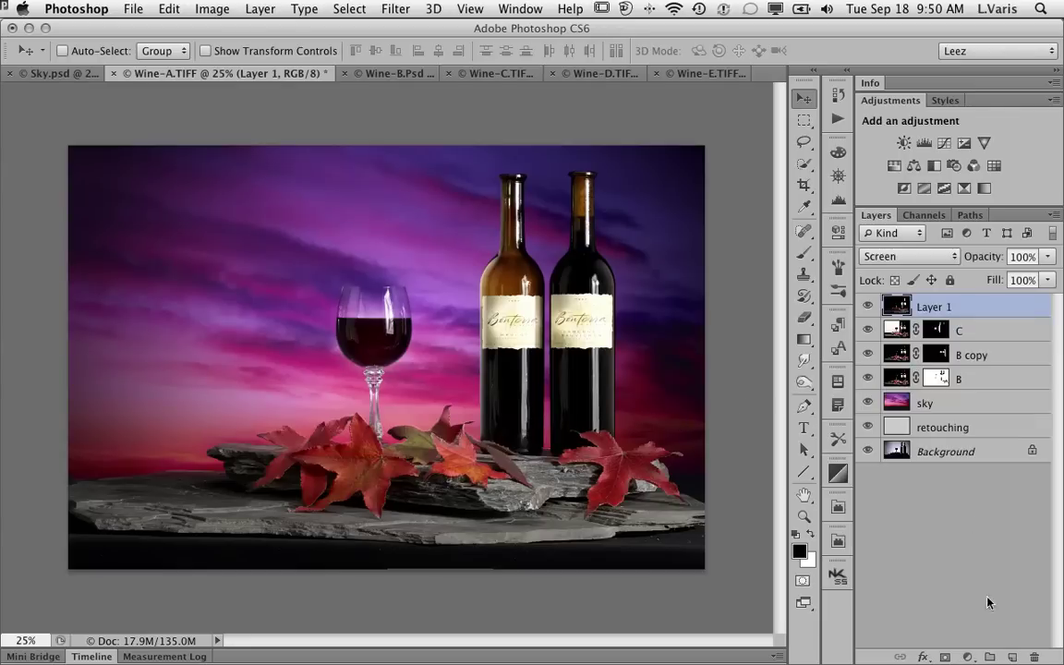
# - Hide Layer 1 behind a black mask and ready the Brush with white as foreground
pyautogui.keyDown('alt'); pyautogui.click(944, 656); pyautogui.keyUp('alt')
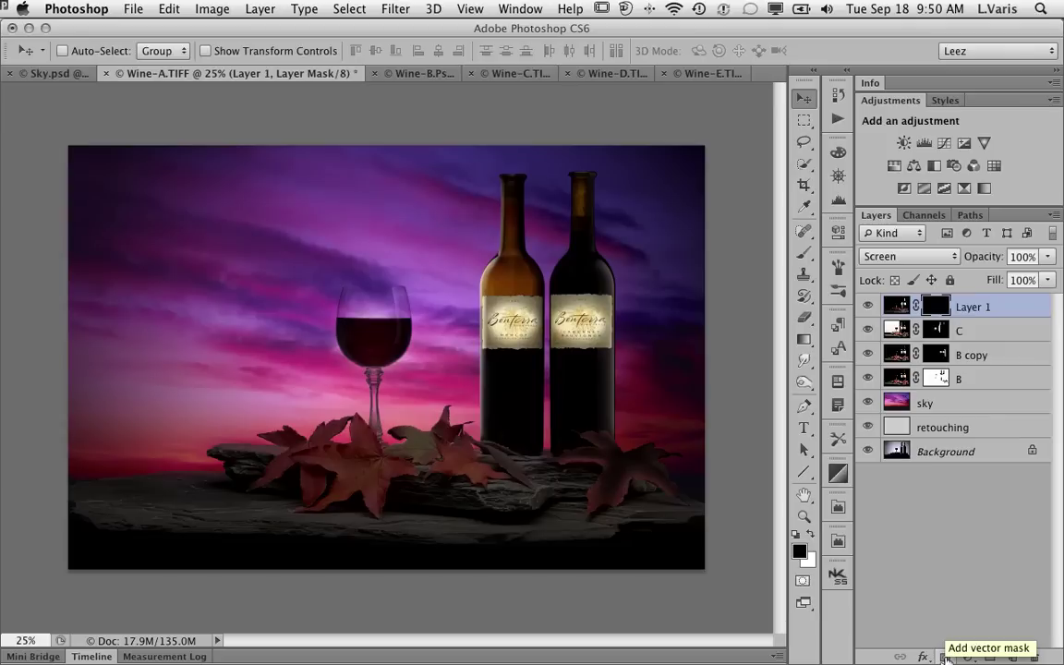
pyautogui.click(805, 254)
pyautogui.click(814, 534)
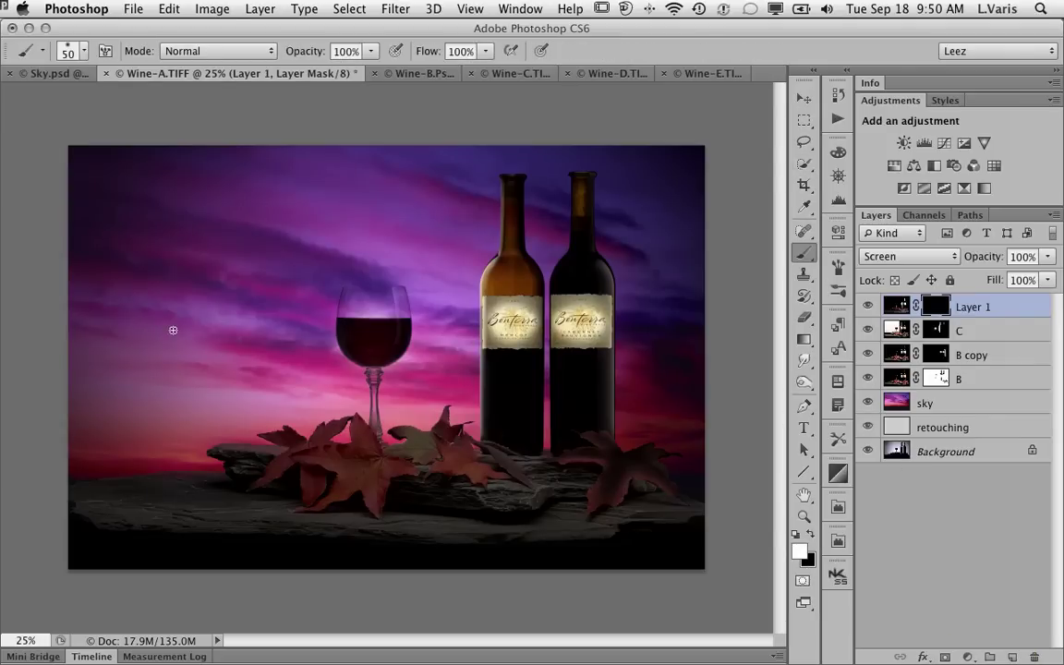
# - Enlarge the brush to 125 and reveal the crisp glass stem from Layer 1
pyautogui.keyDown('super'); pyautogui.click(386, 405); pyautogui.keyUp('super')
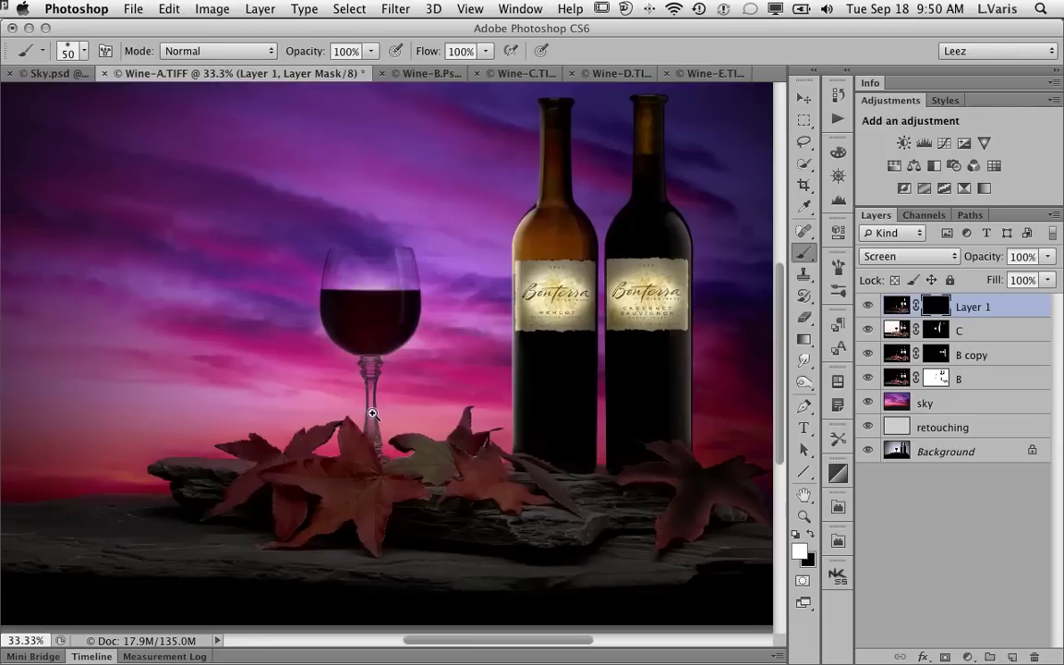
pyautogui.keyDown('super'); pyautogui.click(378, 388); pyautogui.keyUp('super')
pyautogui.keyDown('super'); pyautogui.click(367, 357); pyautogui.keyUp('super')
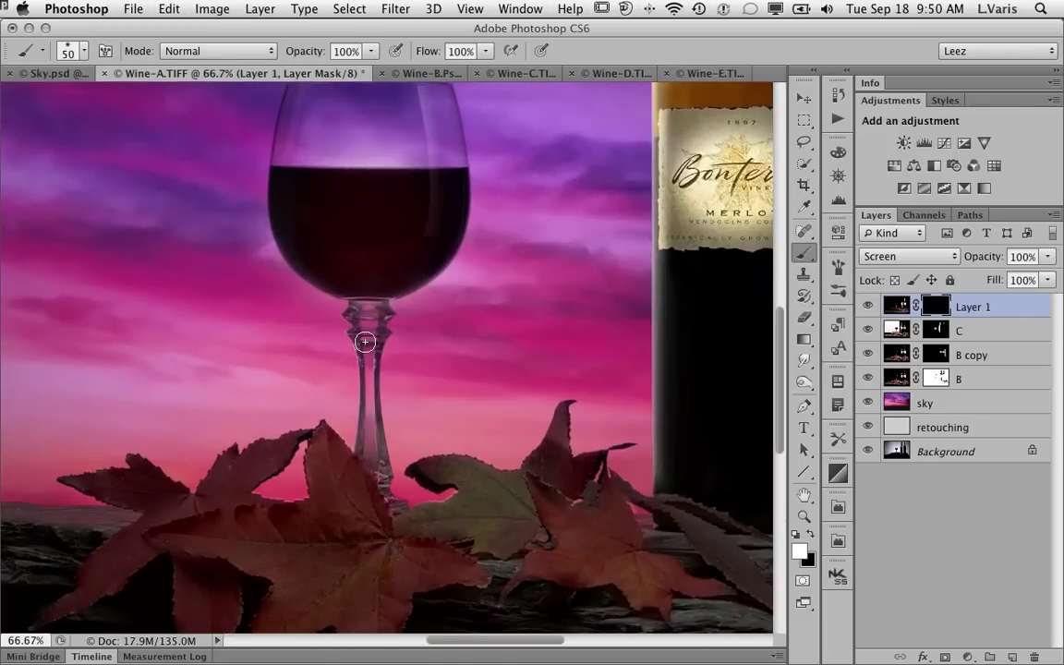
pyautogui.press(']')
pyautogui.press(']')
pyautogui.press(']')
pyautogui.press(']')
pyautogui.press(']')
pyautogui.press(']')
pyautogui.moveTo(364, 325)
pyautogui.mouseDown()
pyautogui.moveTo(365, 305)
pyautogui.moveTo(391, 507)
pyautogui.moveTo(296, 398)
pyautogui.moveTo(249, 411)
pyautogui.moveTo(245, 388)
pyautogui.moveTo(142, 473)
pyautogui.moveTo(67, 495)
pyautogui.moveTo(197, 434)
pyautogui.moveTo(239, 505)
pyautogui.moveTo(266, 423)
pyautogui.moveTo(270, 357)
pyautogui.moveTo(236, 341)
pyautogui.moveTo(139, 349)
pyautogui.moveTo(173, 386)
pyautogui.moveTo(238, 399)
pyautogui.moveTo(159, 387)
pyautogui.moveTo(391, 426)
pyautogui.moveTo(304, 408)
pyautogui.moveTo(225, 429)
pyautogui.moveTo(202, 444)
pyautogui.moveTo(234, 496)
pyautogui.moveTo(354, 447)
pyautogui.moveTo(468, 435)
pyautogui.moveTo(425, 454)
pyautogui.moveTo(404, 528)
pyautogui.moveTo(417, 509)
pyautogui.moveTo(375, 537)
pyautogui.moveTo(158, 520)
pyautogui.moveTo(96, 528)
pyautogui.mouseUp()
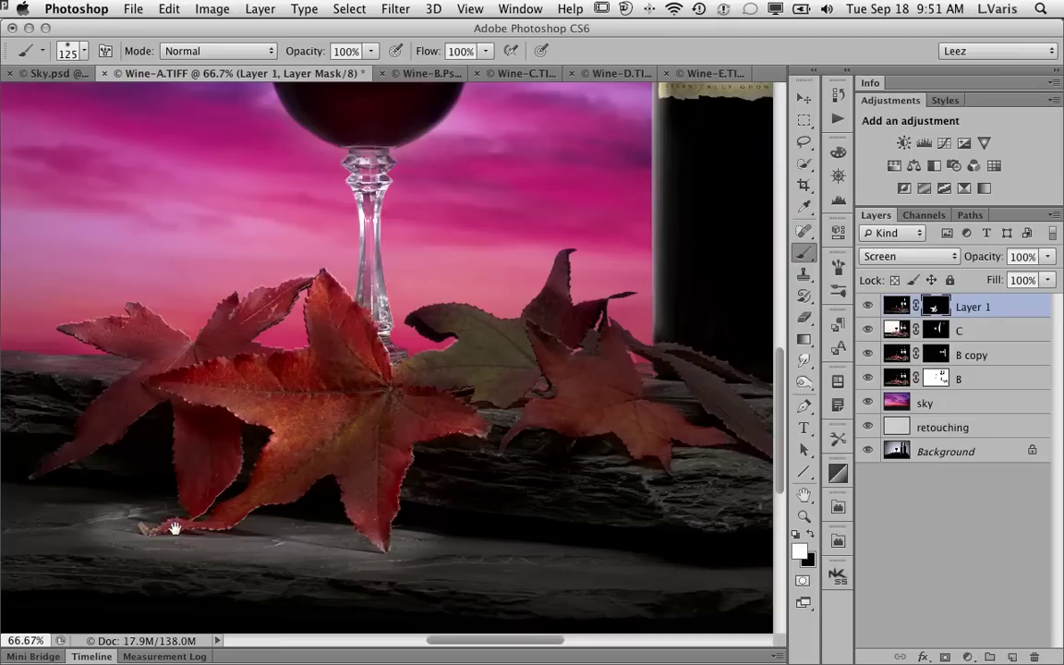
# - Paint white along the rock slab under the leaves to reveal Layer 1's bright stone highlight
pyautogui.moveTo(172, 545)
pyautogui.mouseDown()
pyautogui.moveTo(489, 474)
pyautogui.moveTo(263, 465)
pyautogui.mouseUp()
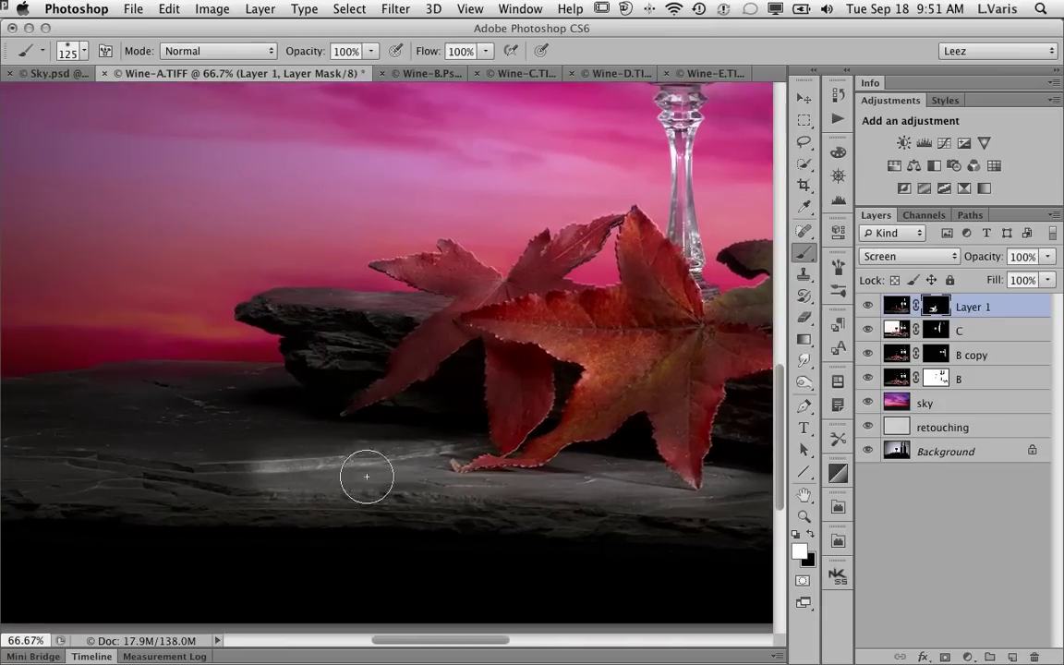
pyautogui.moveTo(622, 491)
pyautogui.mouseDown()
pyautogui.moveTo(224, 480)
pyautogui.moveTo(129, 490)
pyautogui.moveTo(161, 487)
pyautogui.moveTo(12, 475)
pyautogui.mouseUp()
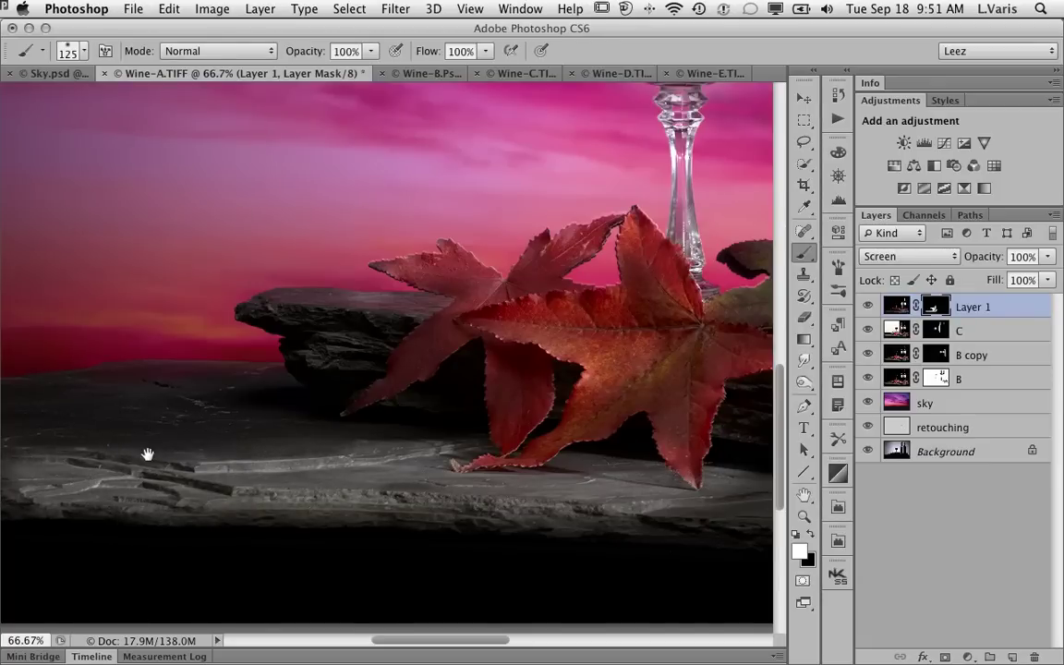
pyautogui.moveTo(147, 452)
pyautogui.mouseDown()
pyautogui.moveTo(433, 474)
pyautogui.moveTo(370, 487)
pyautogui.moveTo(219, 485)
pyautogui.moveTo(42, 455)
pyautogui.moveTo(94, 485)
pyautogui.moveTo(343, 517)
pyautogui.moveTo(316, 495)
pyautogui.moveTo(119, 461)
pyautogui.moveTo(54, 437)
pyautogui.moveTo(524, 497)
pyautogui.moveTo(487, 373)
pyautogui.moveTo(504, 347)
pyautogui.moveTo(453, 330)
pyautogui.moveTo(536, 339)
pyautogui.moveTo(516, 352)
pyautogui.moveTo(568, 343)
pyautogui.moveTo(526, 357)
pyautogui.moveTo(612, 314)
pyautogui.moveTo(566, 332)
pyautogui.moveTo(585, 326)
pyautogui.moveTo(474, 330)
pyautogui.mouseUp()
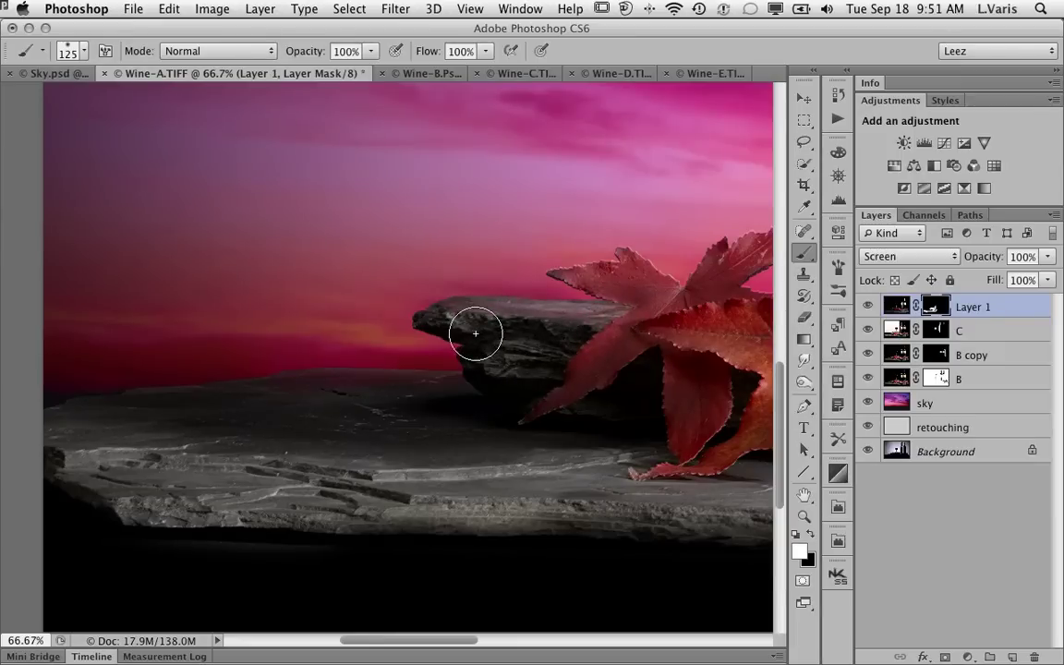
pyautogui.moveTo(671, 460)
pyautogui.mouseDown()
pyautogui.moveTo(368, 397)
pyautogui.moveTo(383, 380)
pyautogui.moveTo(380, 490)
pyautogui.moveTo(424, 517)
pyautogui.mouseUp()
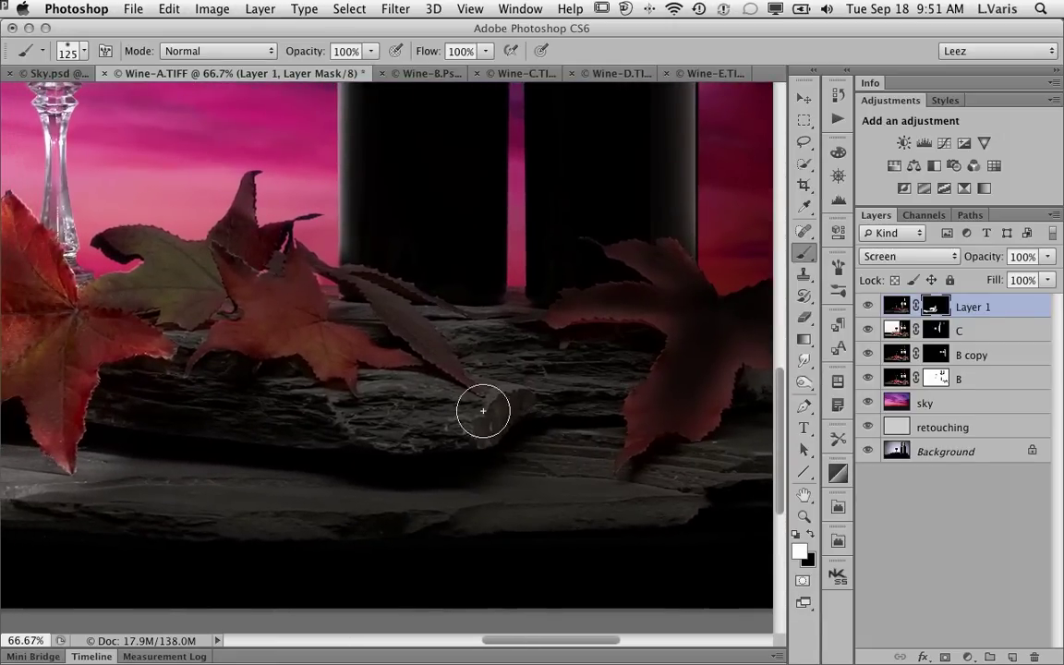
pyautogui.moveTo(494, 406)
pyautogui.mouseDown()
pyautogui.moveTo(210, 392)
pyautogui.moveTo(132, 394)
pyautogui.moveTo(370, 414)
pyautogui.moveTo(119, 414)
pyautogui.moveTo(190, 392)
pyautogui.moveTo(156, 394)
pyautogui.moveTo(269, 387)
pyautogui.moveTo(212, 384)
pyautogui.moveTo(218, 413)
pyautogui.moveTo(319, 398)
pyautogui.moveTo(264, 382)
pyautogui.moveTo(196, 384)
pyautogui.mouseUp()
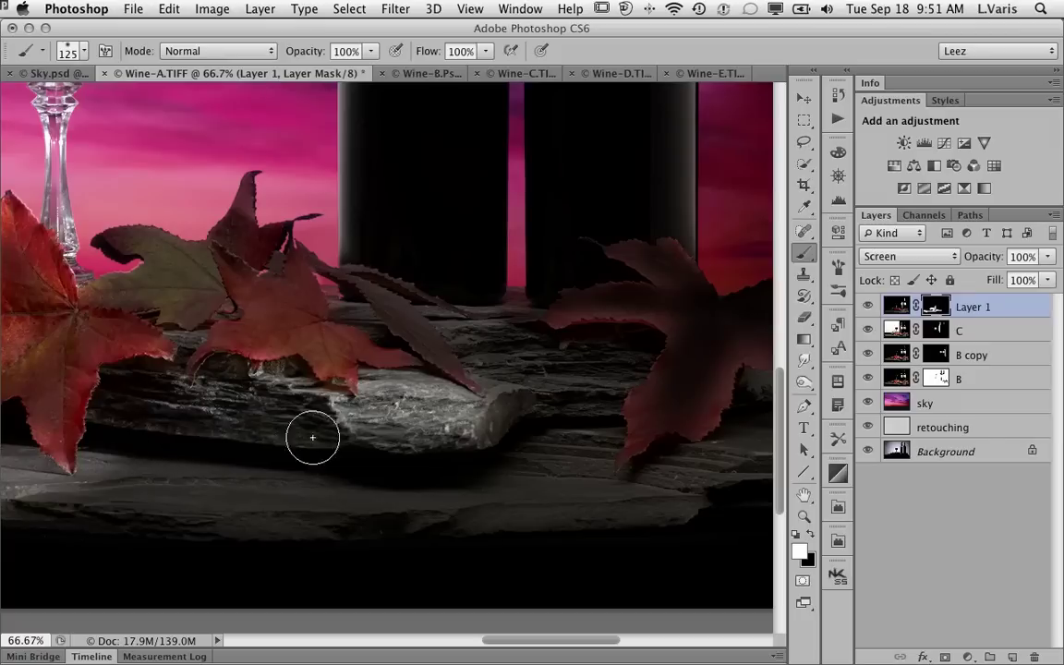
pyautogui.click(507, 429)
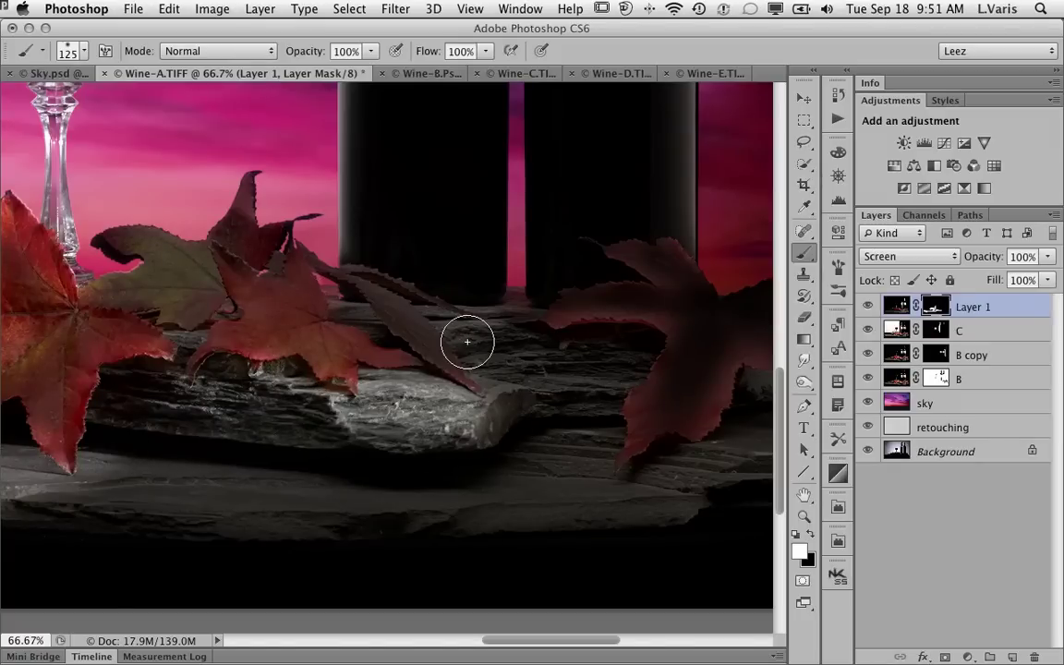
pyautogui.press('super+minus')
pyautogui.press('super+minus')
pyautogui.press('super+minus')
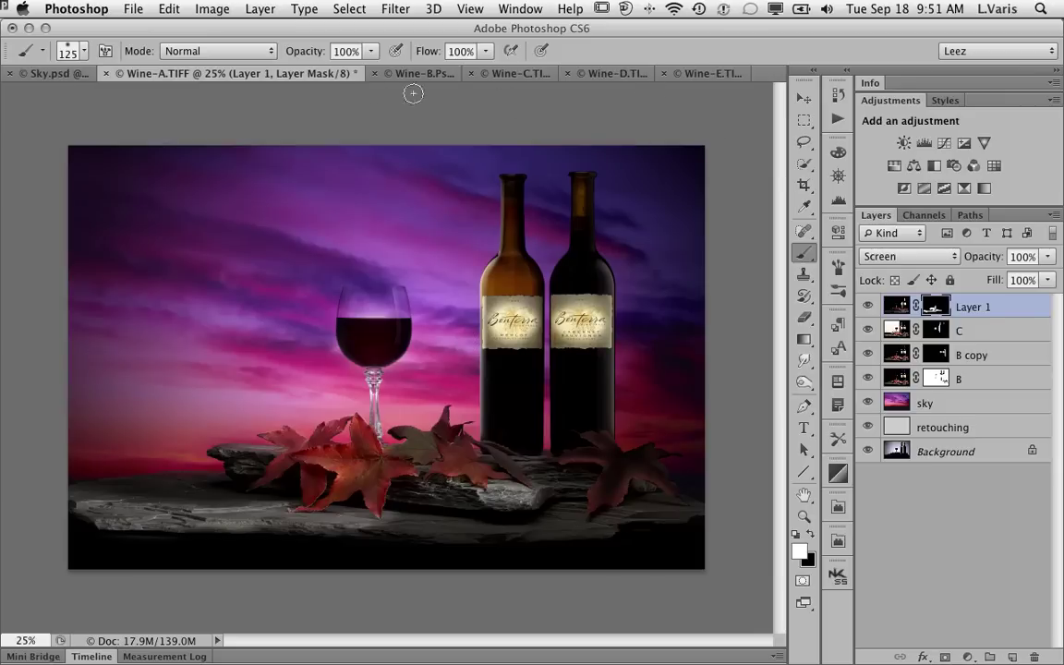
pyautogui.click(707, 73)
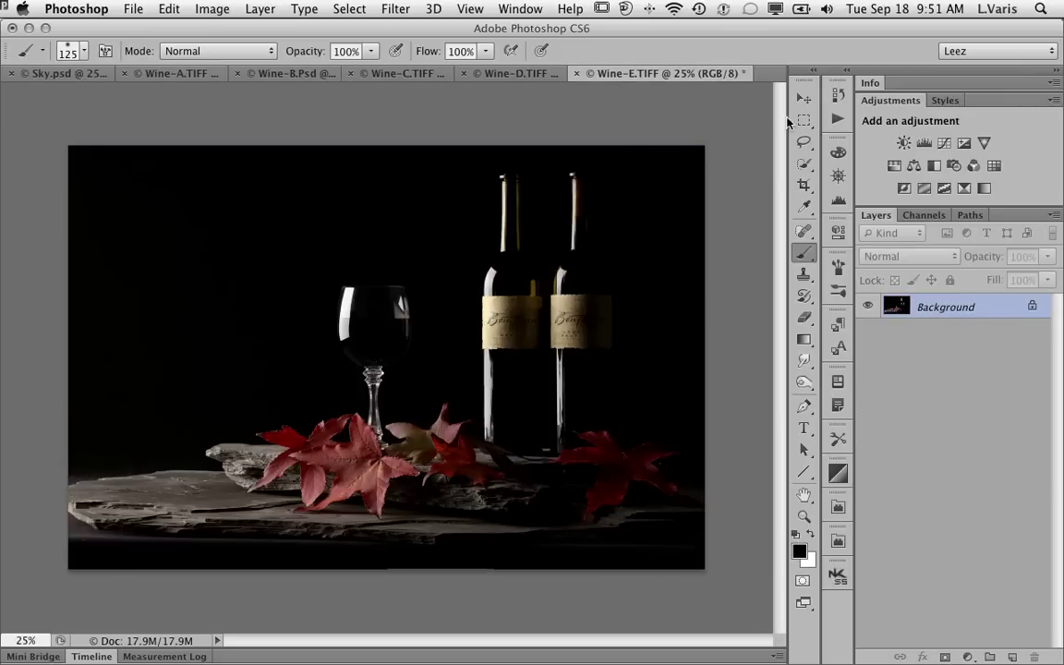
# - Drag Wine-E into the composite as Layer 2, blend it in Screen, and toggle it to compare
pyautogui.press('v')
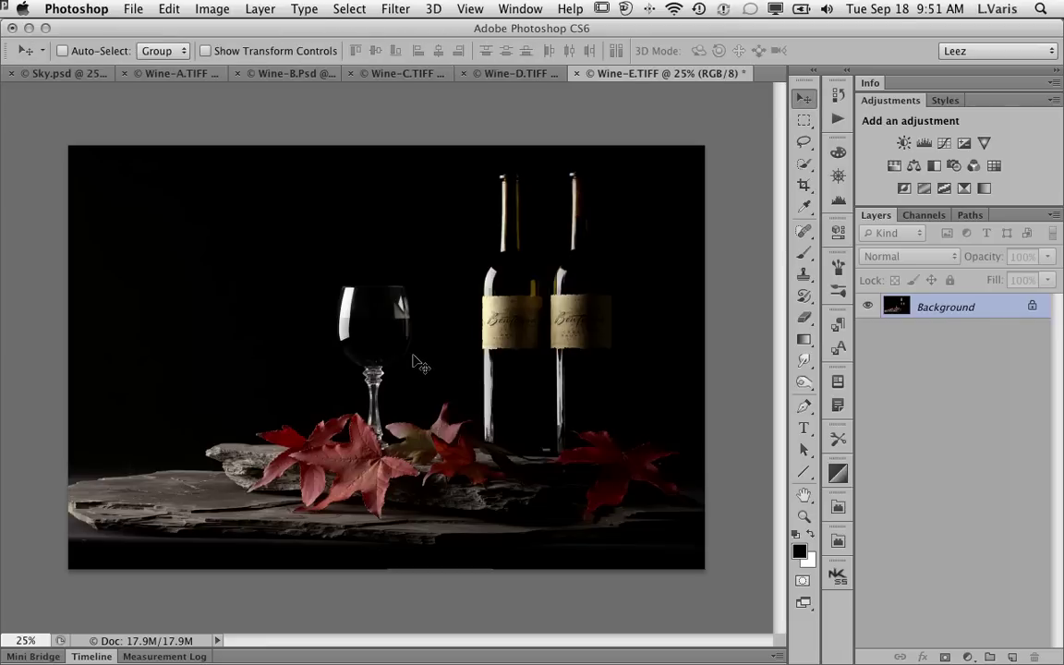
pyautogui.moveTo(419, 363)
pyautogui.mouseDown()
pyautogui.moveTo(297, 233)
pyautogui.moveTo(190, 72)
pyautogui.moveTo(316, 174)
pyautogui.moveTo(416, 296)
pyautogui.moveTo(421, 359)
pyautogui.mouseUp()
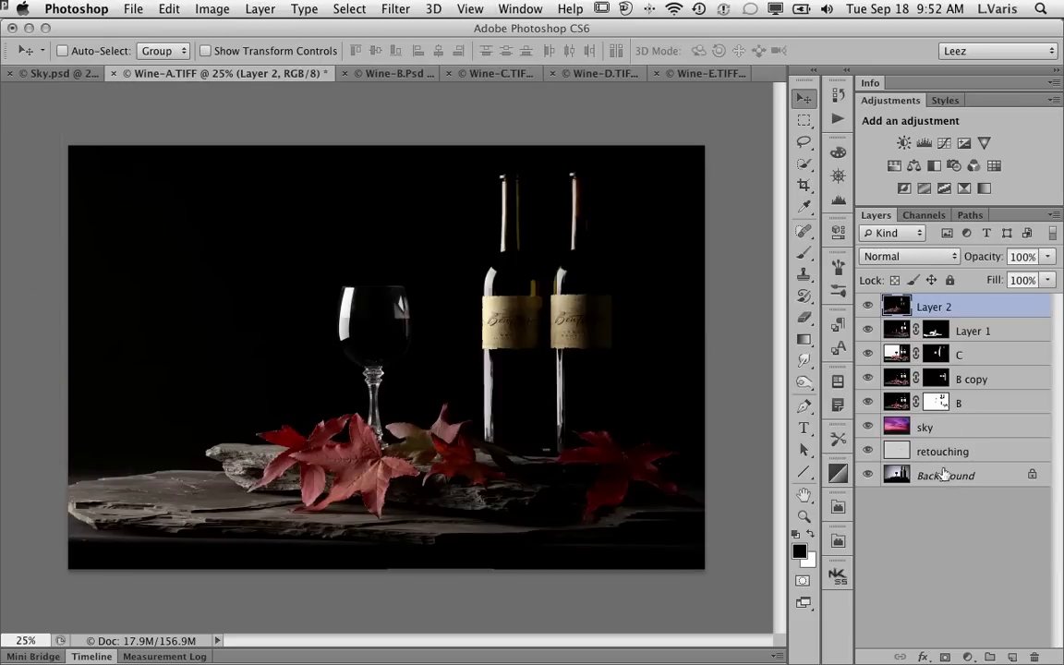
pyautogui.click(917, 259)
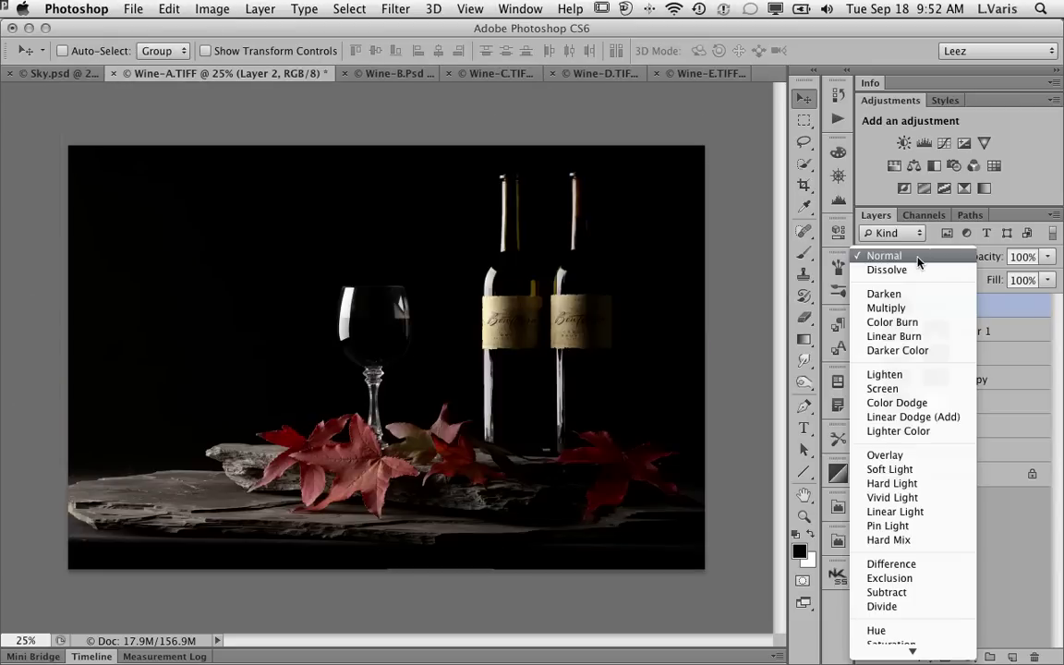
pyautogui.click(907, 390)
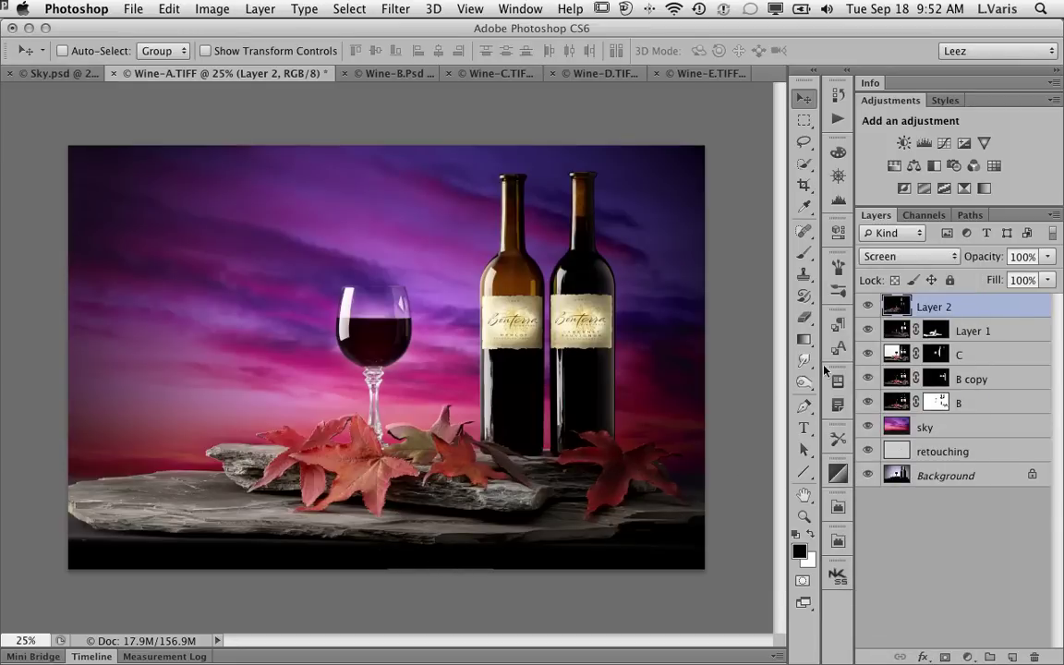
pyautogui.click(869, 308)
pyautogui.click(869, 307)
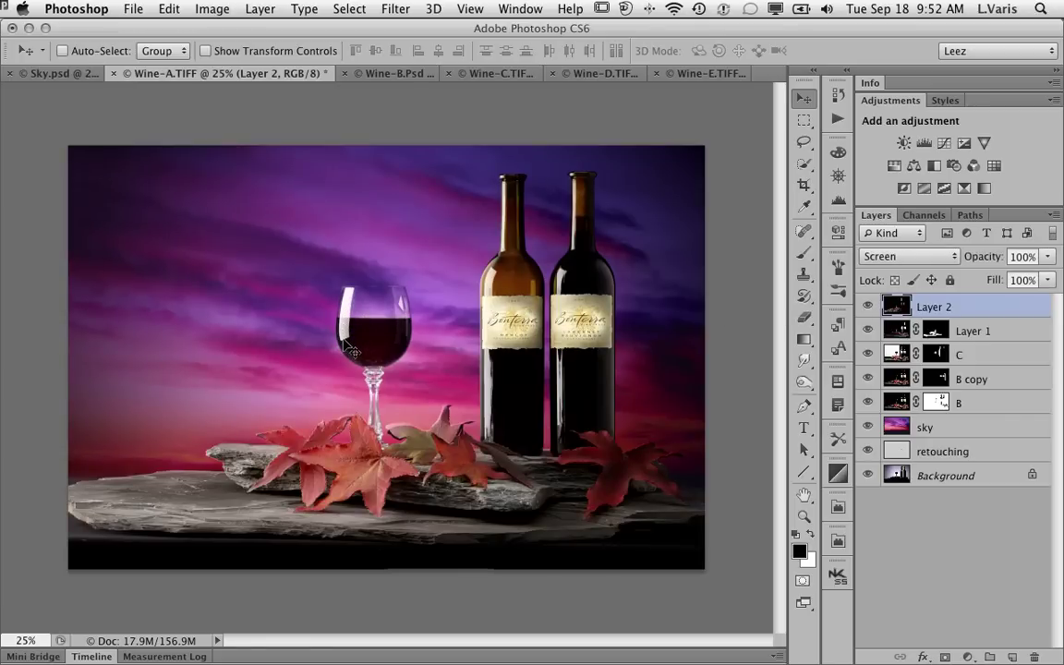
# - Hide Layer 2 behind a black mask and paint it back in over the red leaves and rock
pyautogui.keyDown('alt'); pyautogui.click(945, 657); pyautogui.keyUp('alt')
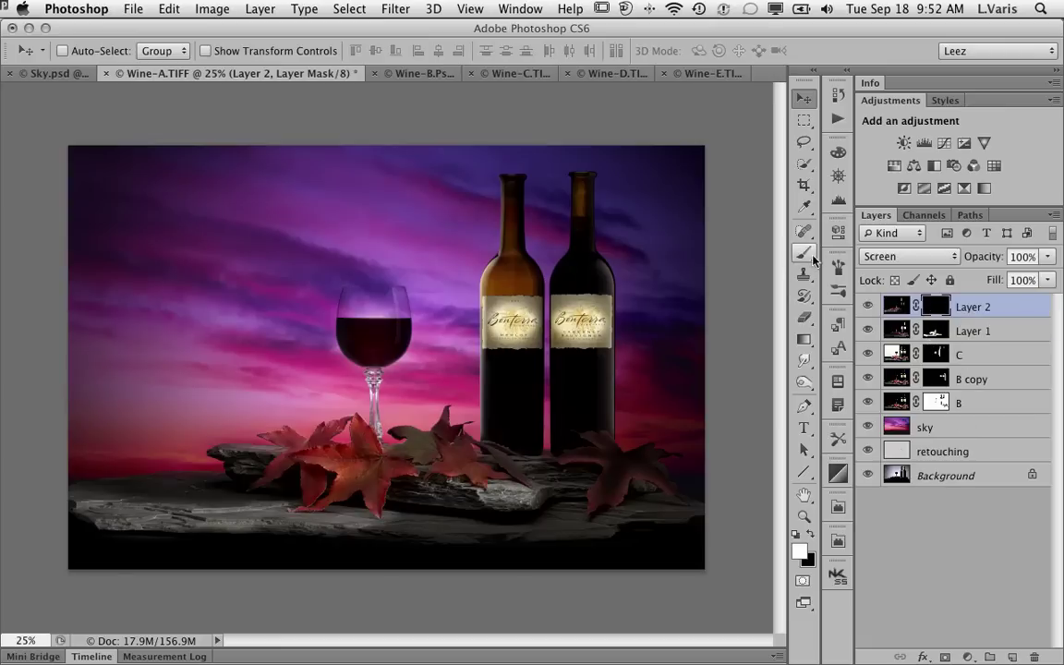
pyautogui.press('b')
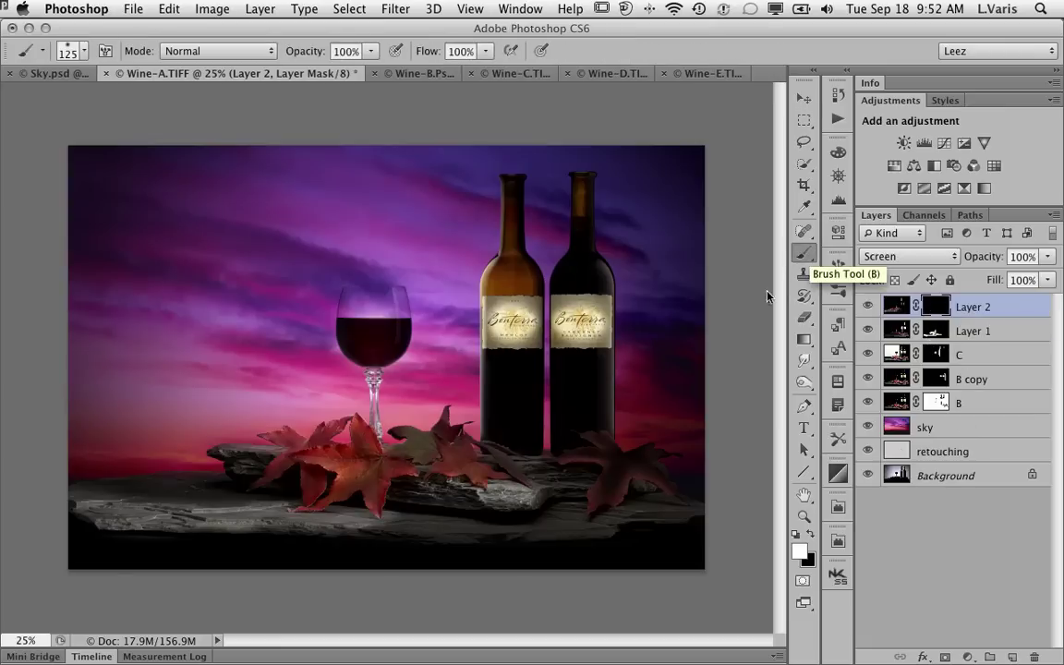
pyautogui.click(637, 513)
pyautogui.click(629, 503)
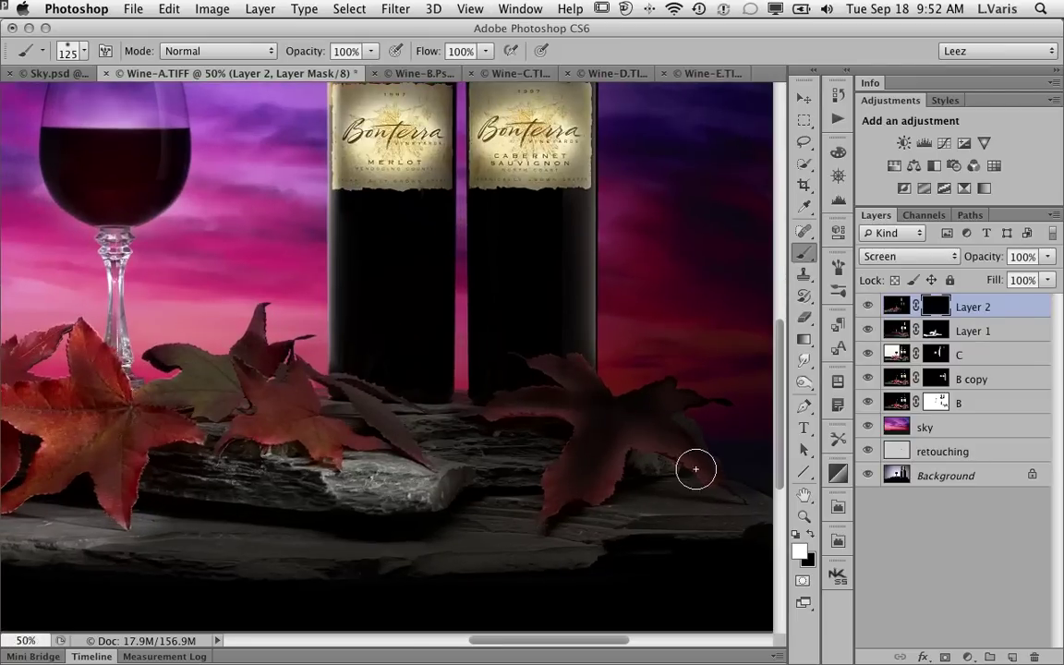
pyautogui.moveTo(723, 497)
pyautogui.mouseDown()
pyautogui.moveTo(647, 459)
pyautogui.moveTo(619, 473)
pyautogui.moveTo(673, 473)
pyautogui.moveTo(655, 449)
pyautogui.moveTo(605, 471)
pyautogui.moveTo(557, 518)
pyautogui.moveTo(557, 507)
pyautogui.moveTo(523, 522)
pyautogui.moveTo(572, 416)
pyautogui.moveTo(562, 443)
pyautogui.moveTo(574, 451)
pyautogui.moveTo(602, 405)
pyautogui.moveTo(493, 402)
pyautogui.moveTo(625, 417)
pyautogui.moveTo(579, 380)
pyautogui.moveTo(527, 365)
pyautogui.moveTo(587, 380)
pyautogui.moveTo(505, 356)
pyautogui.moveTo(597, 384)
pyautogui.moveTo(696, 394)
pyautogui.moveTo(643, 408)
pyautogui.moveTo(692, 387)
pyautogui.moveTo(649, 405)
pyautogui.moveTo(731, 406)
pyautogui.moveTo(631, 419)
pyautogui.moveTo(721, 452)
pyautogui.moveTo(667, 449)
pyautogui.mouseUp()
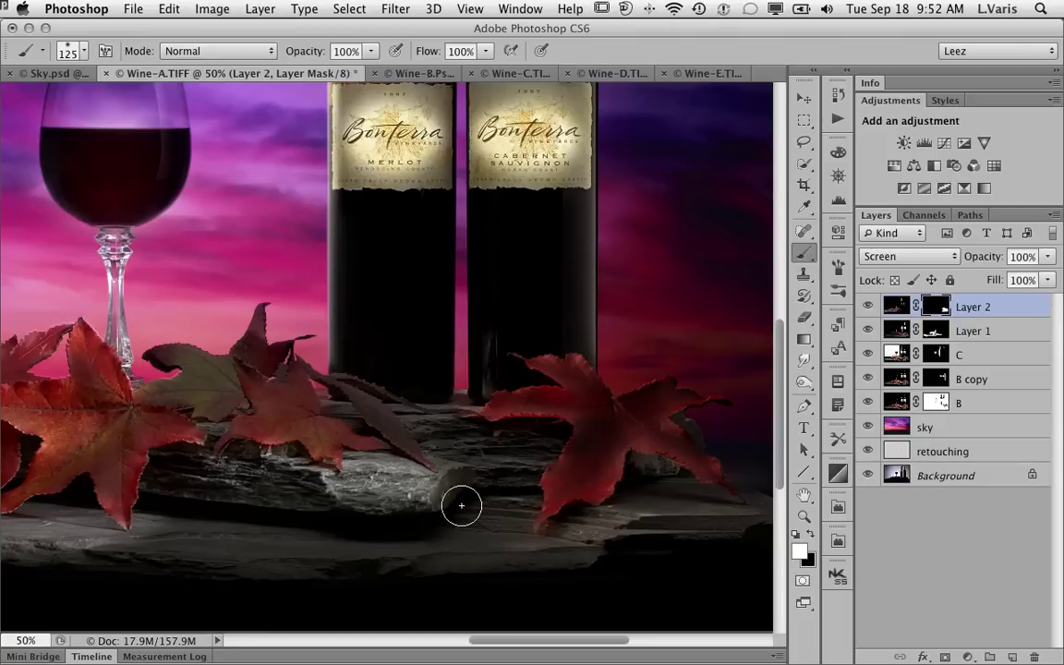
pyautogui.moveTo(518, 528)
pyautogui.mouseDown()
pyautogui.moveTo(147, 568)
pyautogui.moveTo(248, 474)
pyautogui.mouseUp()
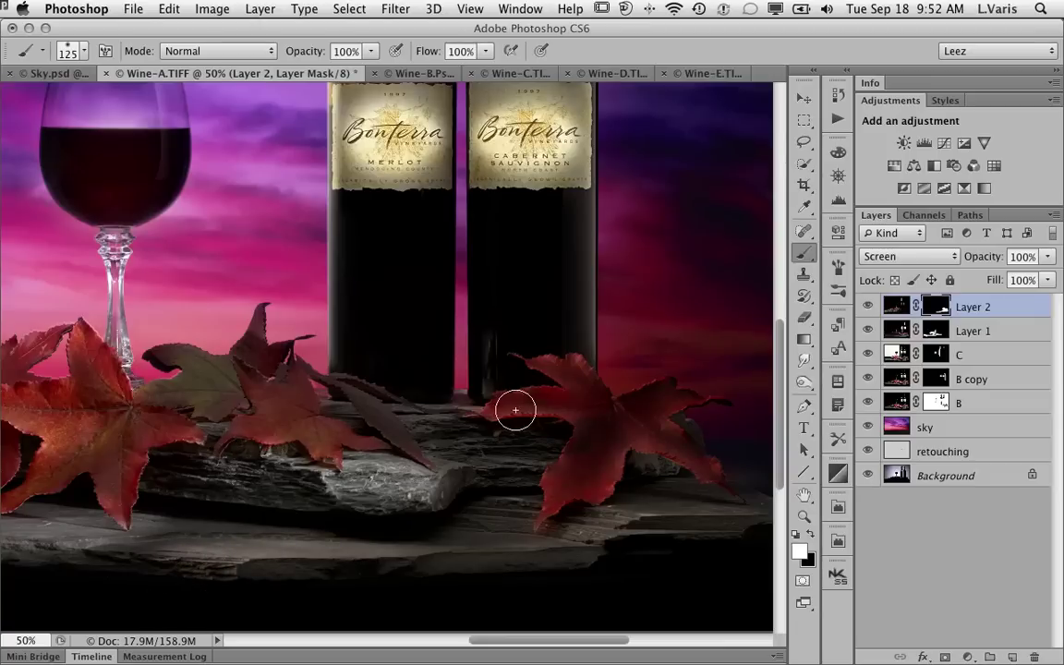
pyautogui.moveTo(294, 394)
pyautogui.mouseDown()
pyautogui.moveTo(257, 370)
pyautogui.moveTo(266, 404)
pyautogui.moveTo(259, 313)
pyautogui.moveTo(257, 343)
pyautogui.moveTo(237, 368)
pyautogui.moveTo(237, 323)
pyautogui.mouseUp()
pyautogui.scroll(2, 250, 337)
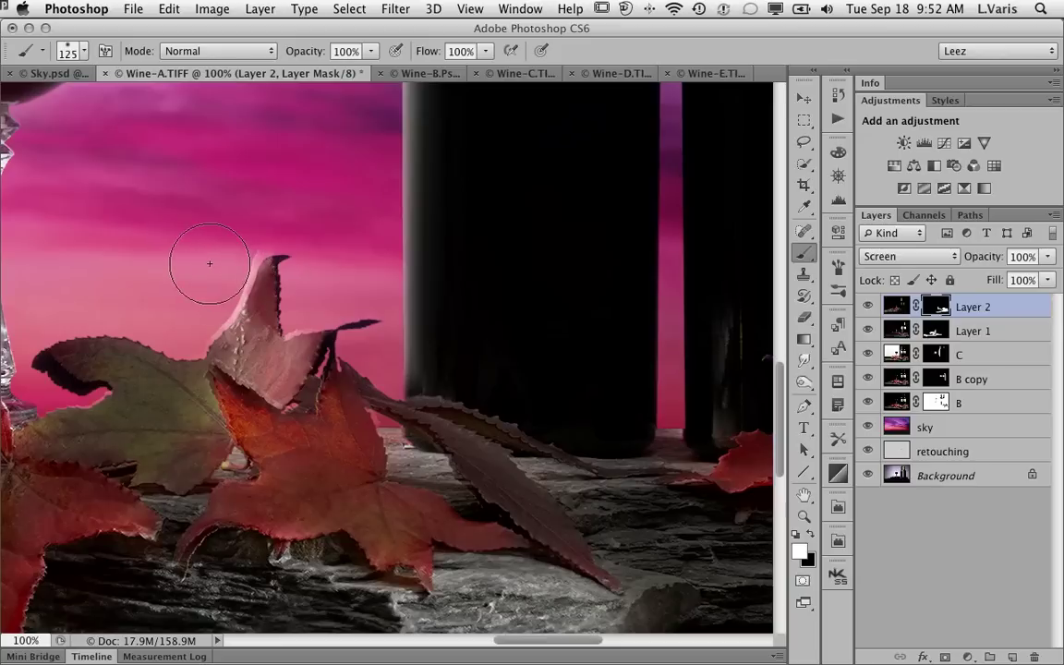
# - With a smaller brush, mask out pink sky at the leaf edges and reveal the green leaf
pyautogui.press('[')
pyautogui.press('[')
pyautogui.press('[')
pyautogui.press('x')
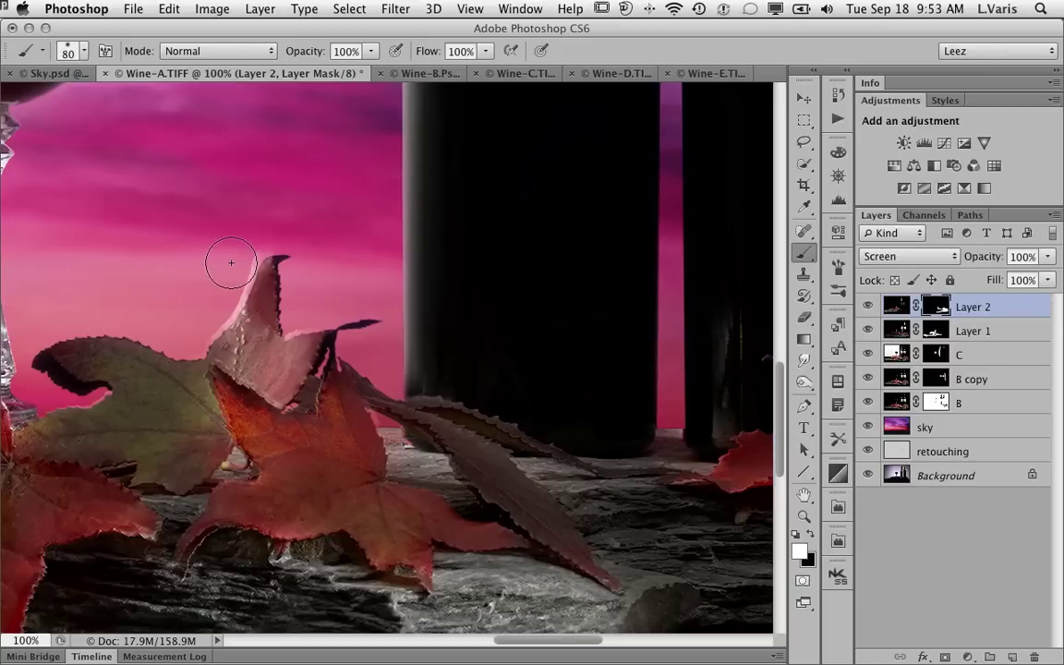
pyautogui.moveTo(255, 241)
pyautogui.mouseDown()
pyautogui.moveTo(213, 254)
pyautogui.moveTo(242, 243)
pyautogui.moveTo(230, 262)
pyautogui.mouseUp()
pyautogui.moveTo(325, 379)
pyautogui.mouseDown()
pyautogui.moveTo(286, 305)
pyautogui.moveTo(356, 338)
pyautogui.moveTo(362, 408)
pyautogui.moveTo(347, 367)
pyautogui.moveTo(297, 404)
pyautogui.mouseUp()
pyautogui.press('x')
pyautogui.moveTo(207, 472)
pyautogui.mouseDown()
pyautogui.moveTo(219, 393)
pyautogui.moveTo(216, 413)
pyautogui.moveTo(120, 373)
pyautogui.moveTo(214, 429)
pyautogui.moveTo(117, 448)
pyautogui.moveTo(66, 443)
pyautogui.moveTo(183, 441)
pyautogui.moveTo(177, 466)
pyautogui.moveTo(269, 430)
pyautogui.mouseUp()
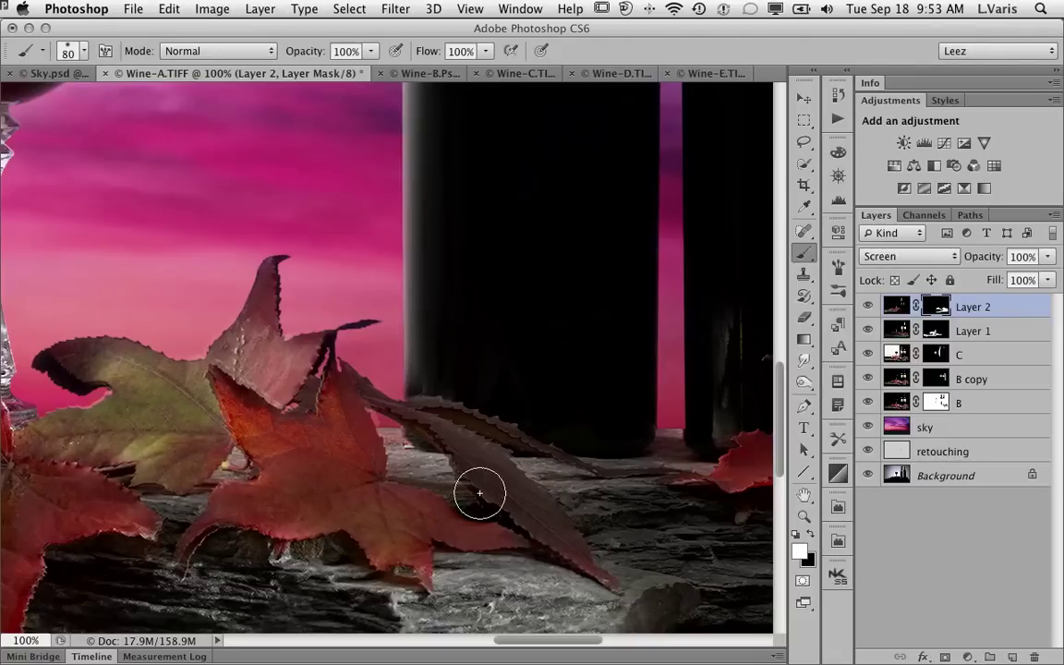
pyautogui.press('super+minus')
pyautogui.press('super+minus')
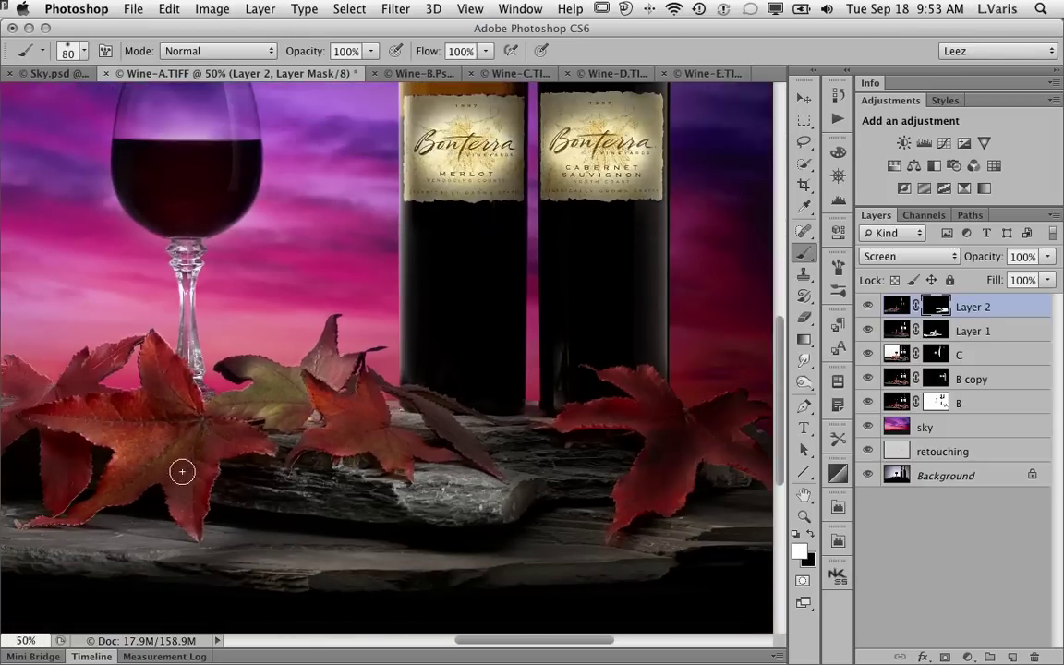
pyautogui.moveTo(296, 446); pyautogui.dragTo(516, 457)
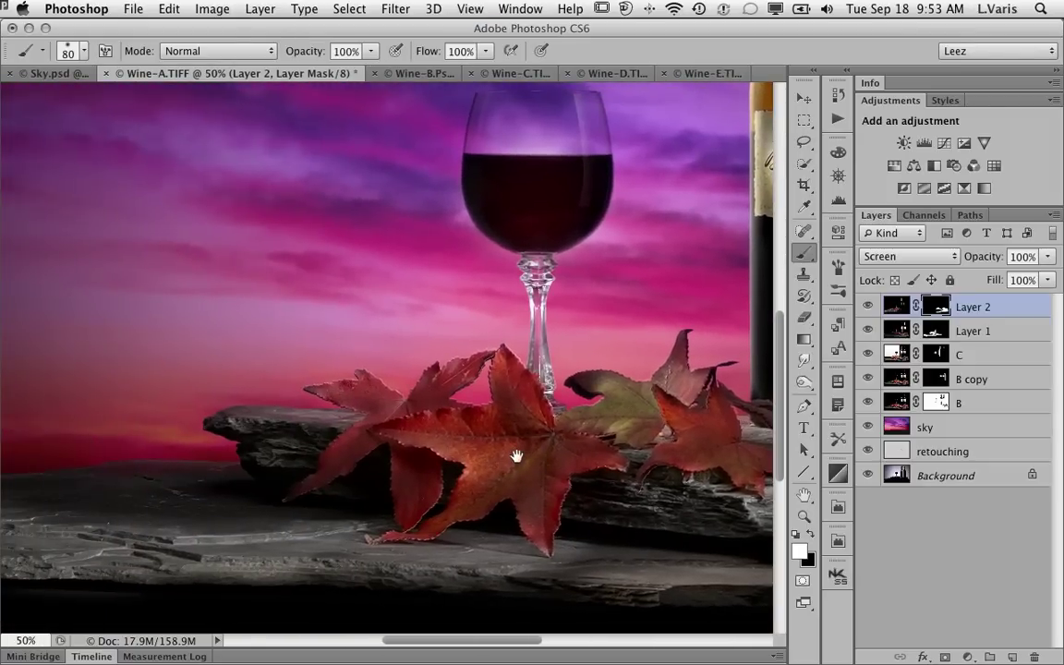
pyautogui.click(702, 74)
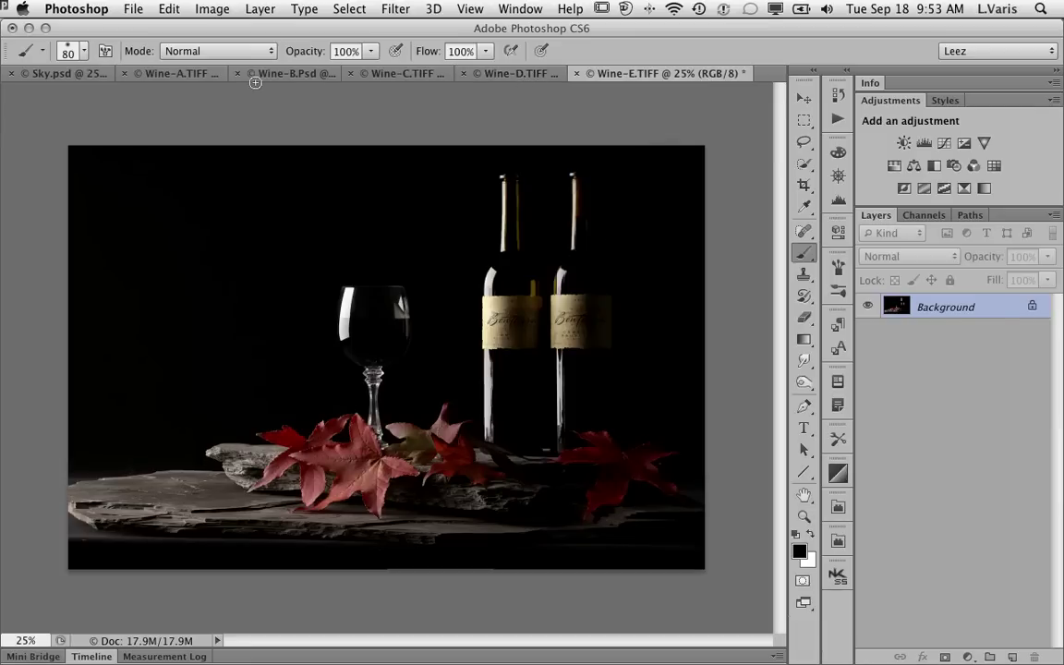
# - Back in Wine-A, reveal Layer 2 along the left rock's top edge with a smaller brush
pyautogui.click(159, 72)
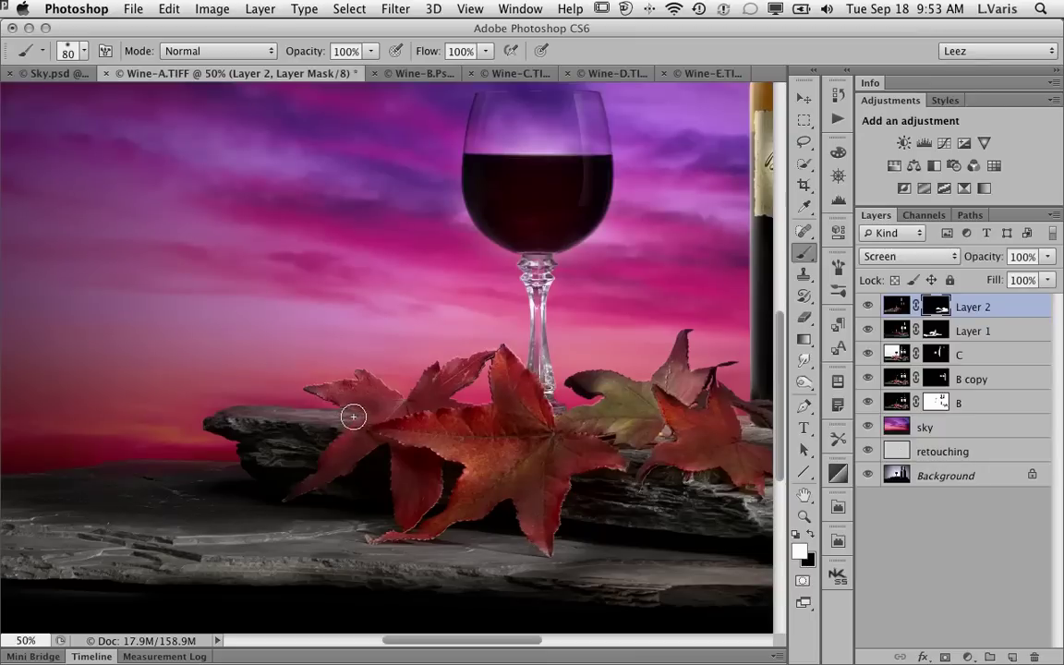
pyautogui.click(257, 423)
pyautogui.click(254, 421)
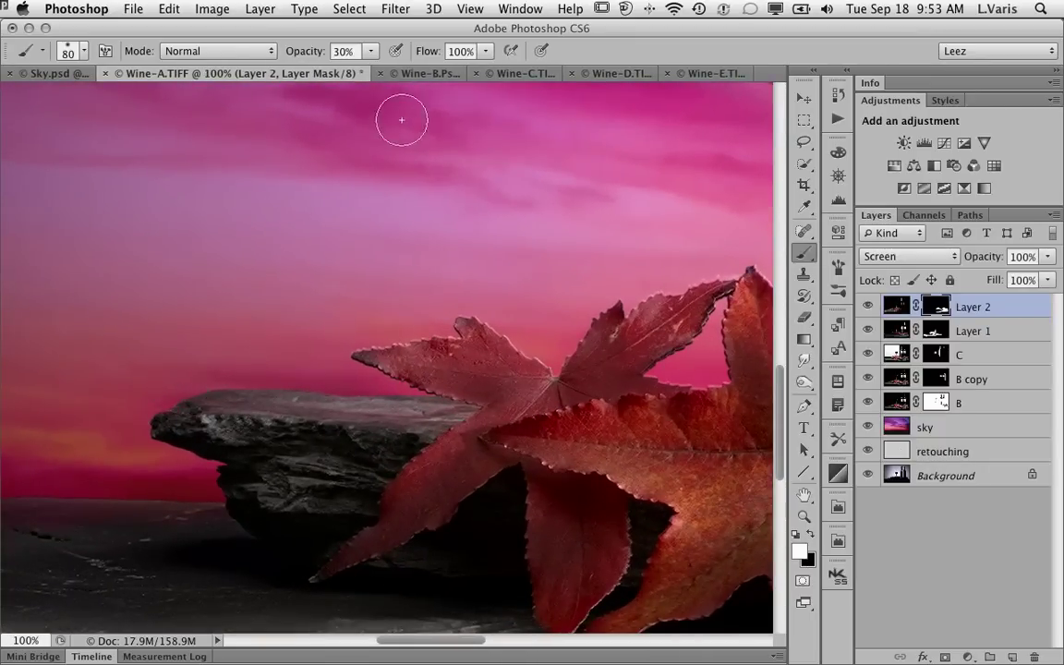
pyautogui.press('[')
pyautogui.press('[')
pyautogui.moveTo(217, 395)
pyautogui.mouseDown()
pyautogui.moveTo(382, 399)
pyautogui.moveTo(251, 397)
pyautogui.moveTo(164, 416)
pyautogui.moveTo(228, 394)
pyautogui.moveTo(171, 395)
pyautogui.moveTo(132, 403)
pyautogui.moveTo(196, 394)
pyautogui.moveTo(107, 430)
pyautogui.moveTo(292, 389)
pyautogui.moveTo(289, 399)
pyautogui.moveTo(228, 381)
pyautogui.moveTo(328, 388)
pyautogui.moveTo(528, 477)
pyautogui.moveTo(599, 466)
pyautogui.mouseUp()
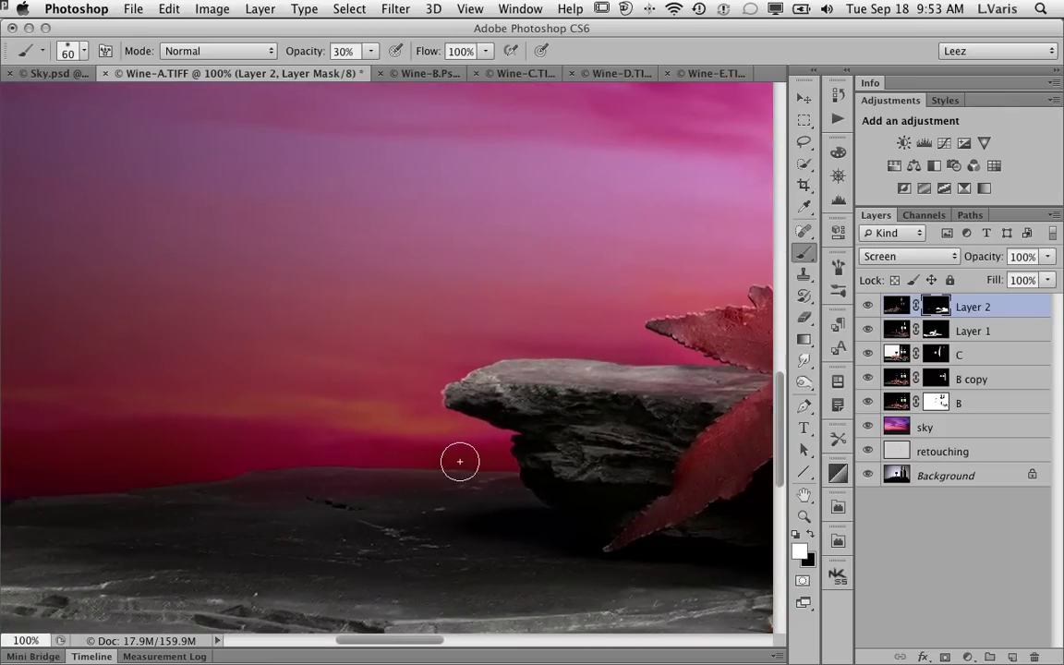
# - With a larger brush, softly reveal Layer 2 along the horizon band, especially on the left
pyautogui.press(']')
pyautogui.press(']')
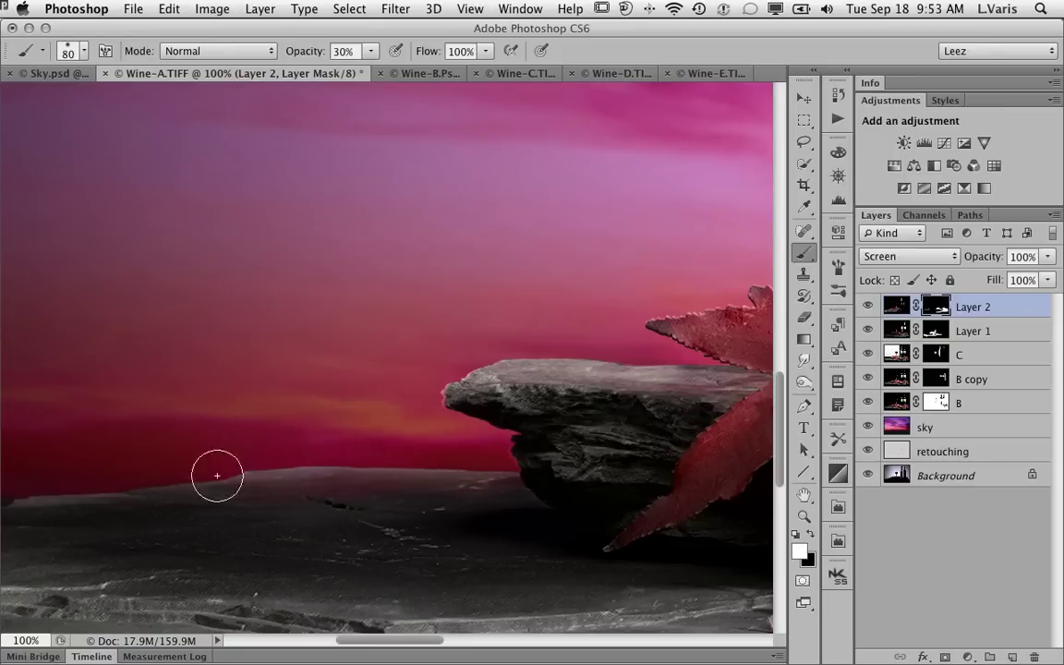
pyautogui.moveTo(308, 532); pyautogui.dragTo(443, 513)
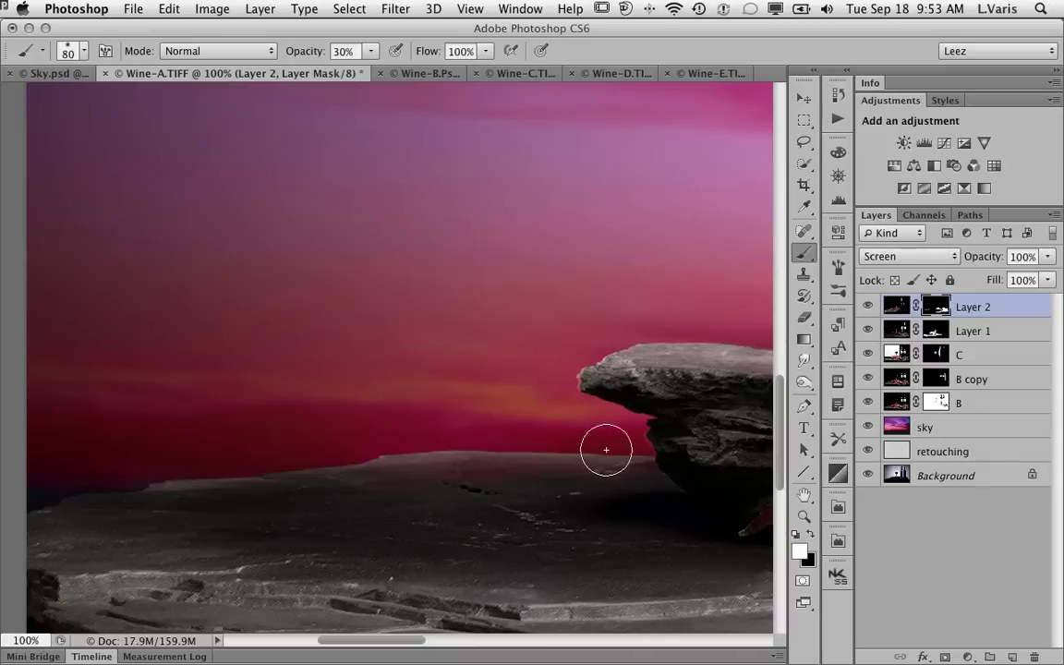
pyautogui.moveTo(606, 450)
pyautogui.mouseDown()
pyautogui.moveTo(627, 449)
pyautogui.moveTo(212, 447)
pyautogui.moveTo(140, 465)
pyautogui.mouseUp()
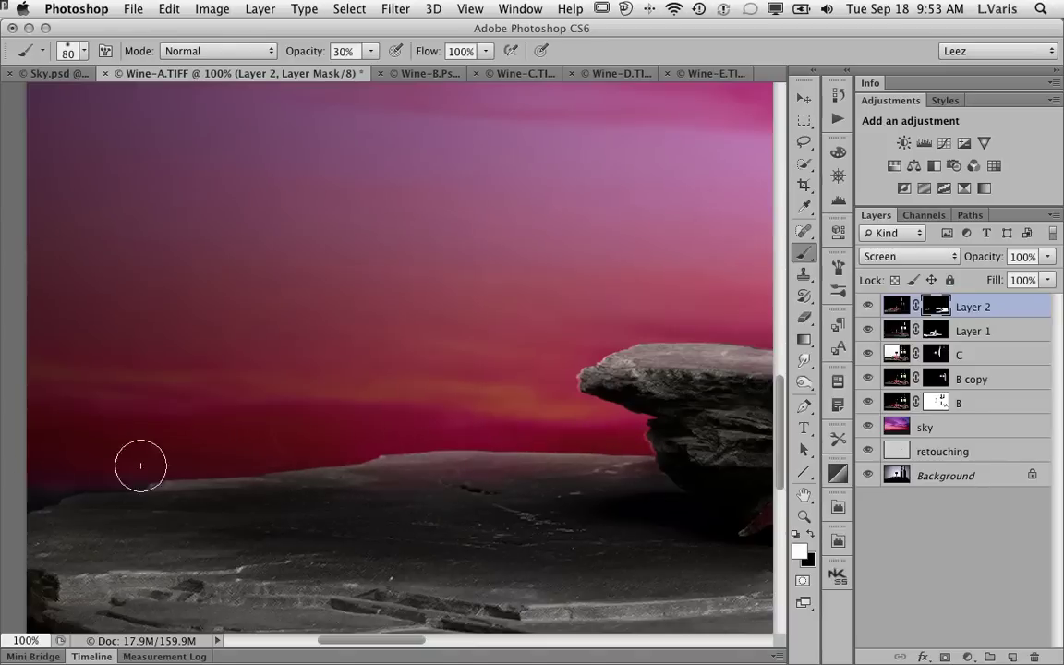
pyautogui.moveTo(527, 456)
pyautogui.mouseDown()
pyautogui.moveTo(328, 462)
pyautogui.moveTo(112, 486)
pyautogui.moveTo(42, 467)
pyautogui.mouseUp()
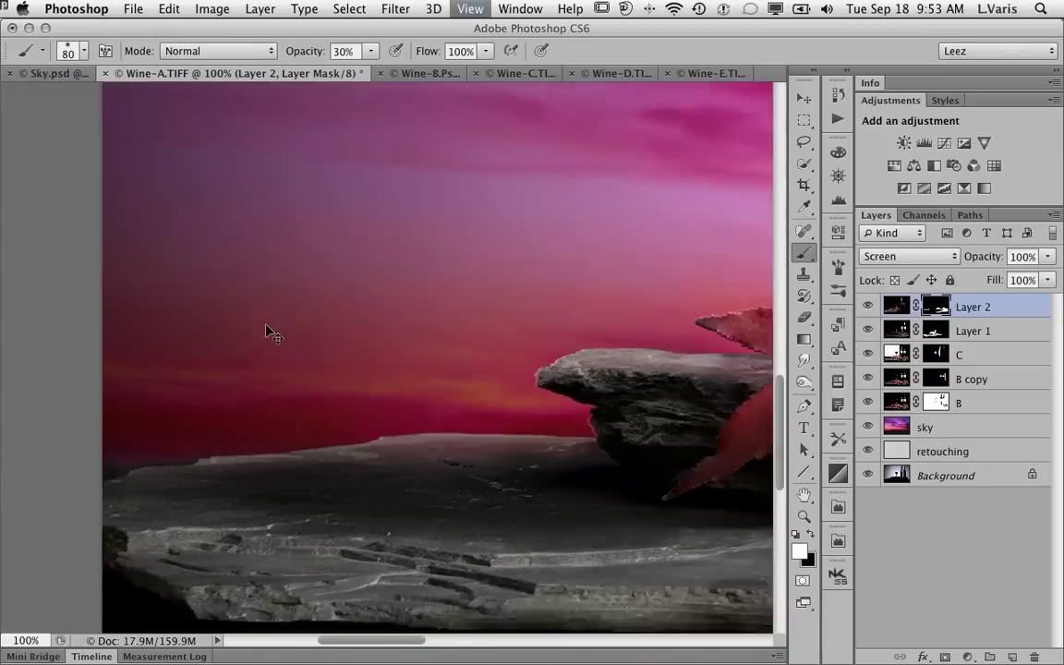
pyautogui.press('super+minus')
pyautogui.press('super+minus')
pyautogui.press('super+minus')
pyautogui.press('super+minus')
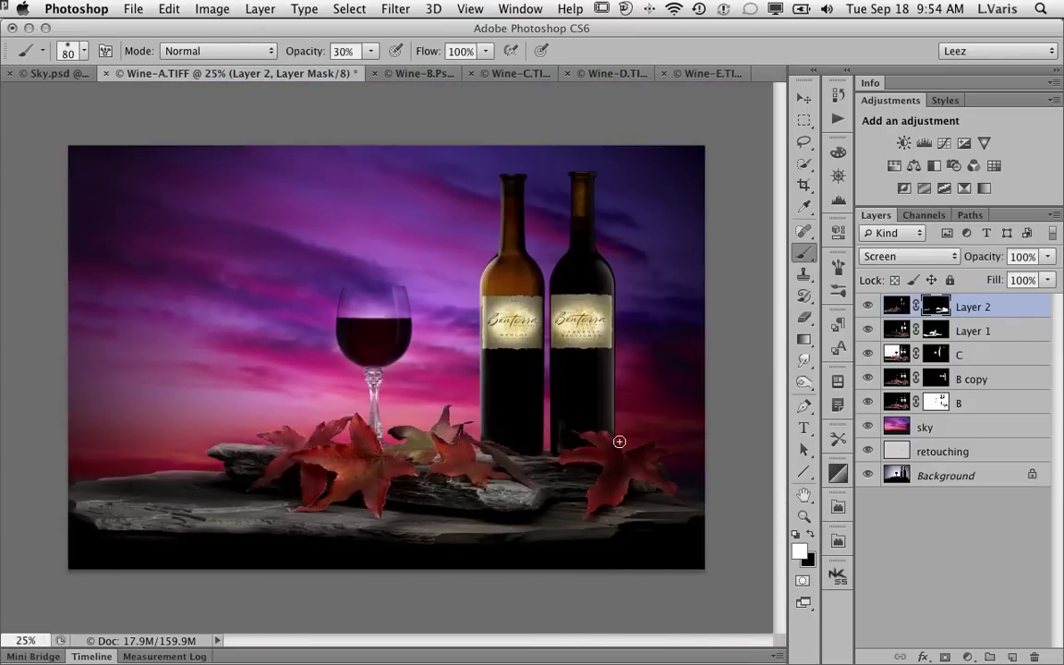
# - Rename Layer 1 to 'D' and Layer 2 to 'E'
pyautogui.click(973, 332)
pyautogui.doubleClick(973, 333)
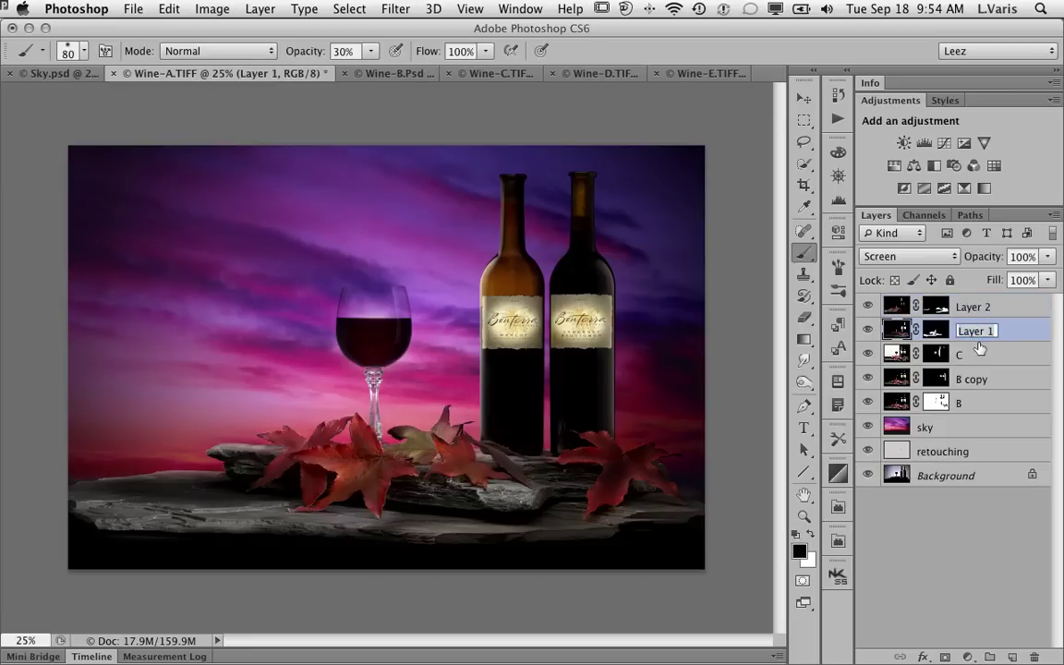
pyautogui.write('D')
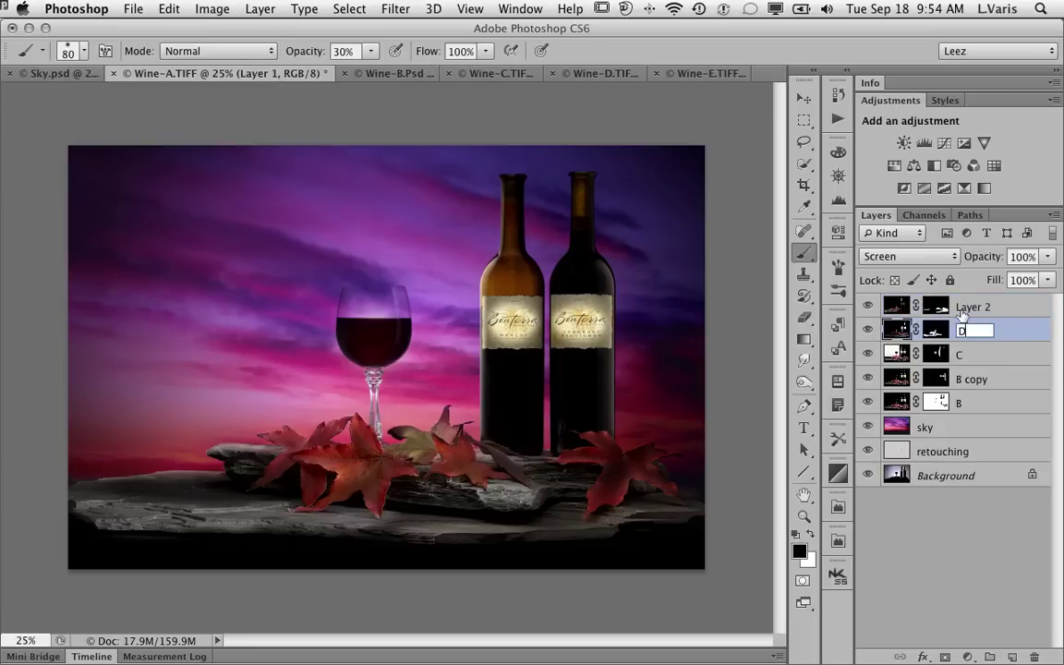
pyautogui.doubleClick(966, 308)
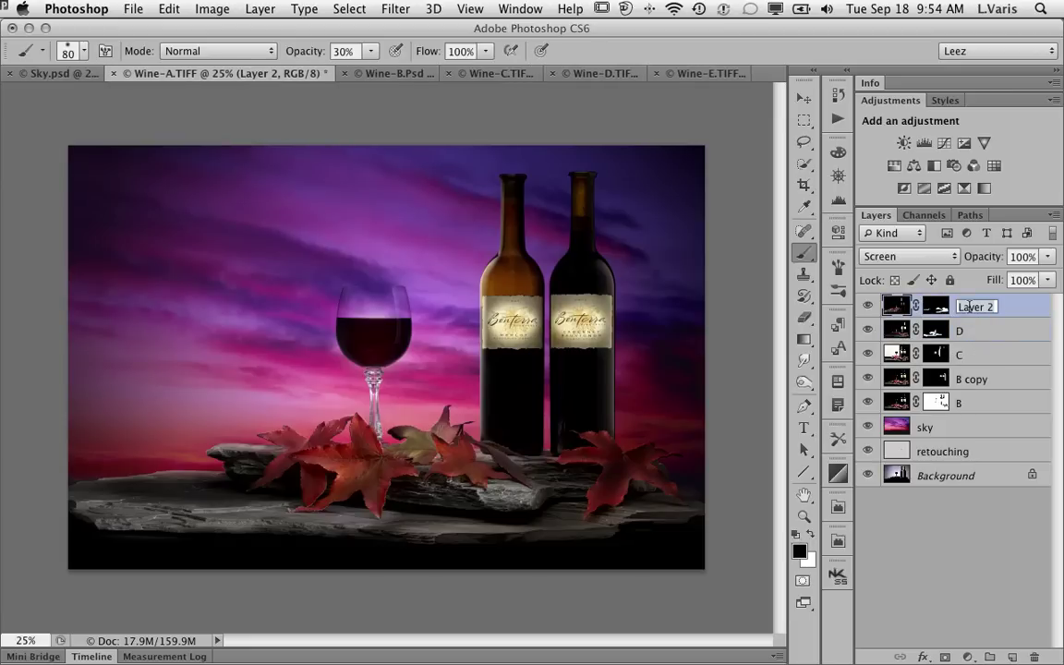
pyautogui.write('E')
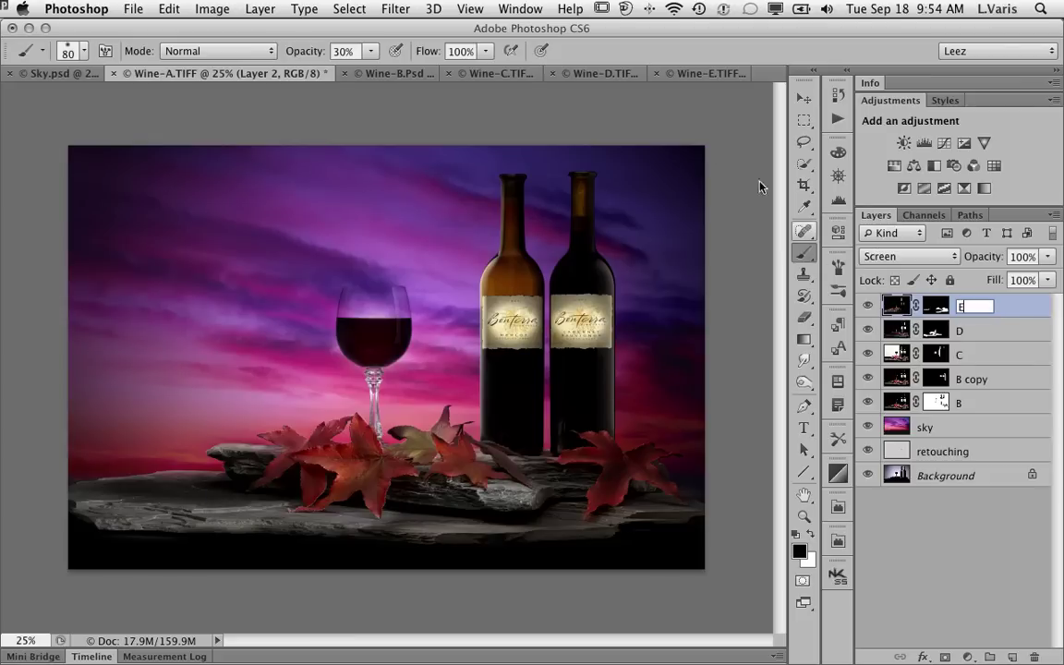
pyautogui.press('Return')
# - Compare with the Wine-E original, then target layer E's mask with white as foreground
pyautogui.click(700, 74)
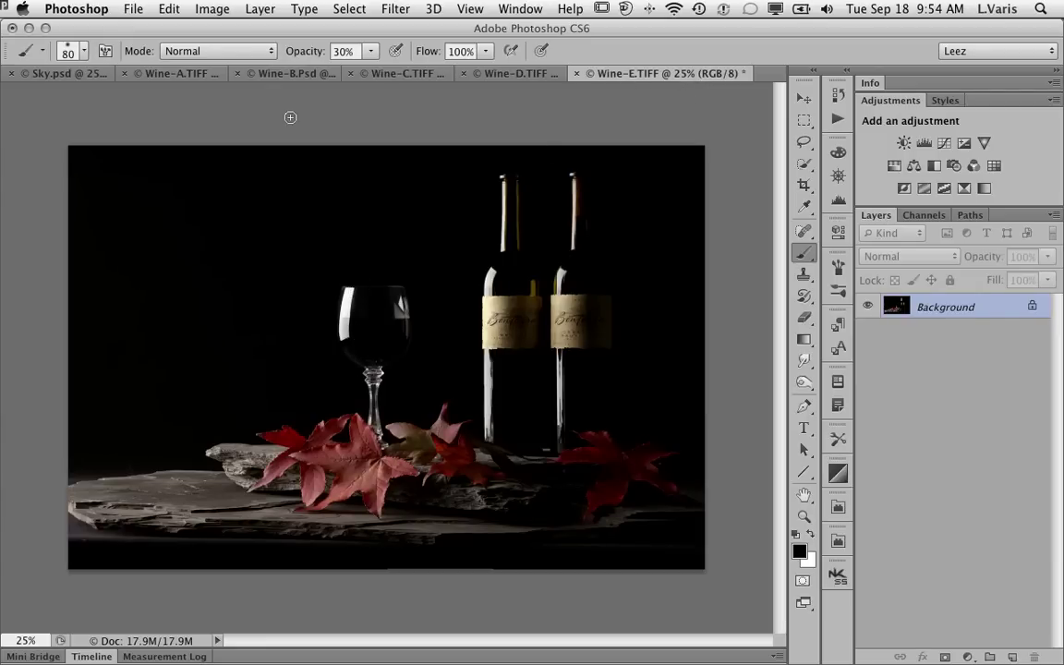
pyautogui.click(163, 68)
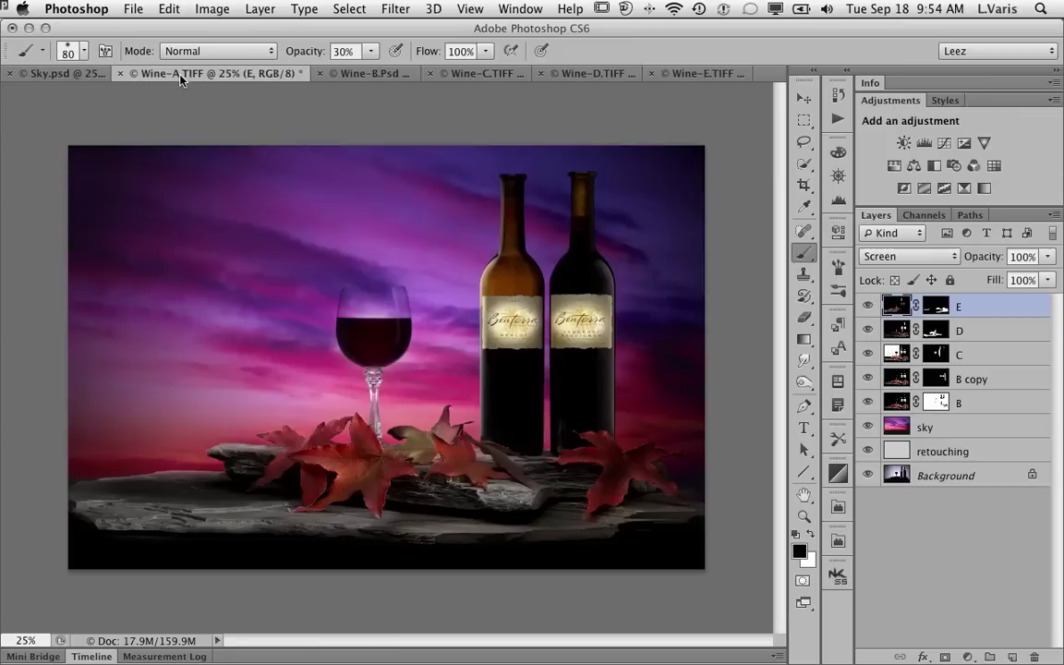
pyautogui.click(941, 309)
pyautogui.press('x')
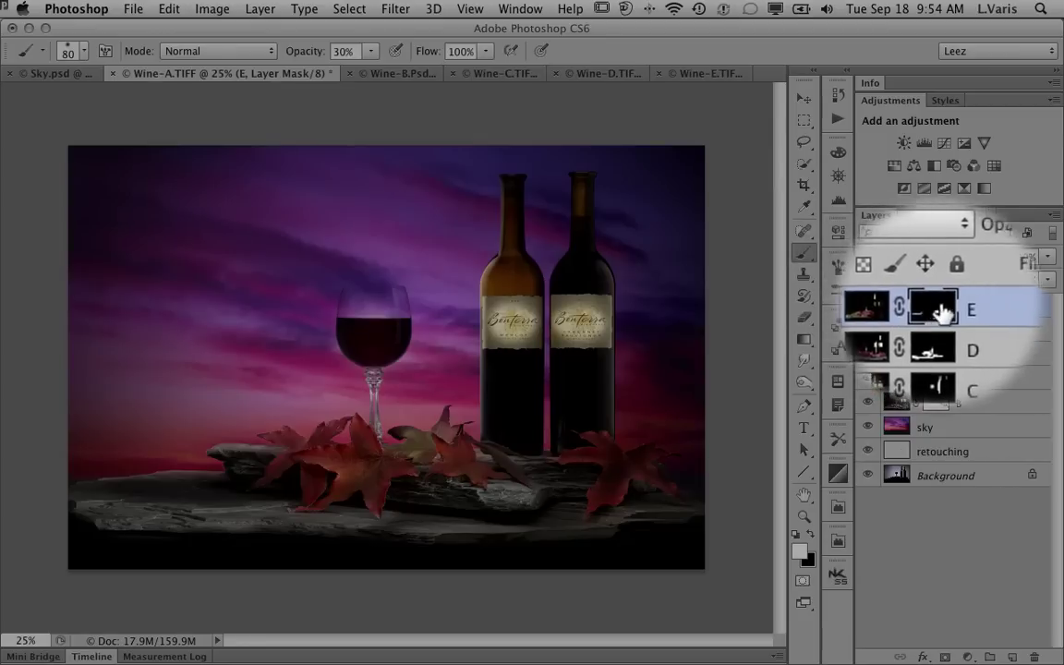
# - Paint white on layer E's mask to reveal a highlight along the glass bowl's left edge
pyautogui.click(899, 311)
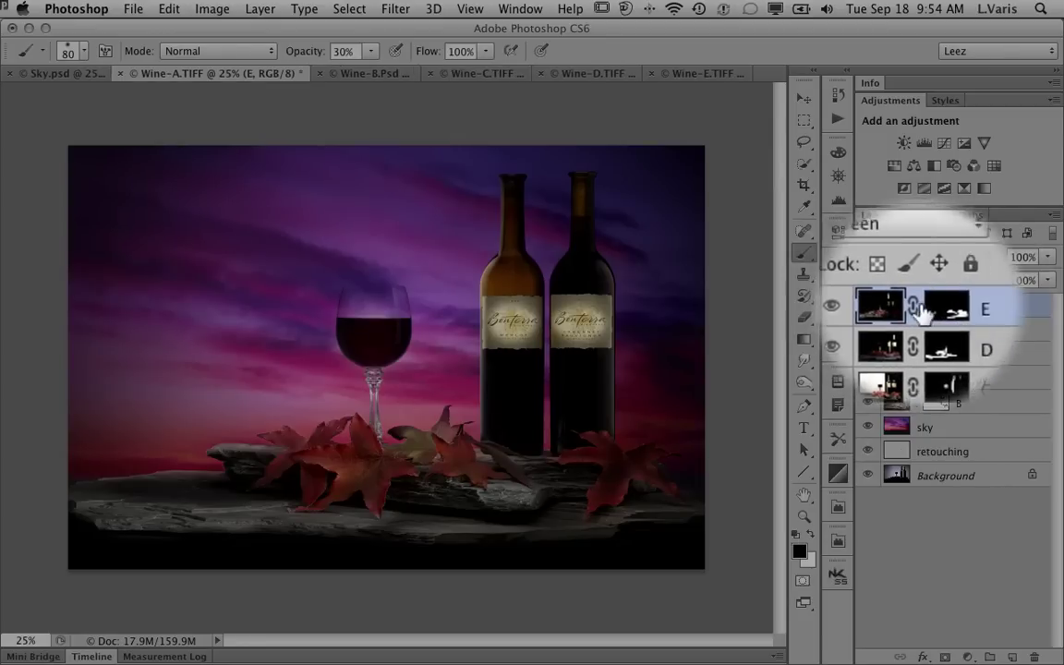
pyautogui.click(936, 311)
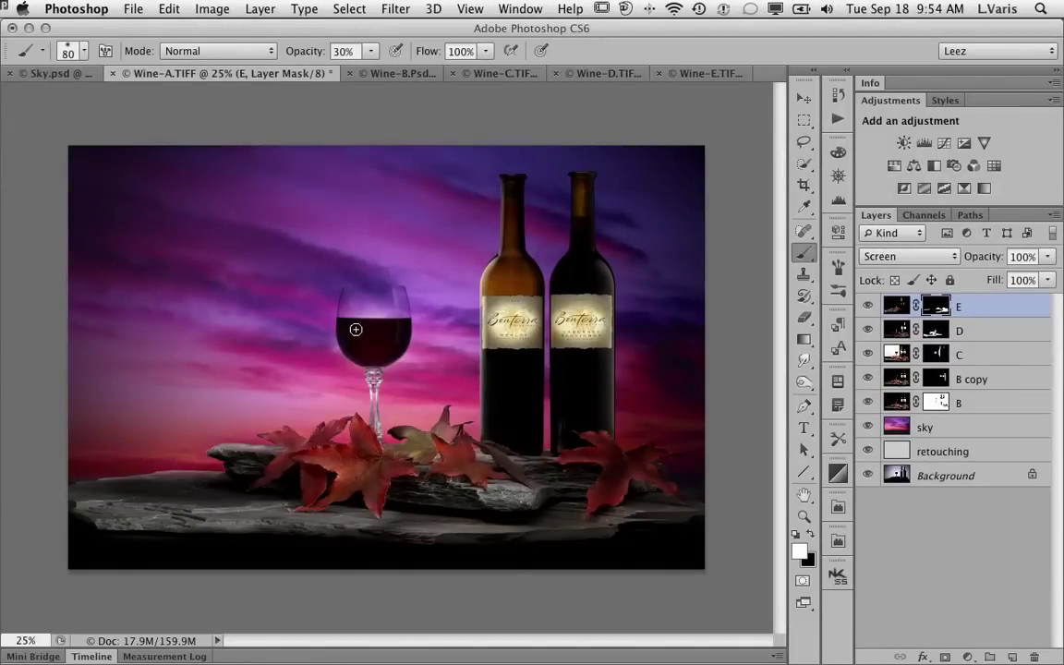
pyautogui.scroll(2, 340, 316)
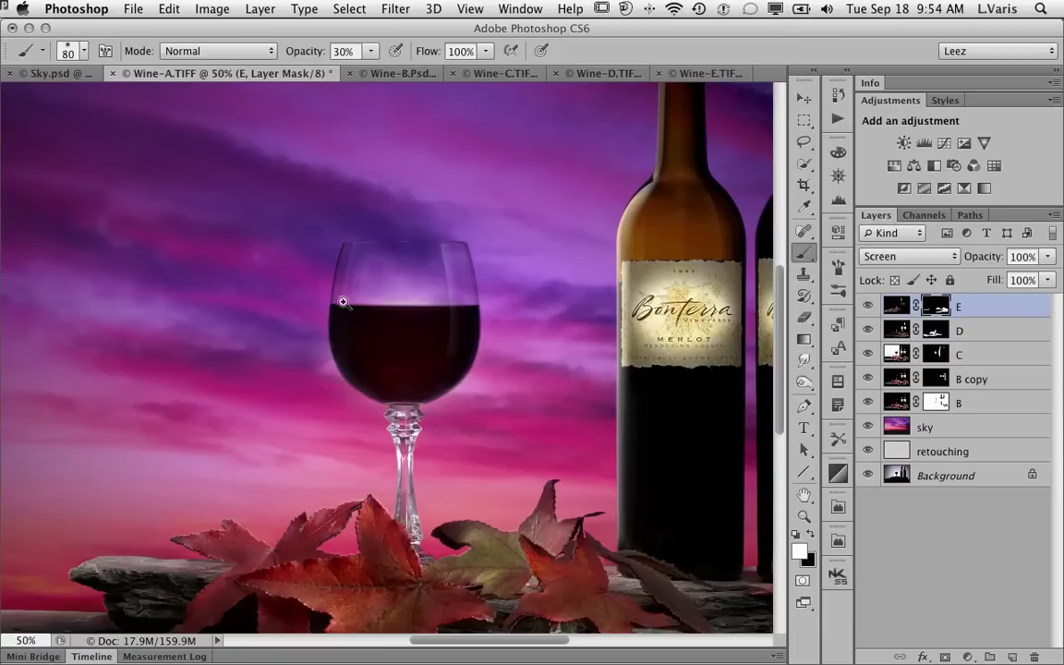
pyautogui.moveTo(325, 376)
pyautogui.mouseDown()
pyautogui.moveTo(353, 238)
pyautogui.moveTo(352, 360)
pyautogui.moveTo(351, 228)
pyautogui.moveTo(333, 331)
pyautogui.moveTo(353, 273)
pyautogui.moveTo(338, 279)
pyautogui.moveTo(373, 237)
pyautogui.moveTo(347, 315)
pyautogui.moveTo(357, 226)
pyautogui.moveTo(350, 348)
pyautogui.moveTo(361, 240)
pyautogui.moveTo(334, 336)
pyautogui.moveTo(355, 261)
pyautogui.moveTo(339, 369)
pyautogui.moveTo(361, 234)
pyautogui.moveTo(377, 245)
pyautogui.moveTo(362, 272)
pyautogui.moveTo(352, 389)
pyautogui.moveTo(387, 230)
pyautogui.mouseUp()
# - Tone down the glass-edge highlight with black at 100% opacity, undoing the last stroke
pyautogui.press('0')
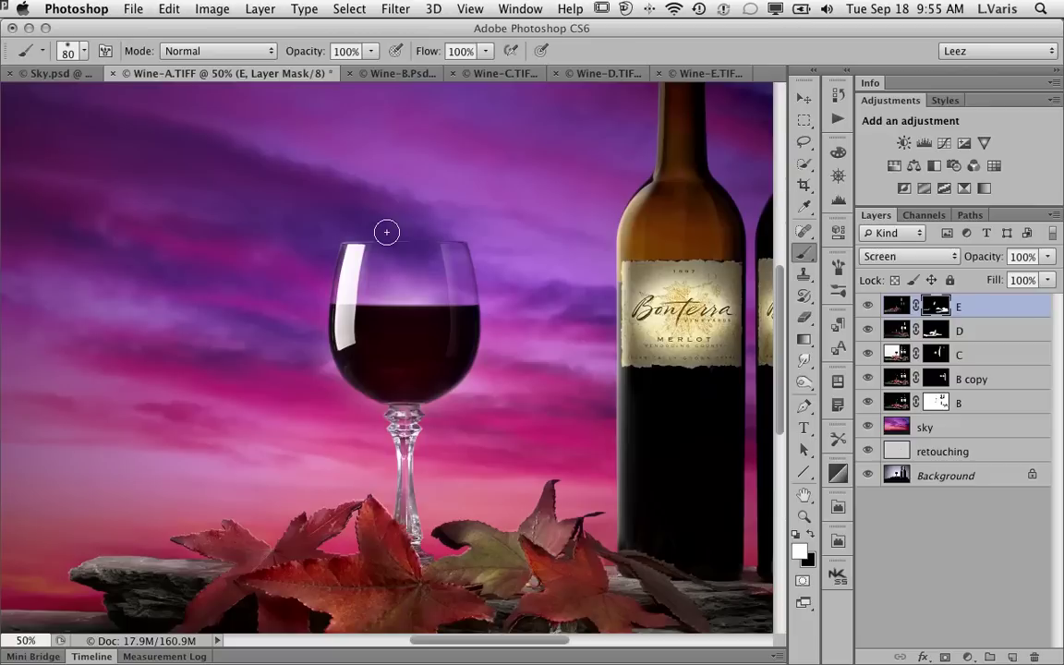
pyautogui.press('x')
pyautogui.moveTo(377, 237); pyautogui.dragTo(341, 387)
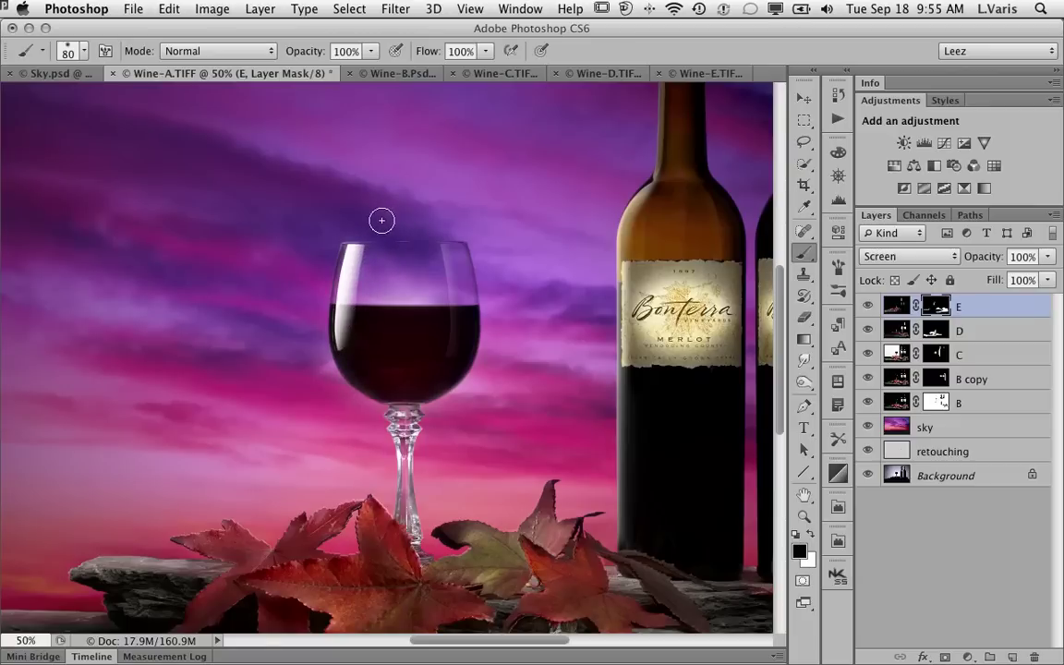
pyautogui.moveTo(369, 245); pyautogui.dragTo(357, 365)
pyautogui.press('super+z')
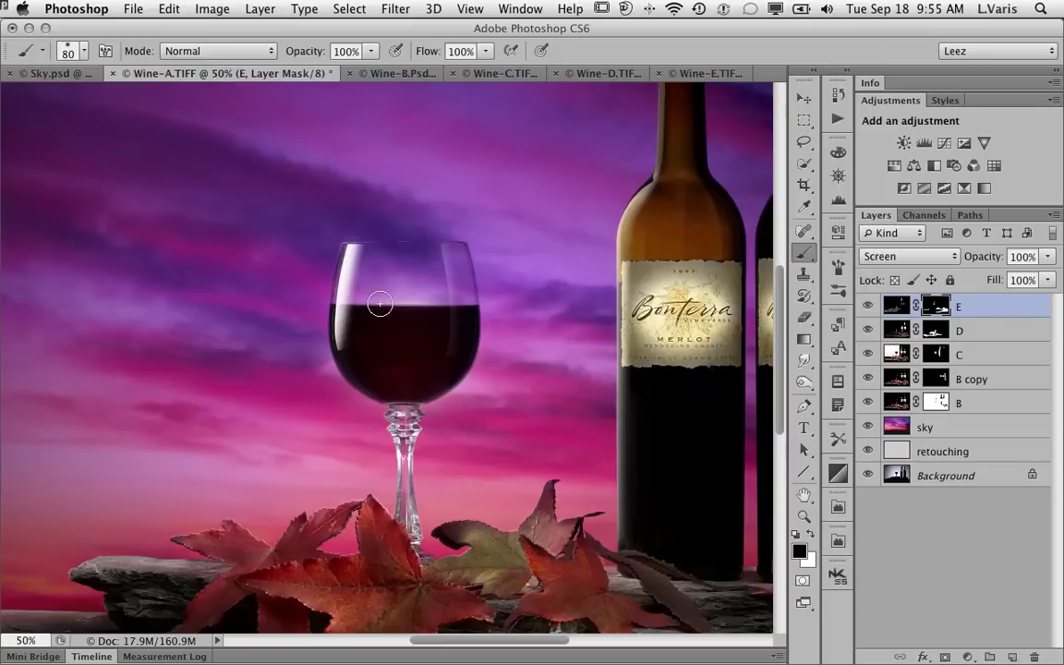
# - Softly refine the bowl-edge highlight with black strokes at 30% brush opacity
pyautogui.press('3')
pyautogui.moveTo(376, 219)
pyautogui.mouseDown()
pyautogui.moveTo(355, 333)
pyautogui.moveTo(380, 302)
pyautogui.mouseUp()
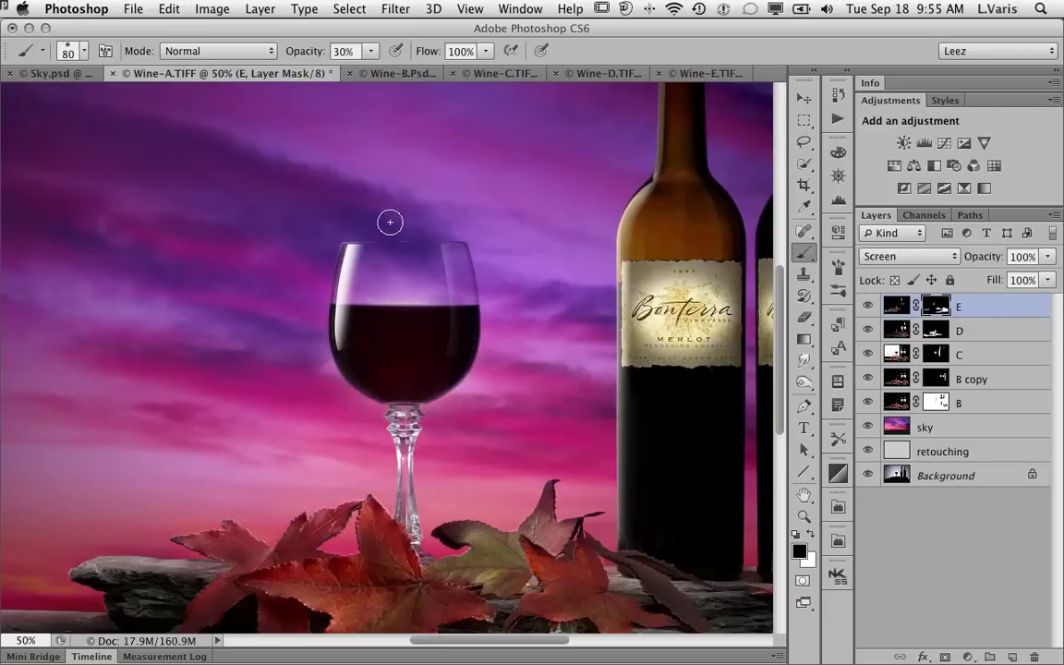
pyautogui.moveTo(390, 221)
pyautogui.mouseDown()
pyautogui.moveTo(351, 319)
pyautogui.moveTo(357, 367)
pyautogui.mouseUp()
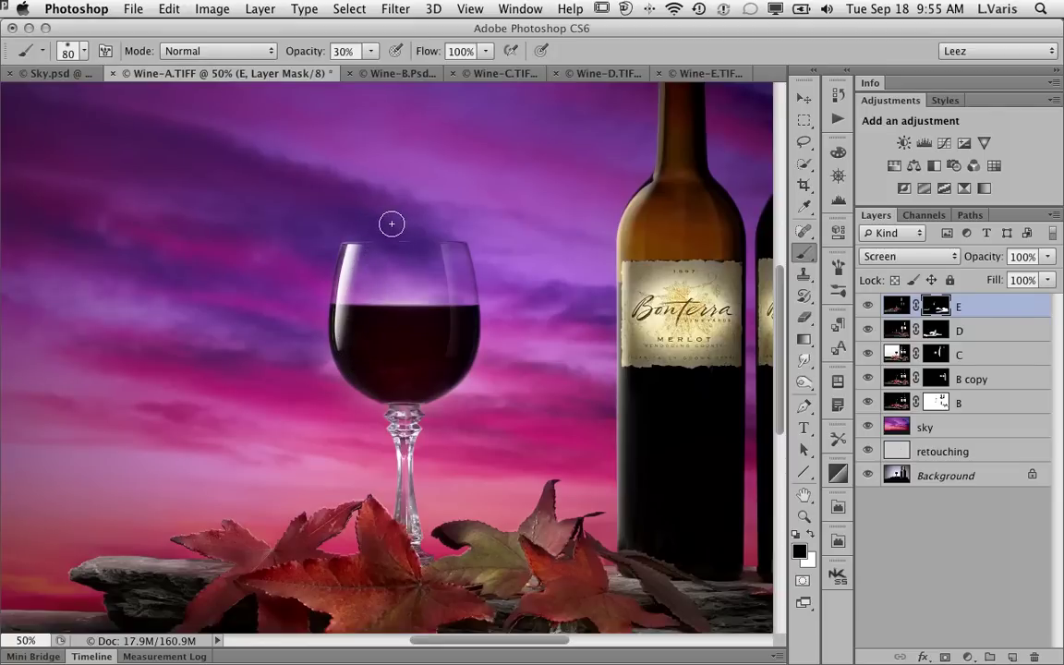
pyautogui.moveTo(391, 224)
pyautogui.mouseDown()
pyautogui.moveTo(324, 270)
pyautogui.moveTo(343, 410)
pyautogui.mouseUp()
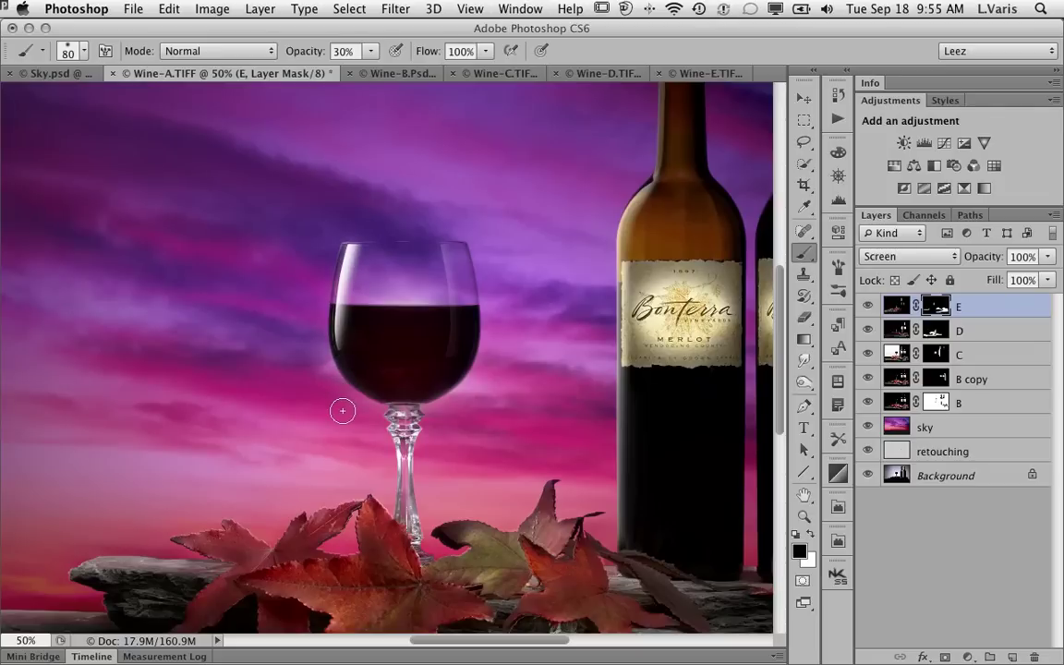
pyautogui.press('super+minus')
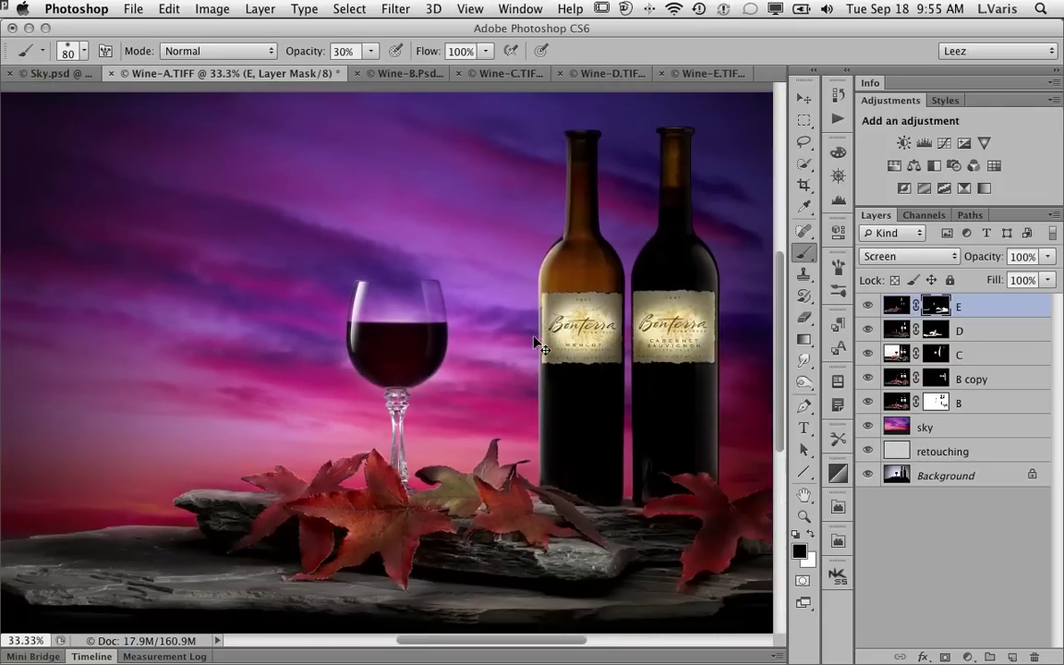
pyautogui.press('super+minus')
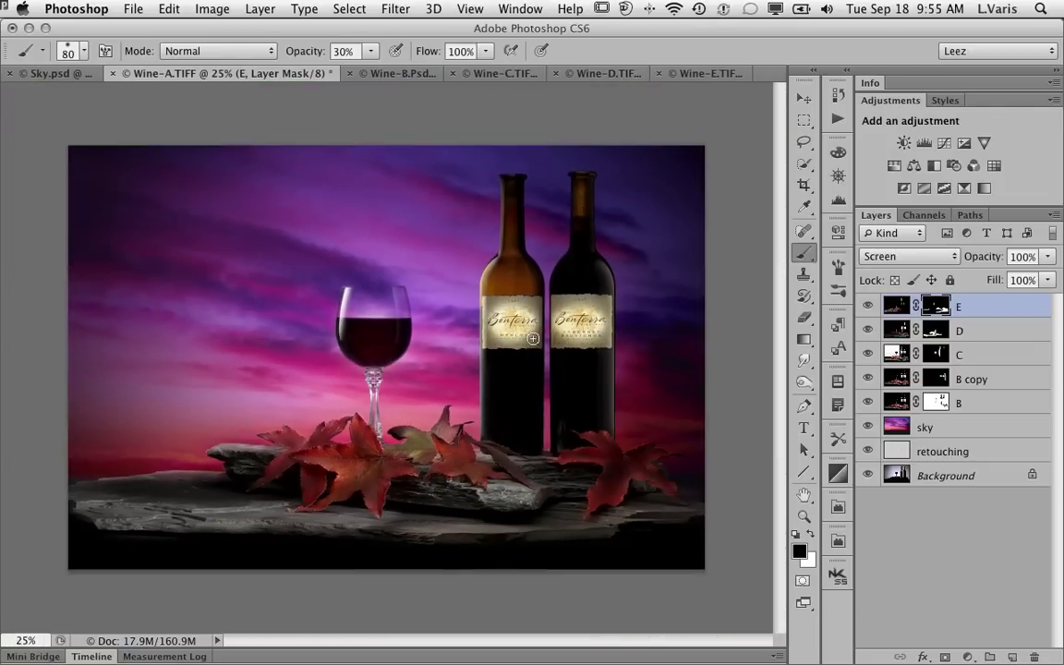
pyautogui.click(897, 331)
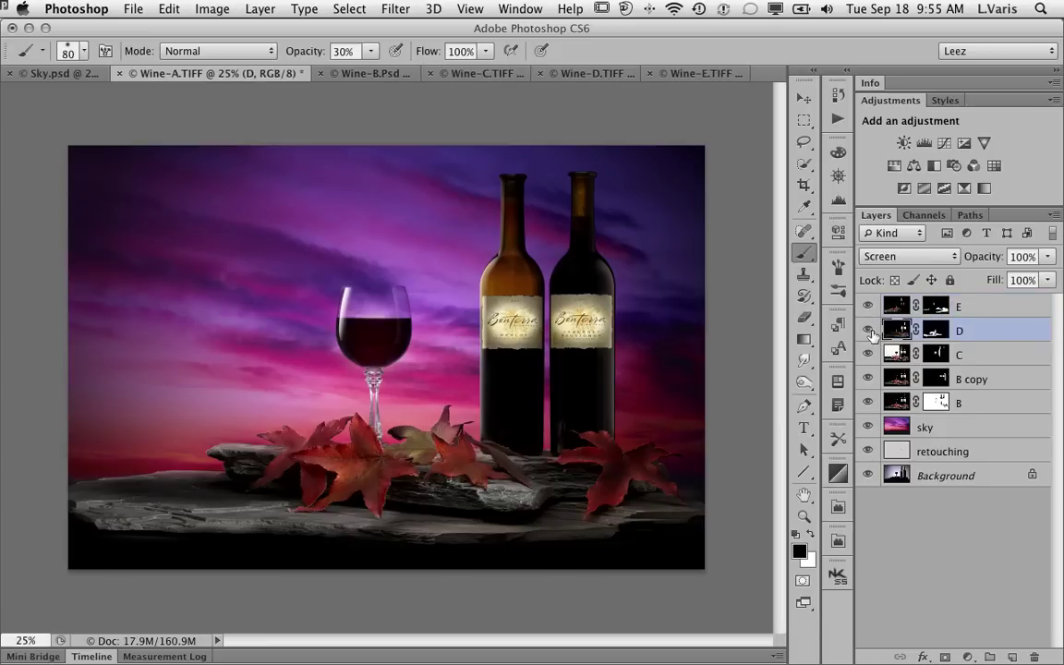
pyautogui.click(869, 307)
pyautogui.click(868, 306)
pyautogui.click(868, 331)
pyautogui.click(868, 331)
pyautogui.click(869, 331)
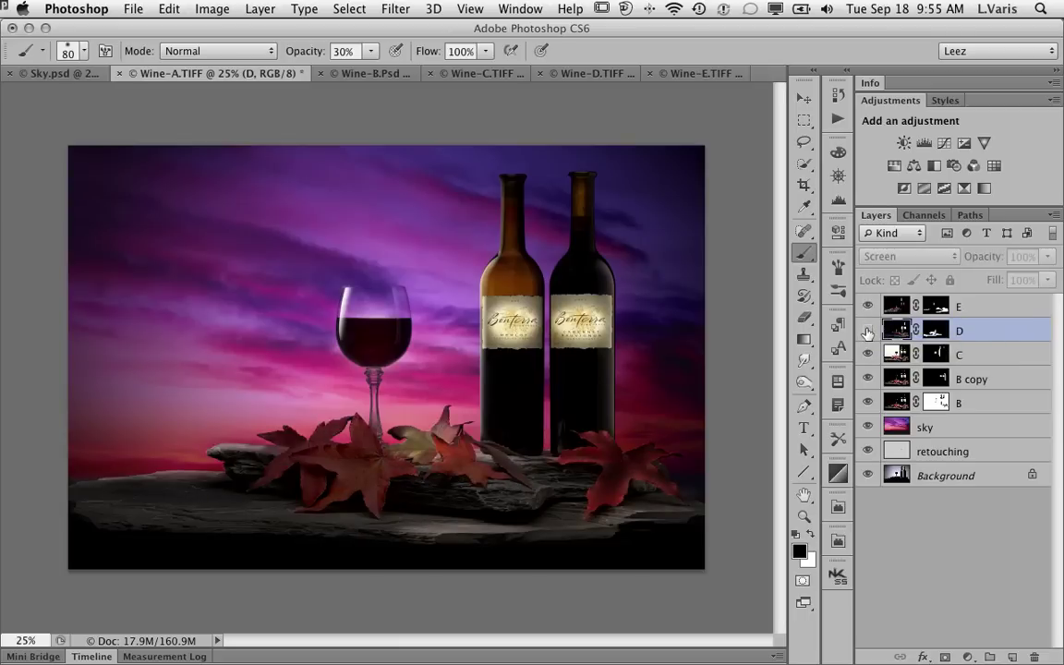
pyautogui.click(869, 331)
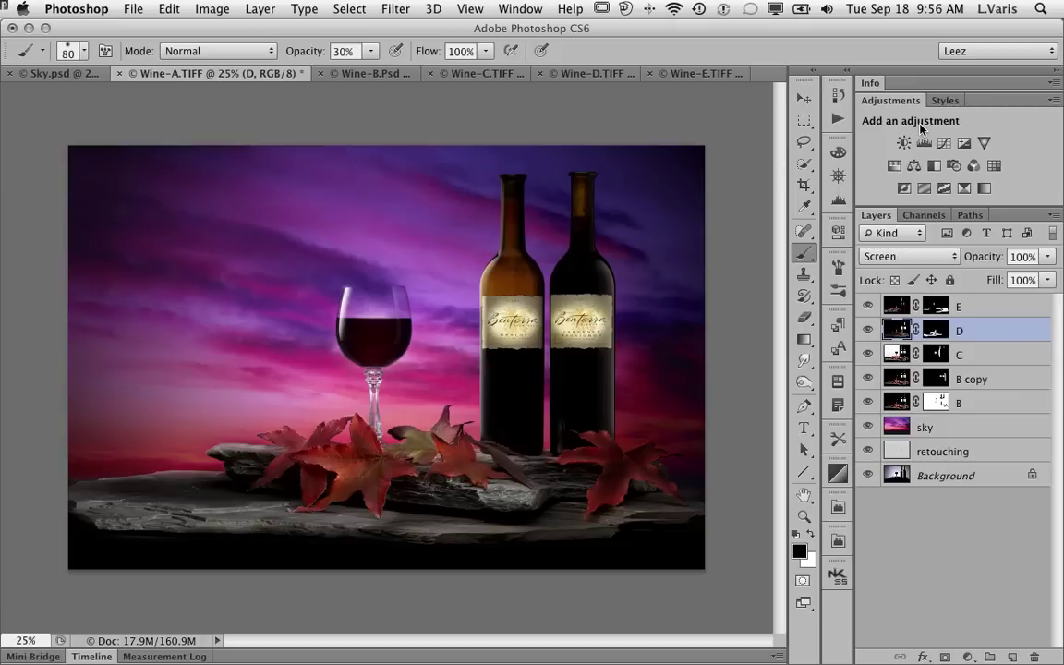
# - Add a Hue/Saturation adjustment layer clipped to layer D
pyautogui.click(969, 656)
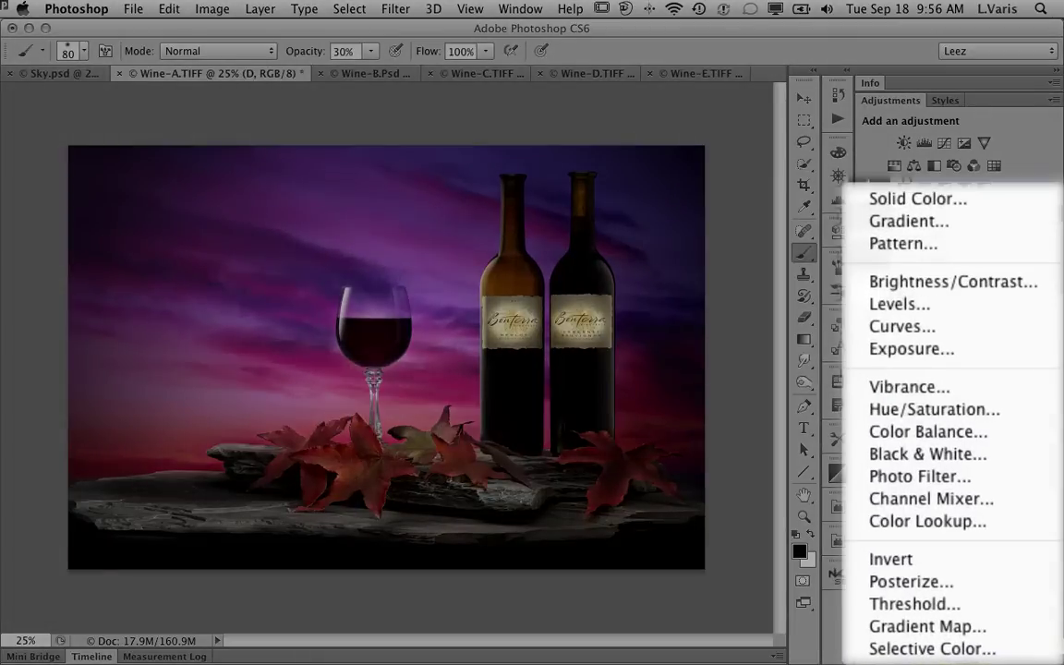
pyautogui.keyDown('alt'); pyautogui.click(927, 411); pyautogui.keyUp('alt')
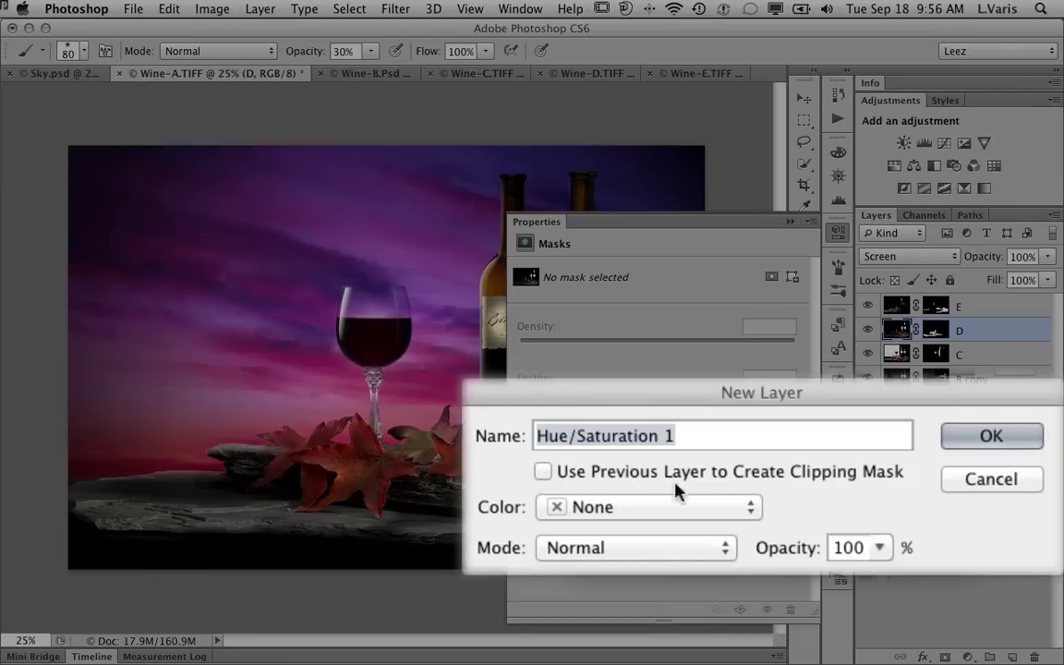
pyautogui.click(544, 472)
pyautogui.press('Return')
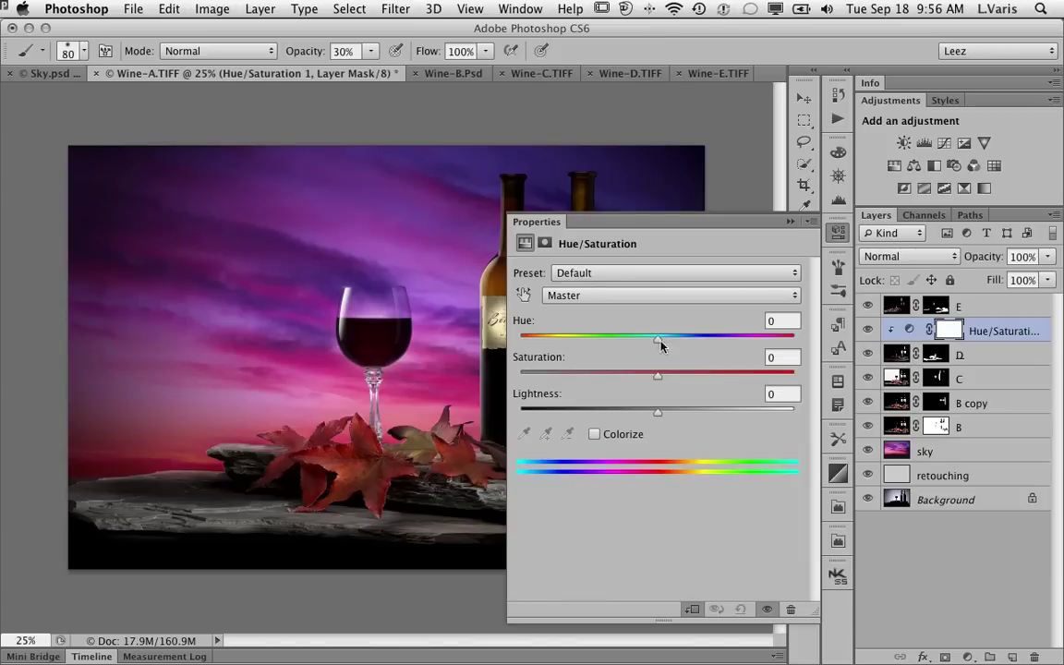
# - Colorize the adjustment at Hue 214, Saturation 64, then toggle layer D to compare
pyautogui.click(595, 435)
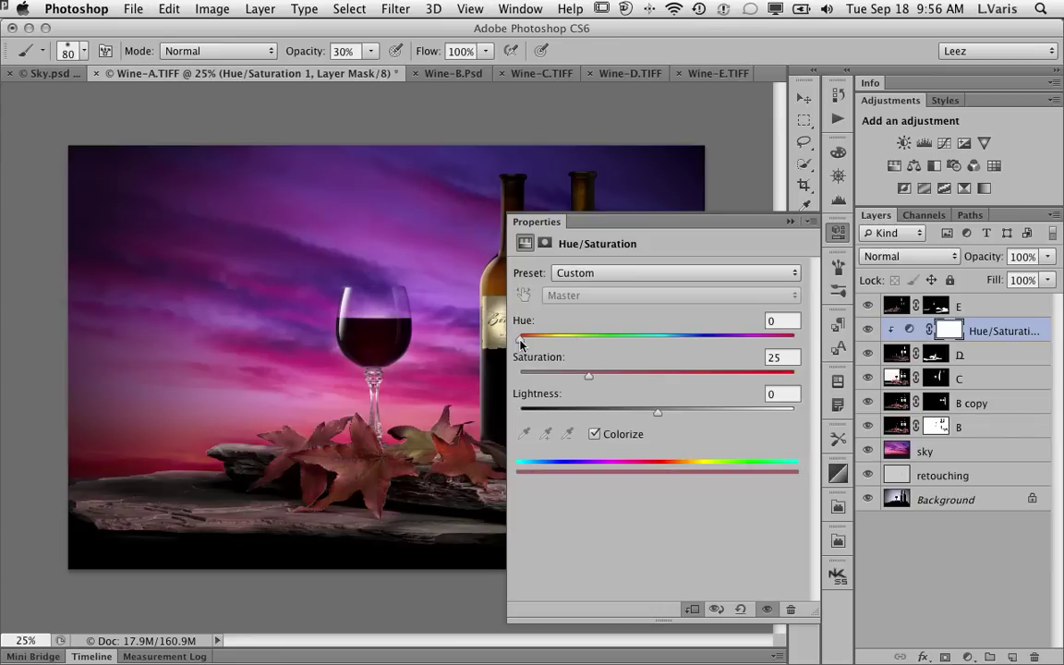
pyautogui.moveTo(521, 339); pyautogui.dragTo(686, 348)
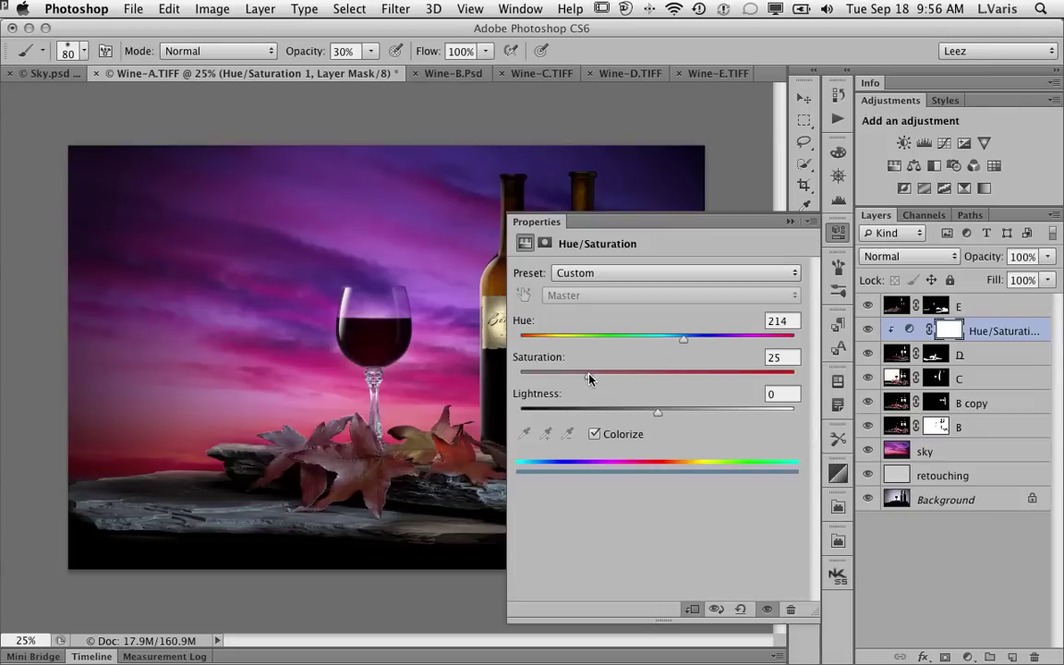
pyautogui.moveTo(588, 376); pyautogui.dragTo(686, 385)
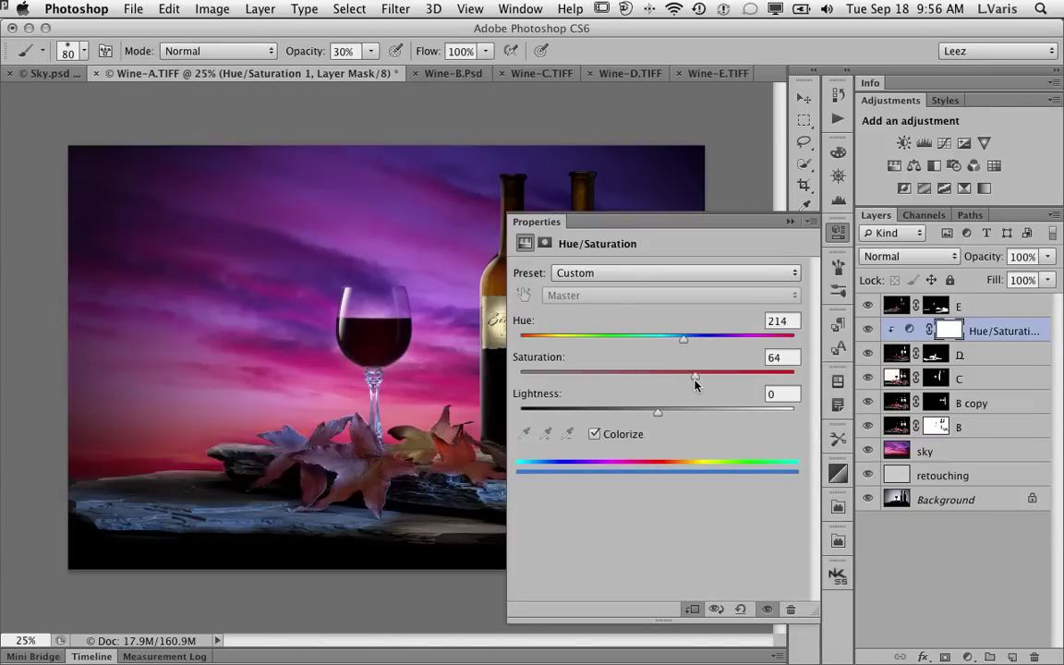
pyautogui.click(790, 224)
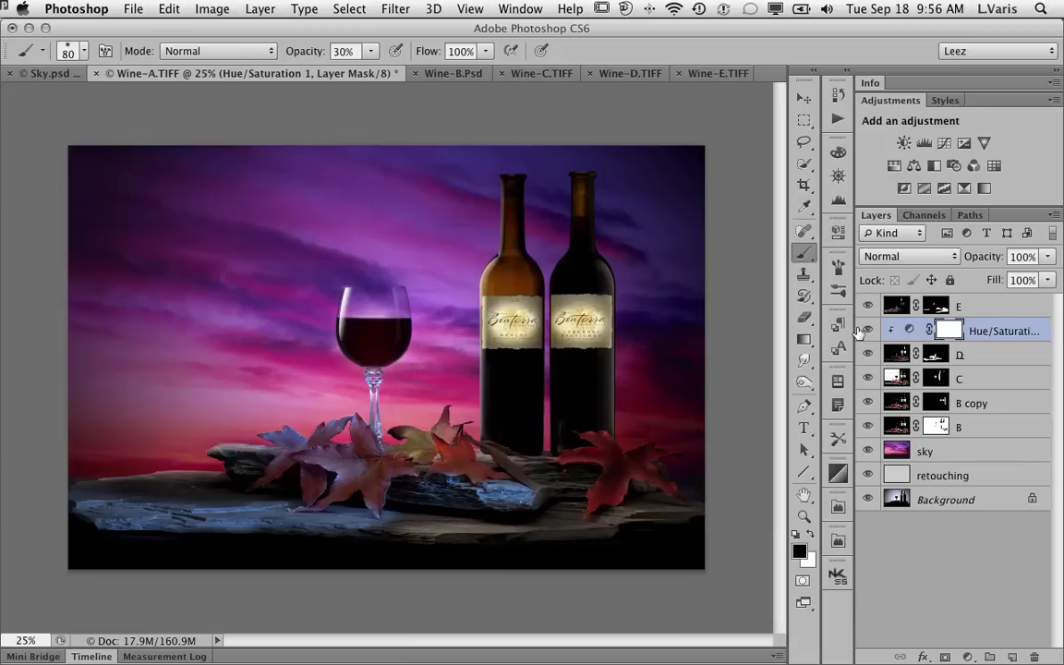
pyautogui.click(867, 354)
pyautogui.click(868, 355)
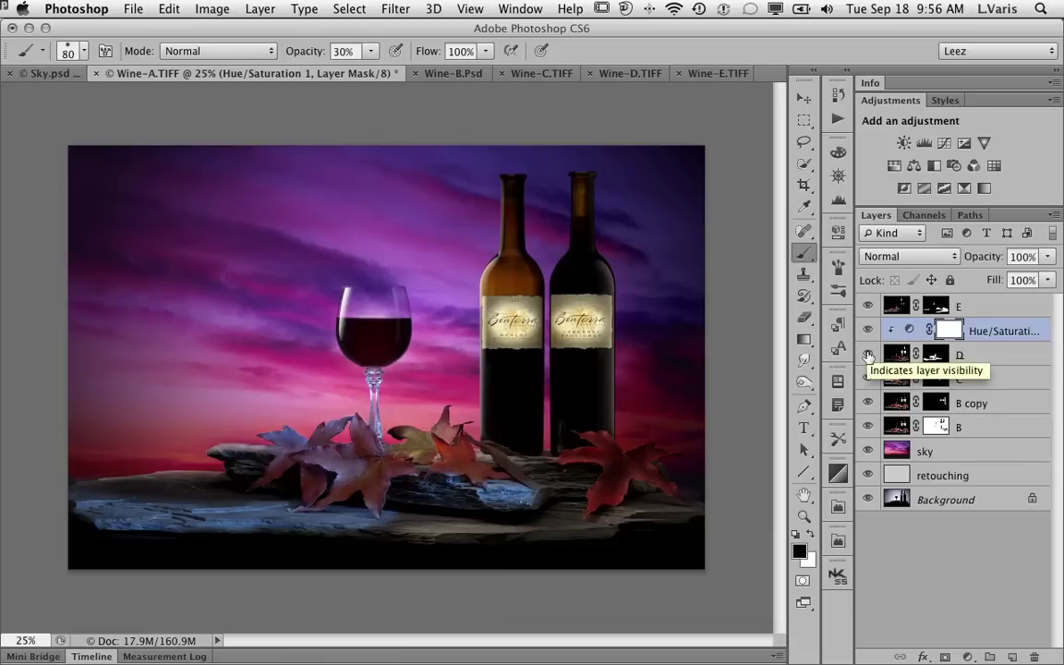
pyautogui.click(868, 355)
pyautogui.click(868, 355)
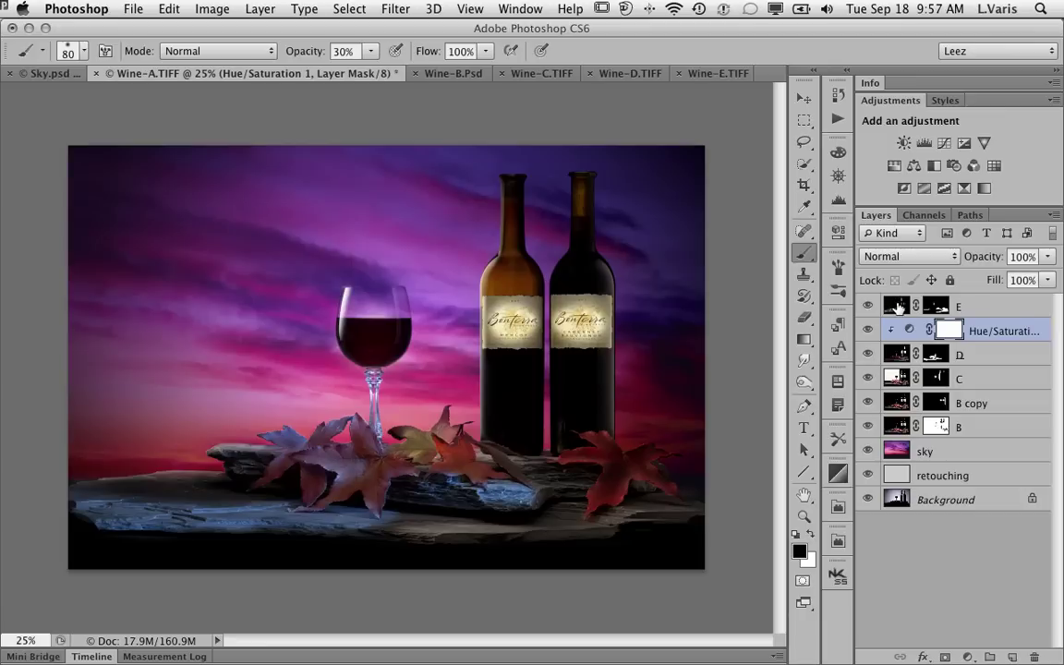
pyautogui.click(901, 310)
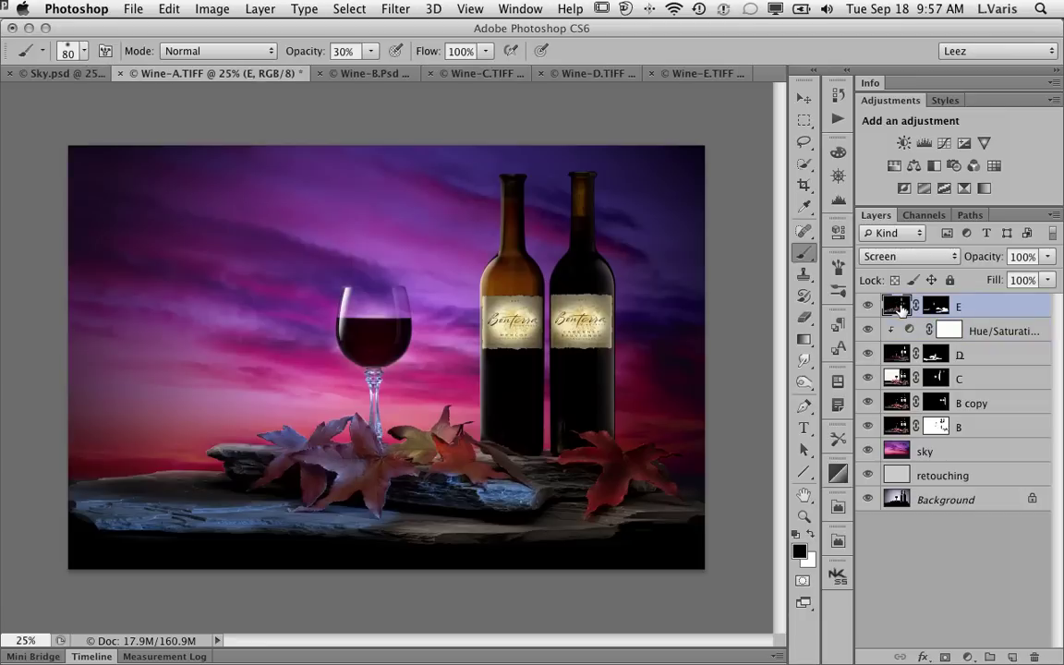
# - Create a Hue/Saturation layer named 'magenta' clipped to layer E
pyautogui.click(968, 657)
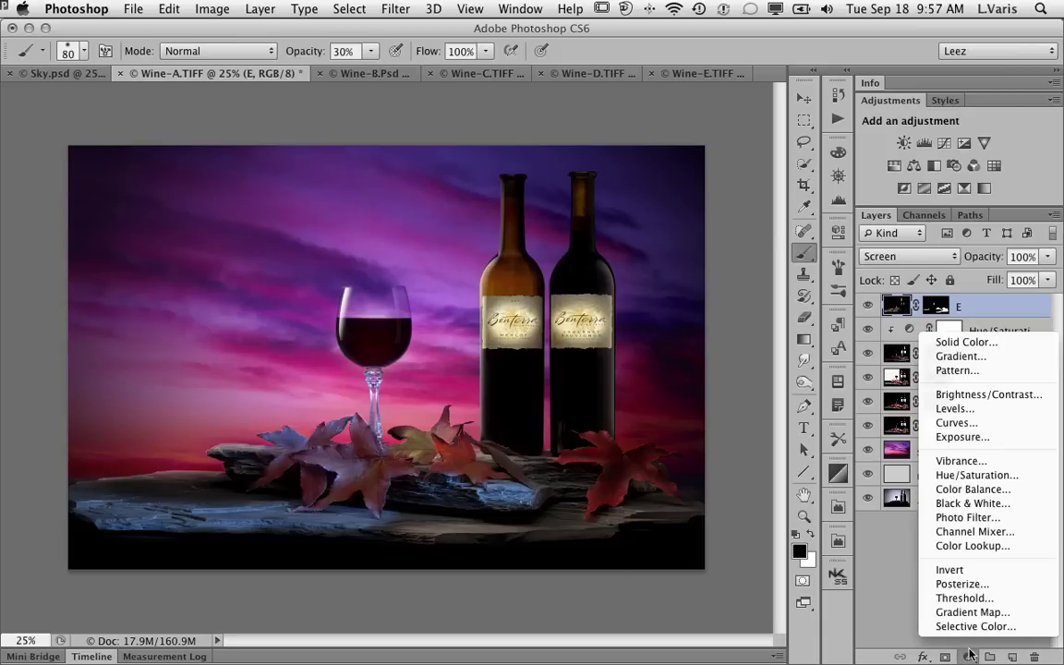
pyautogui.click(974, 473)
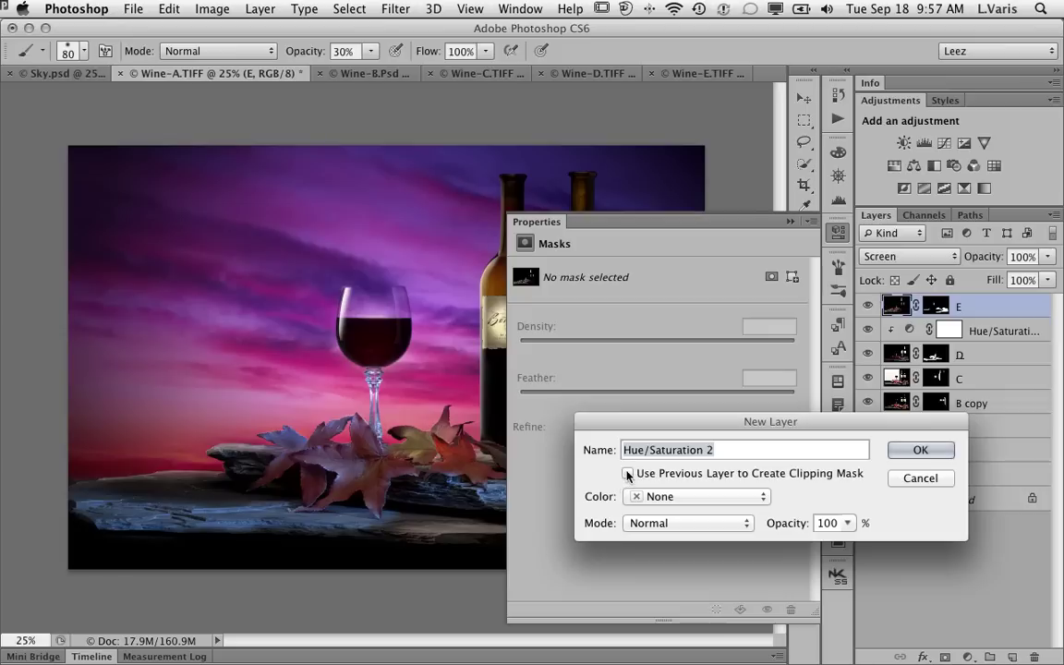
pyautogui.click(628, 473)
pyautogui.write('magenta')
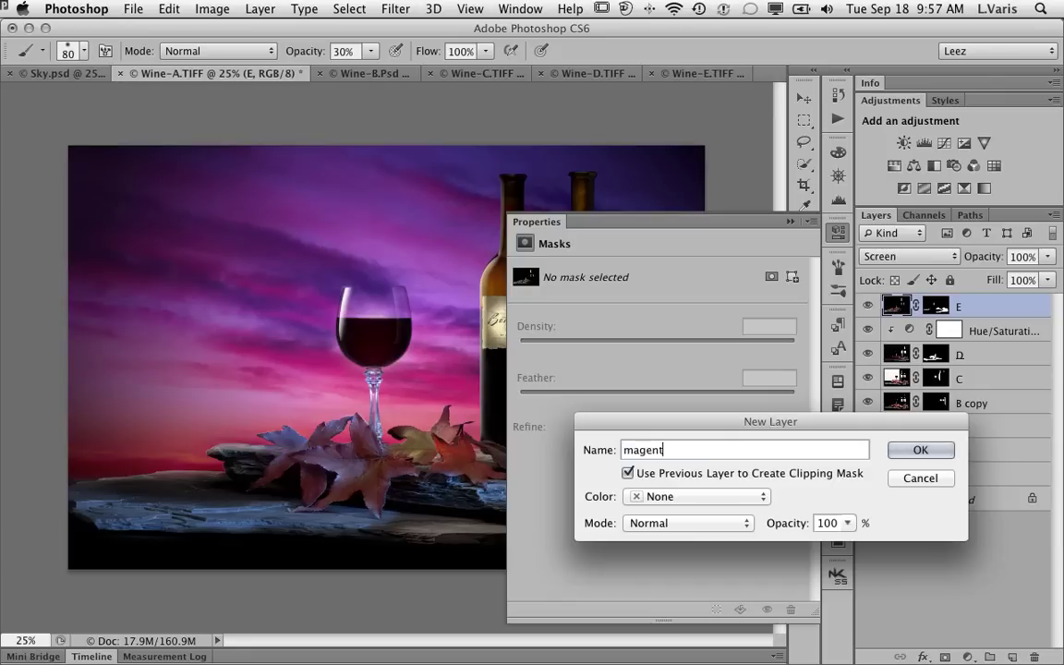
pyautogui.click(912, 453)
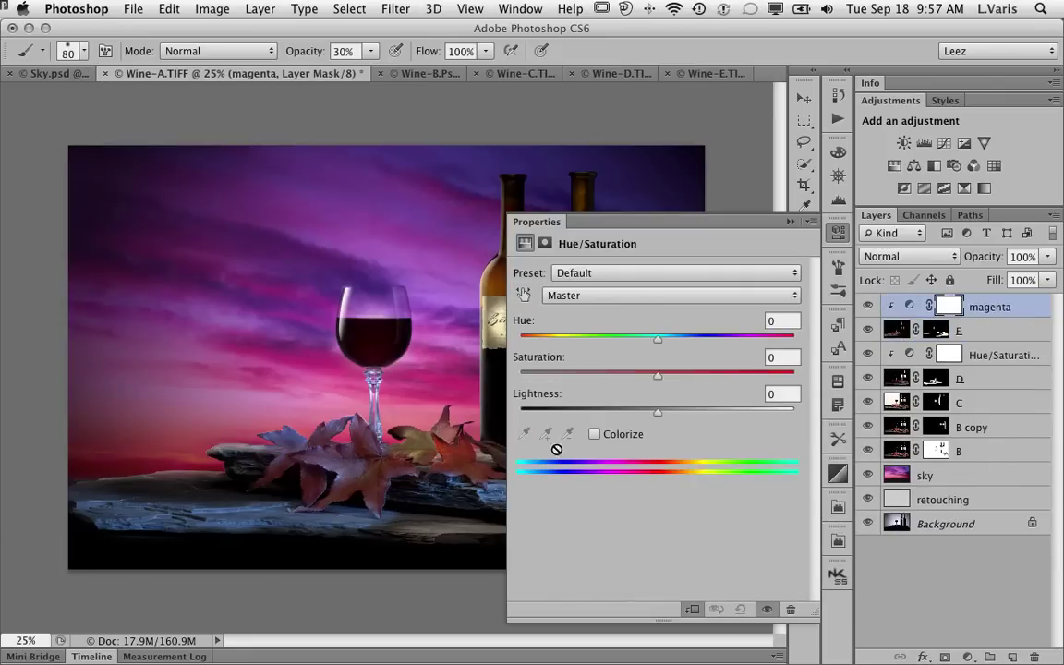
# - Colorize the magenta layer with Hue 322 and compare it on and off
pyautogui.click(595, 435)
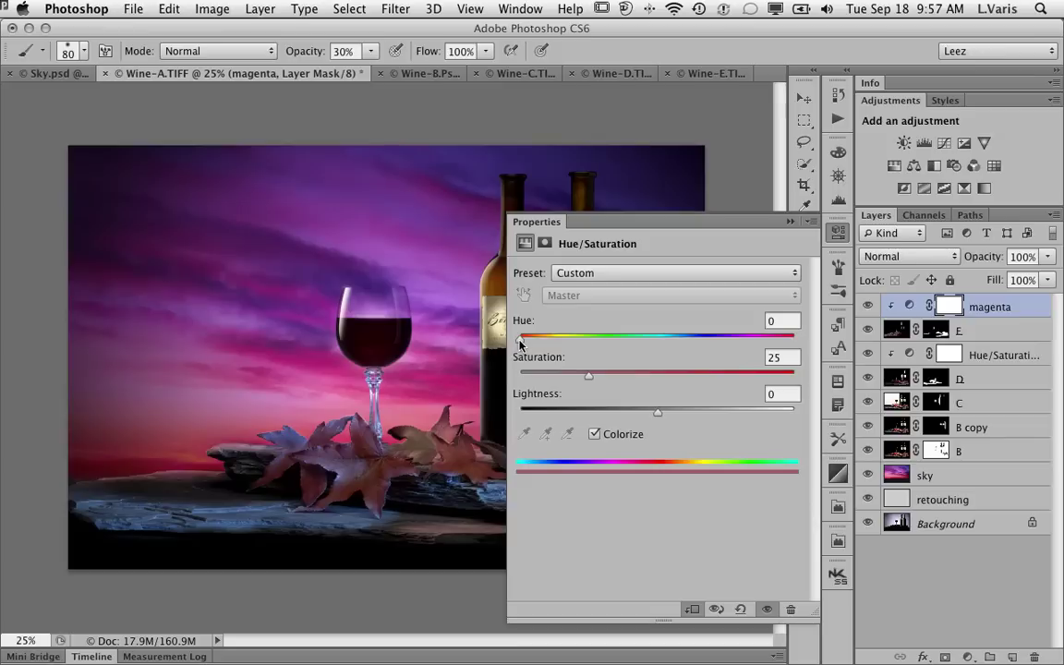
pyautogui.moveTo(520, 339); pyautogui.dragTo(753, 340)
pyautogui.click(790, 224)
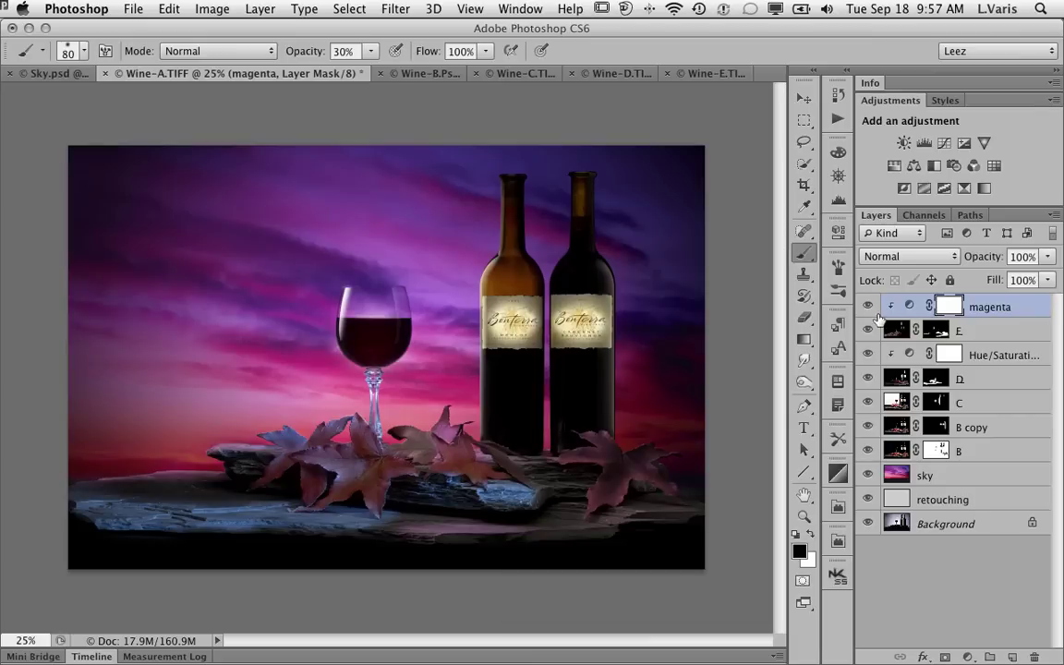
pyautogui.click(869, 307)
pyautogui.click(869, 306)
# - Raise the magenta layer's saturation to 55 in its Hue/Saturation settings
pyautogui.click(910, 307)
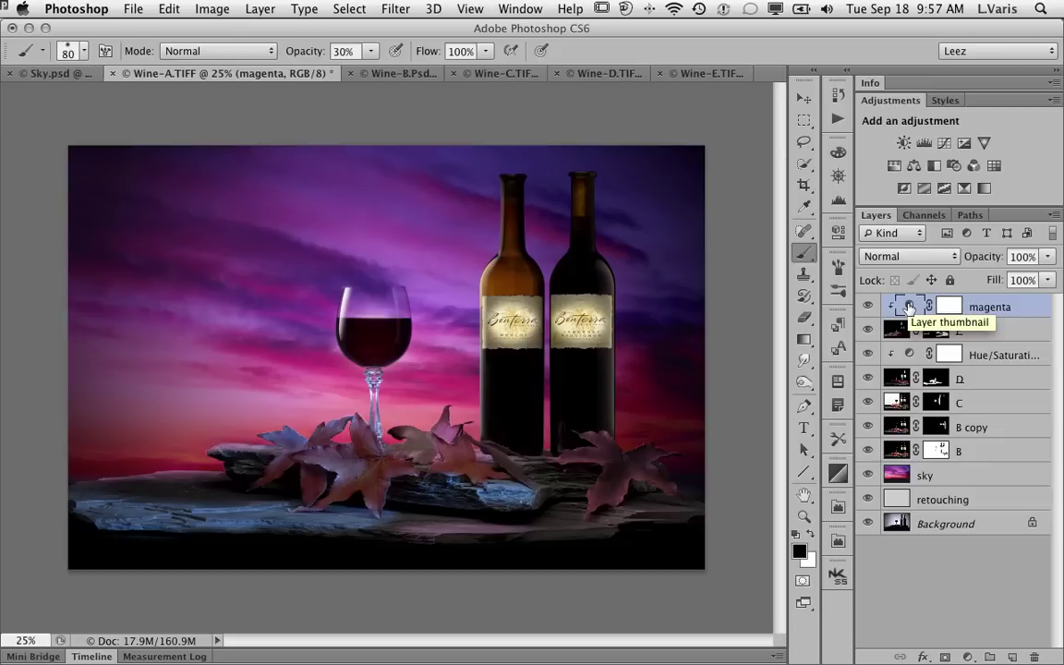
pyautogui.doubleClick(910, 307)
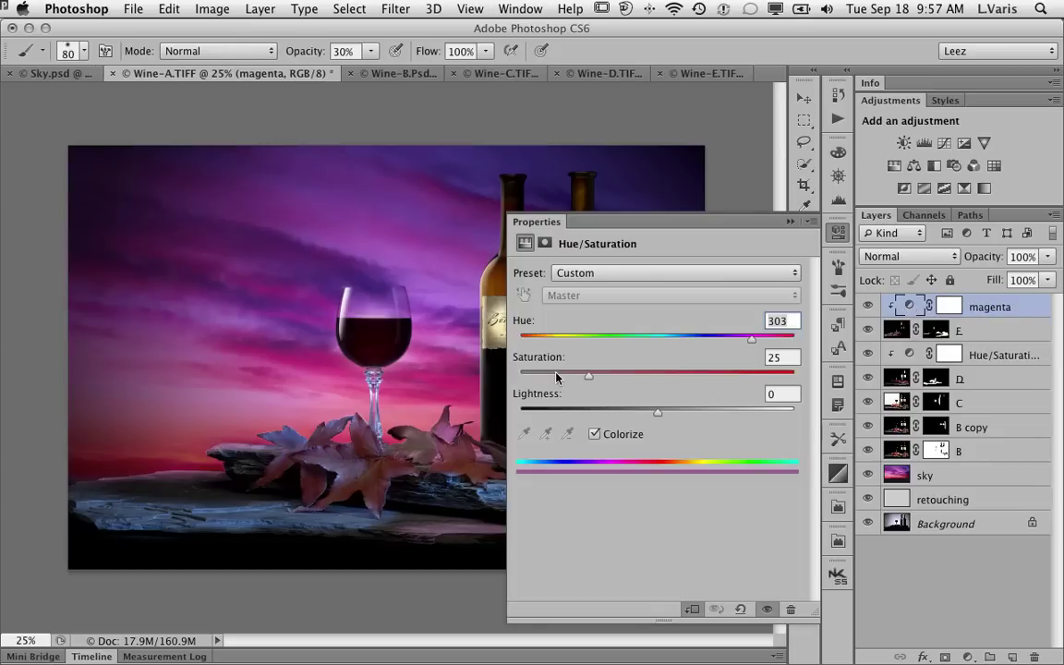
pyautogui.moveTo(588, 376); pyautogui.dragTo(671, 370)
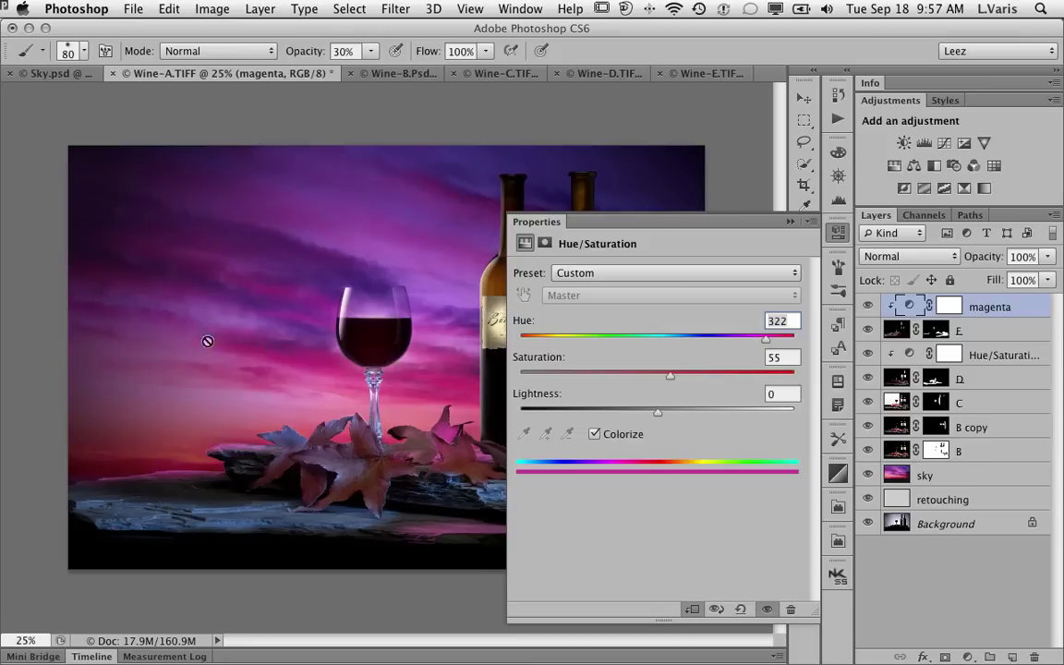
pyautogui.click(790, 221)
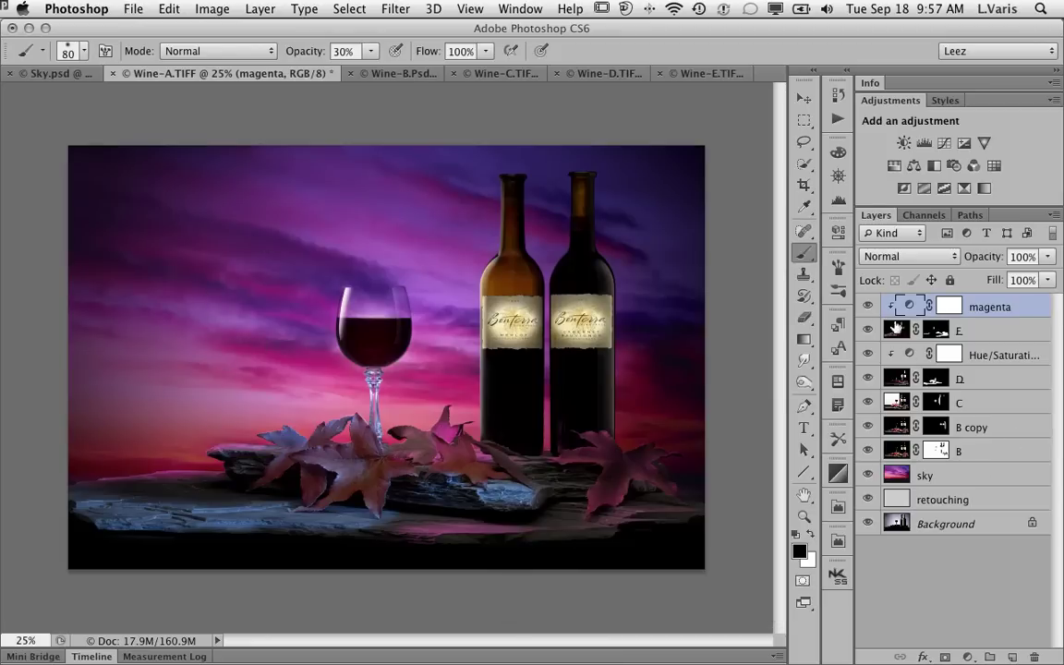
# - Lower the magenta layer's opacity to about 33%
pyautogui.click(869, 330)
pyautogui.click(869, 330)
pyautogui.click(1048, 259)
pyautogui.moveTo(1051, 280); pyautogui.dragTo(1018, 280)
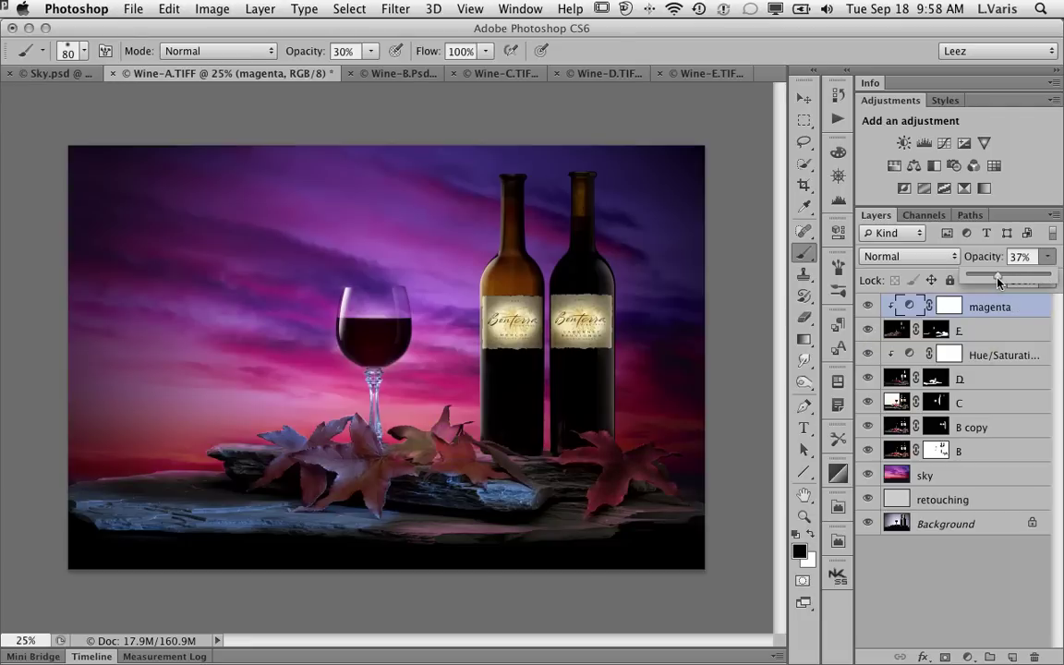
pyautogui.moveTo(997, 280); pyautogui.dragTo(994, 280)
# - Raise the blue Hue/Saturation 1 layer's saturation to 78
pyautogui.click(910, 355)
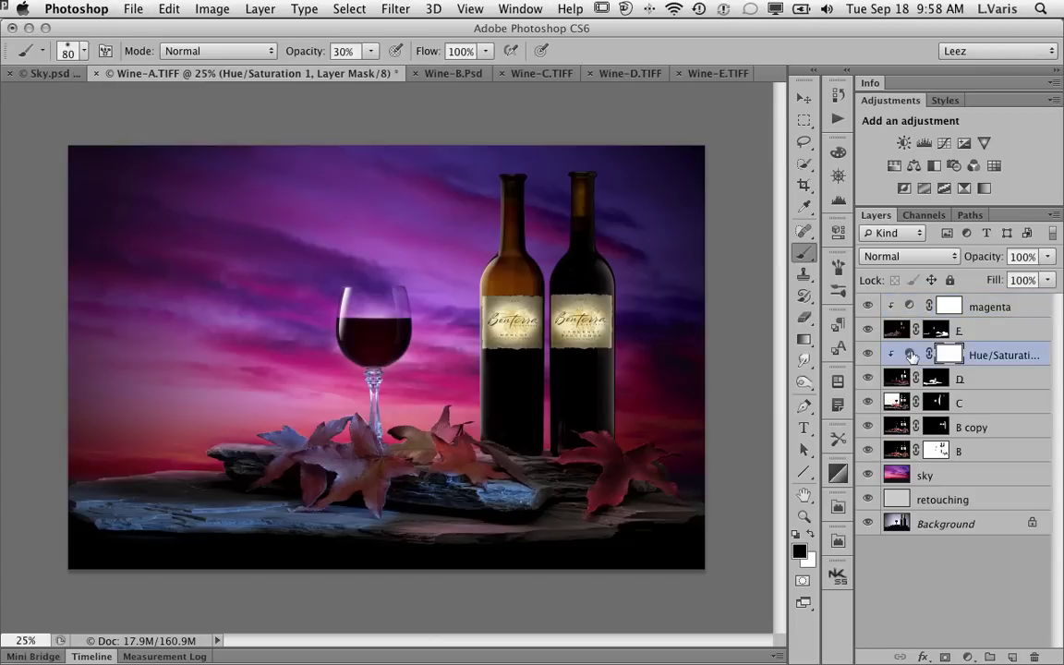
pyautogui.doubleClick(910, 356)
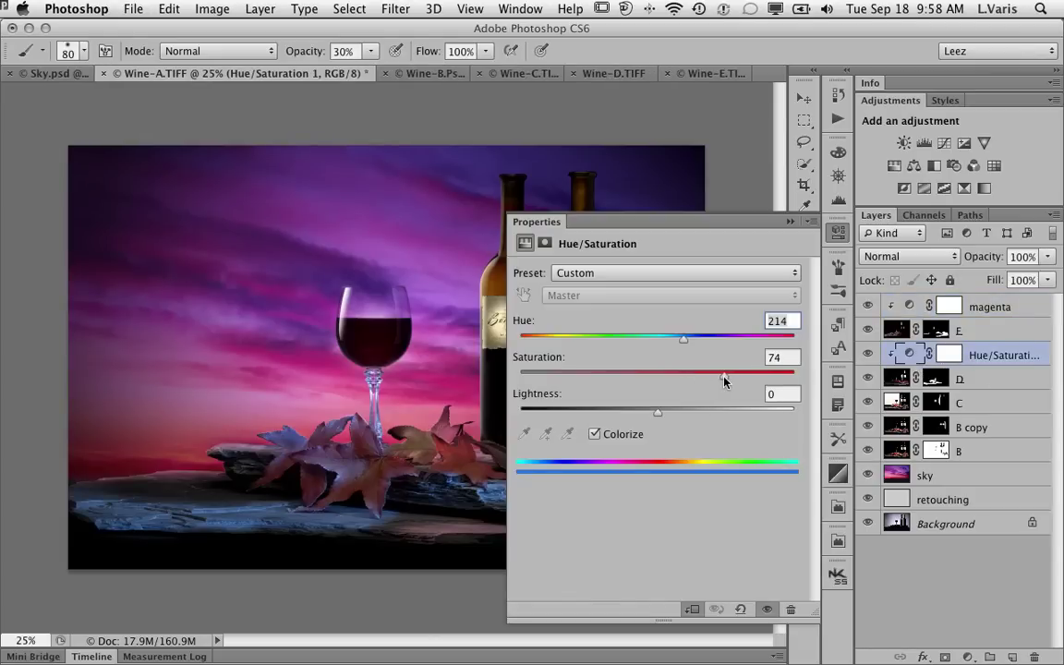
pyautogui.moveTo(725, 379); pyautogui.dragTo(729, 381)
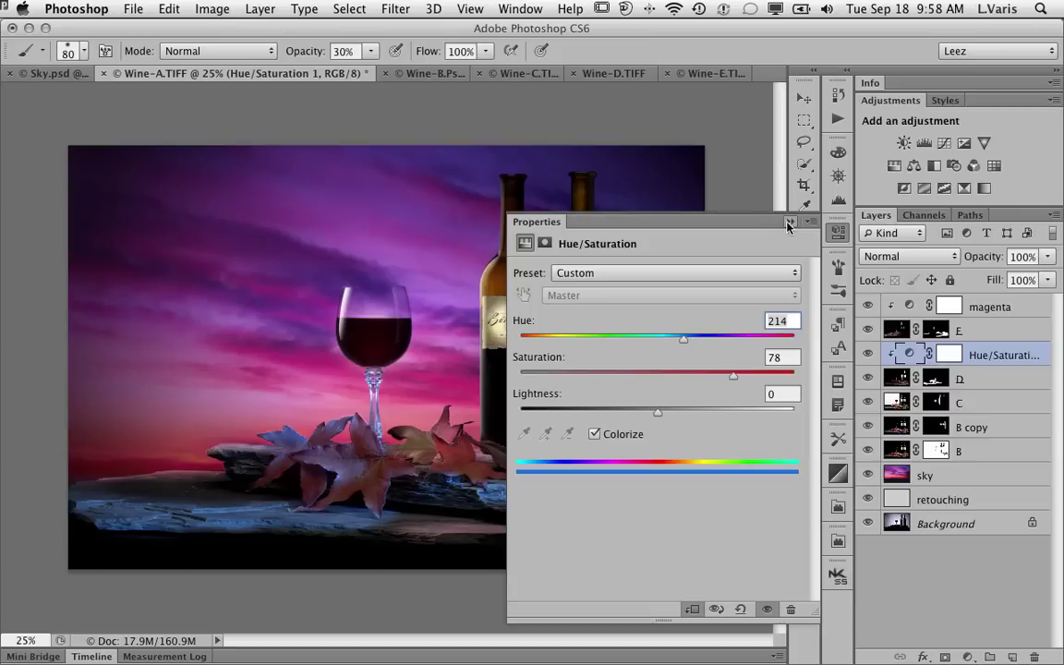
pyautogui.click(714, 205)
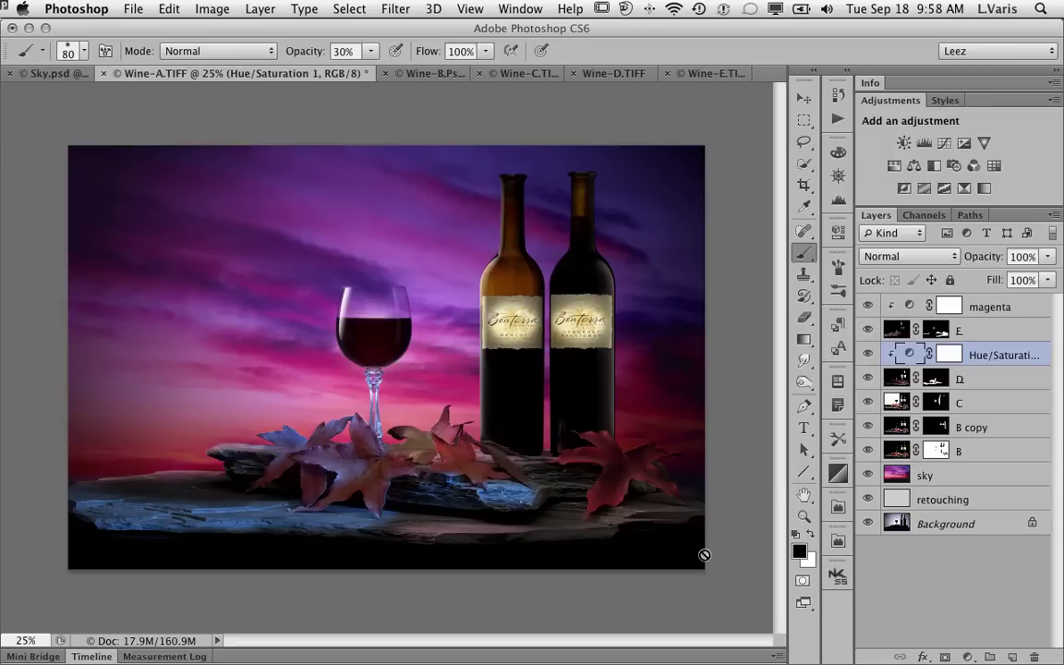
pyautogui.click(868, 331)
pyautogui.click(868, 331)
pyautogui.click(868, 355)
pyautogui.click(868, 355)
pyautogui.click(868, 355)
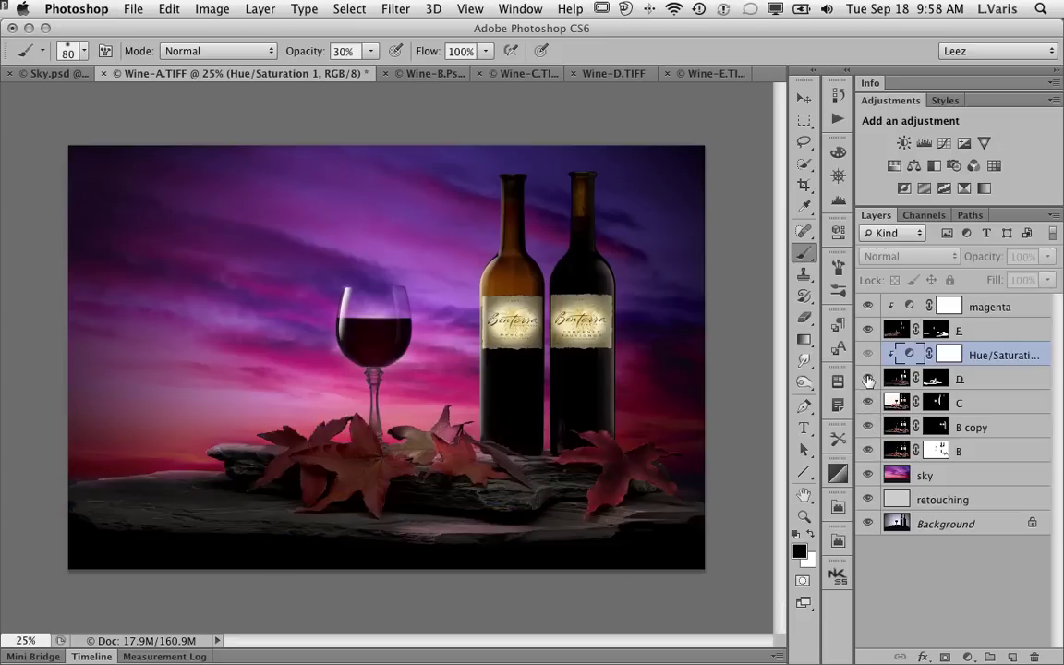
pyautogui.click(868, 355)
pyautogui.click(867, 404)
pyautogui.click(867, 404)
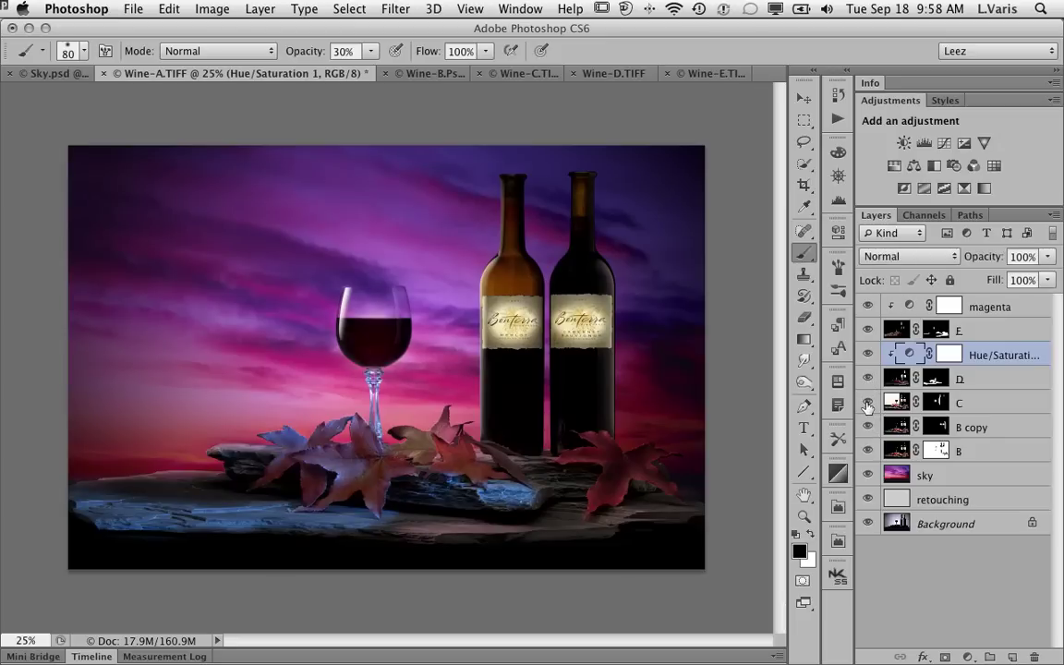
pyautogui.click(868, 403)
pyautogui.click(867, 404)
pyautogui.click(868, 404)
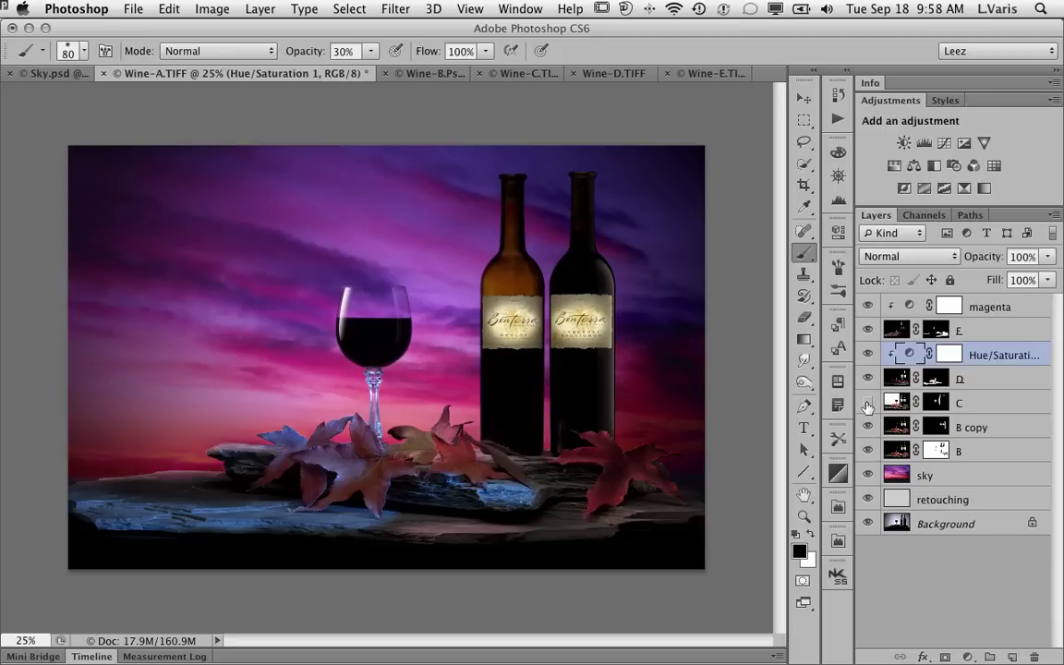
pyautogui.click(867, 404)
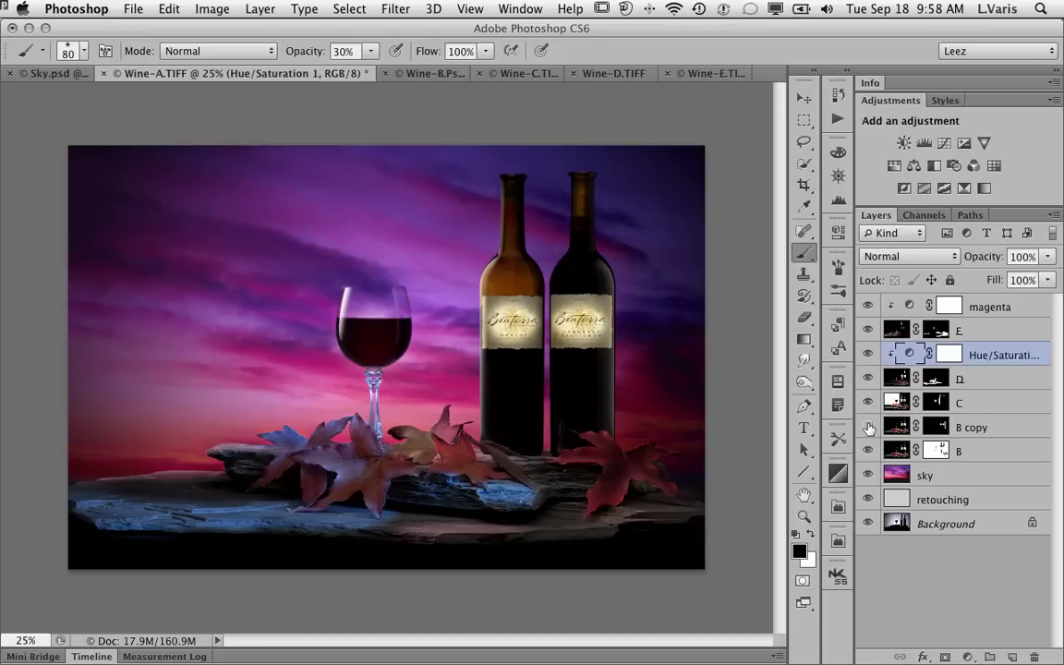
pyautogui.click(868, 427)
pyautogui.click(867, 427)
pyautogui.click(868, 427)
pyautogui.click(867, 427)
# - Paint white with a 150 px brush on B copy's mask over the Cabernet label
pyautogui.click(936, 427)
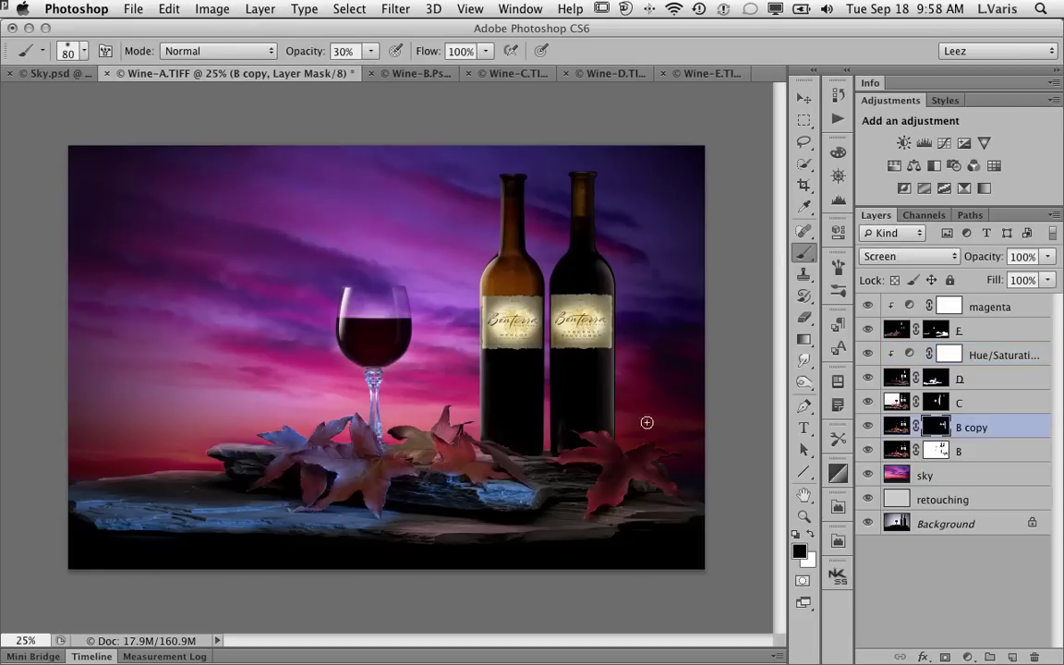
pyautogui.keyDown('ctrl'); pyautogui.click(558, 331); pyautogui.keyUp('ctrl')
pyautogui.keyDown('ctrl'); pyautogui.click(558, 330); pyautogui.keyUp('ctrl')
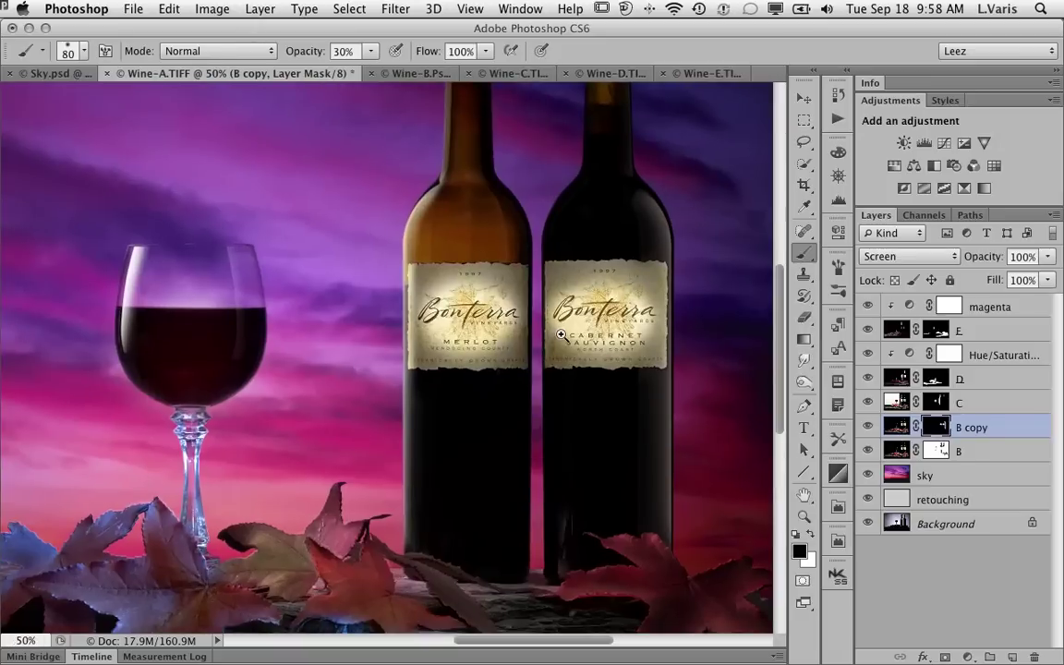
pyautogui.keyDown('ctrl'); pyautogui.click(558, 331); pyautogui.keyUp('ctrl')
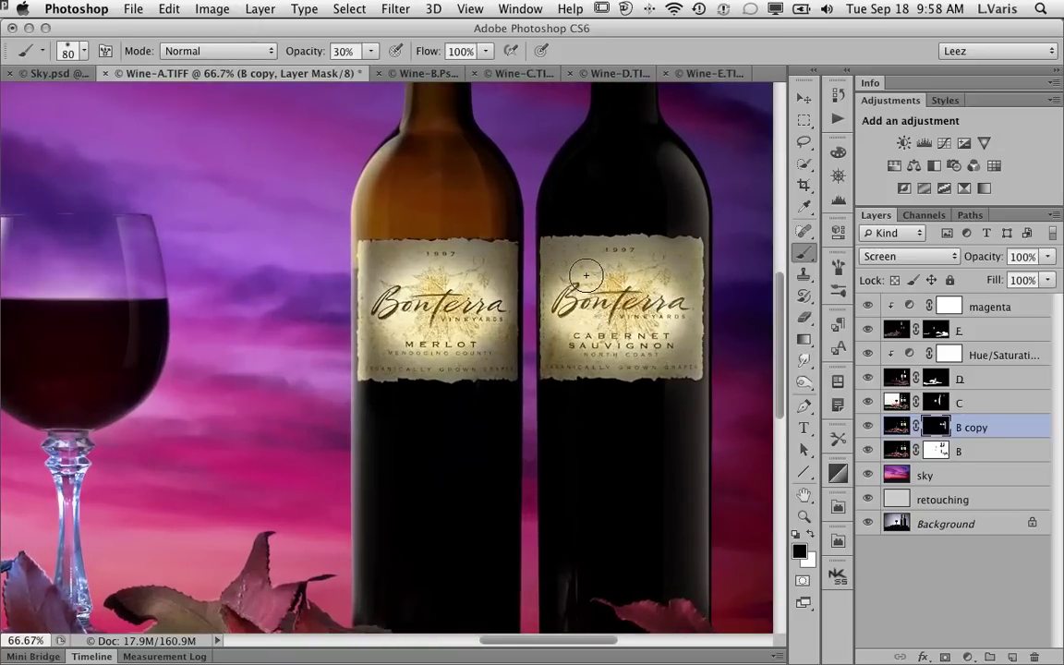
pyautogui.press(']')
pyautogui.press(']')
pyautogui.press(']')
pyautogui.press(']')
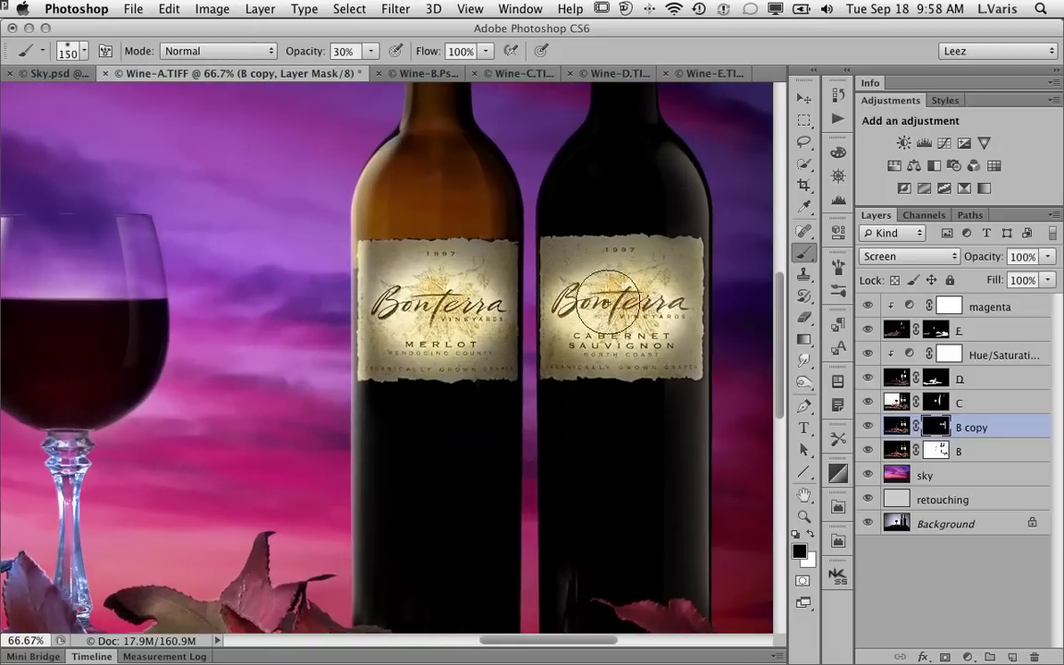
pyautogui.press('x')
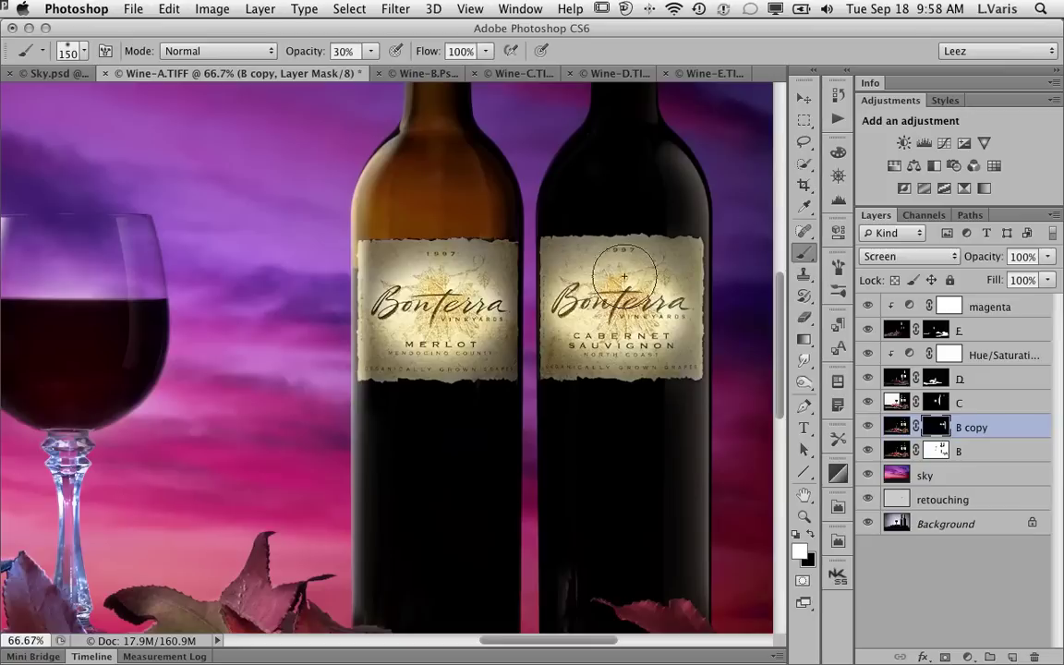
pyautogui.moveTo(624, 276)
pyautogui.mouseDown()
pyautogui.moveTo(621, 305)
pyautogui.moveTo(607, 275)
pyautogui.moveTo(666, 288)
pyautogui.moveTo(650, 344)
pyautogui.moveTo(458, 318)
pyautogui.moveTo(458, 275)
pyautogui.moveTo(405, 276)
pyautogui.moveTo(409, 341)
pyautogui.moveTo(446, 345)
pyautogui.moveTo(489, 348)
pyautogui.mouseUp()
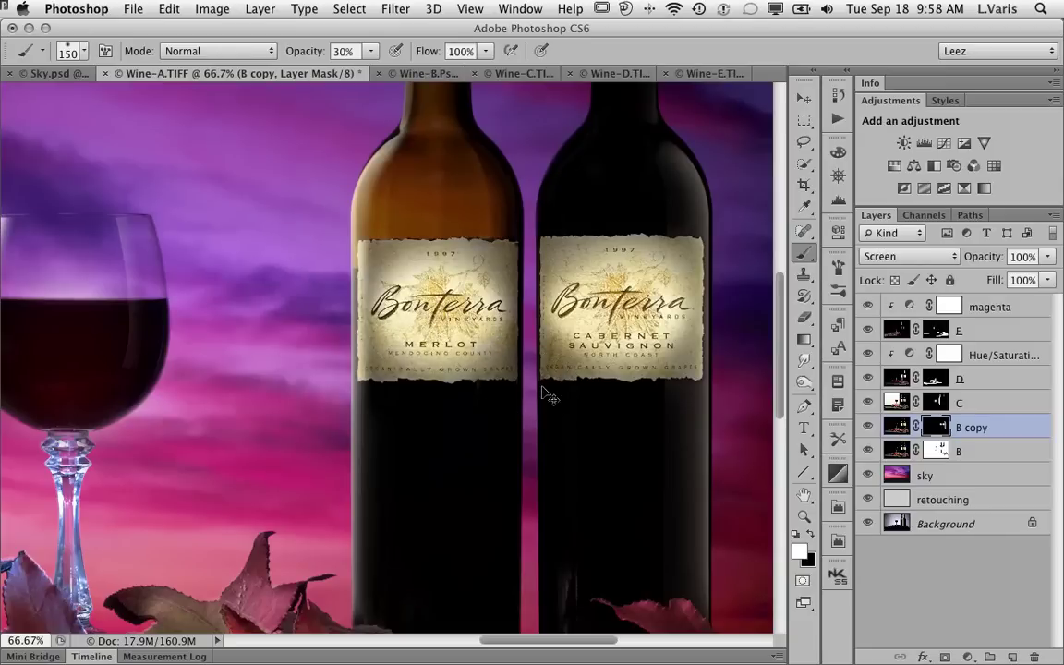
pyautogui.press('super+minus')
pyautogui.press('super+minus')
pyautogui.press('super+minus')
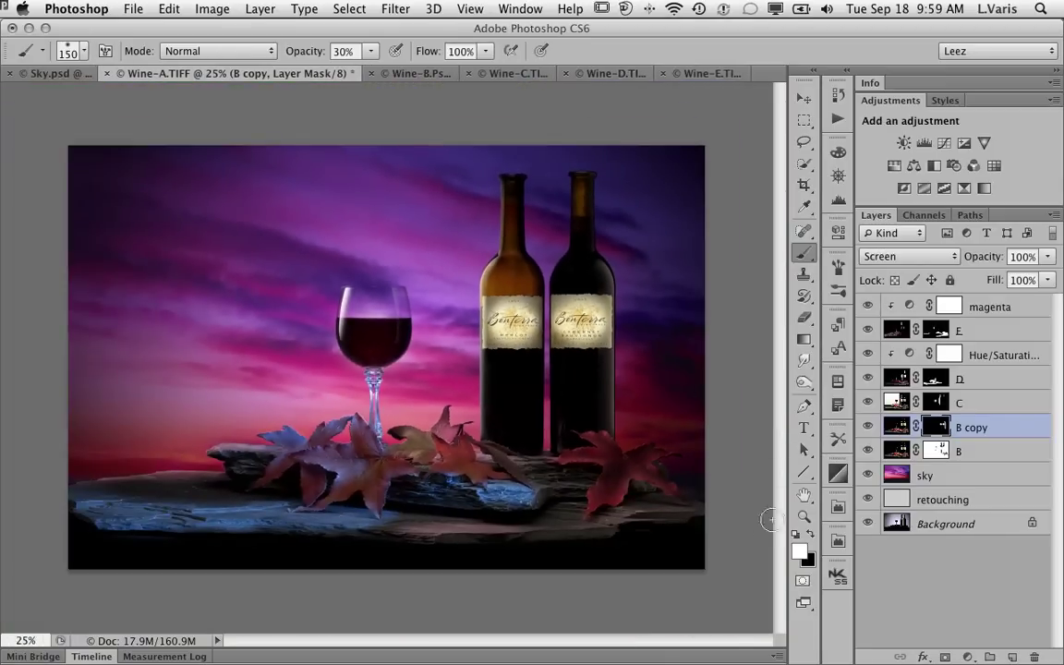